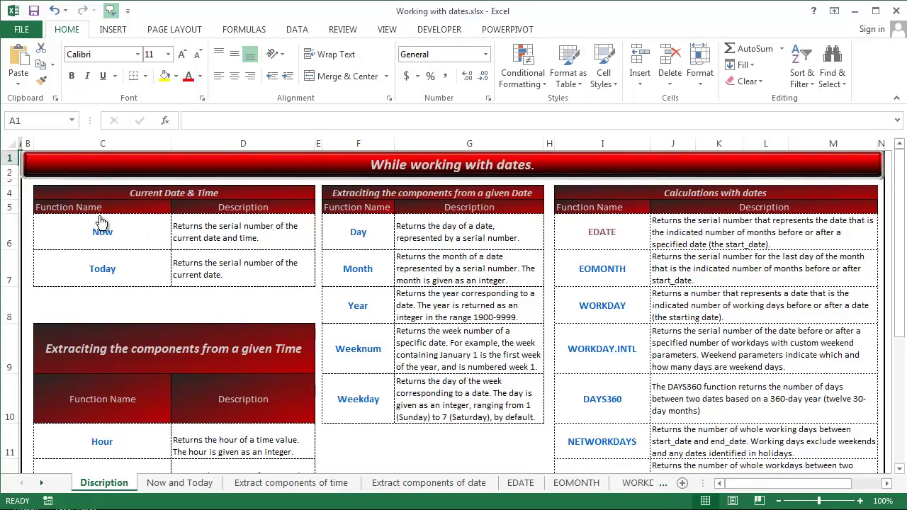
# Review the Current Date & Time table and the Day and Month function descriptions
pyautogui.moveTo(67, 184); pyautogui.dragTo(294, 301)
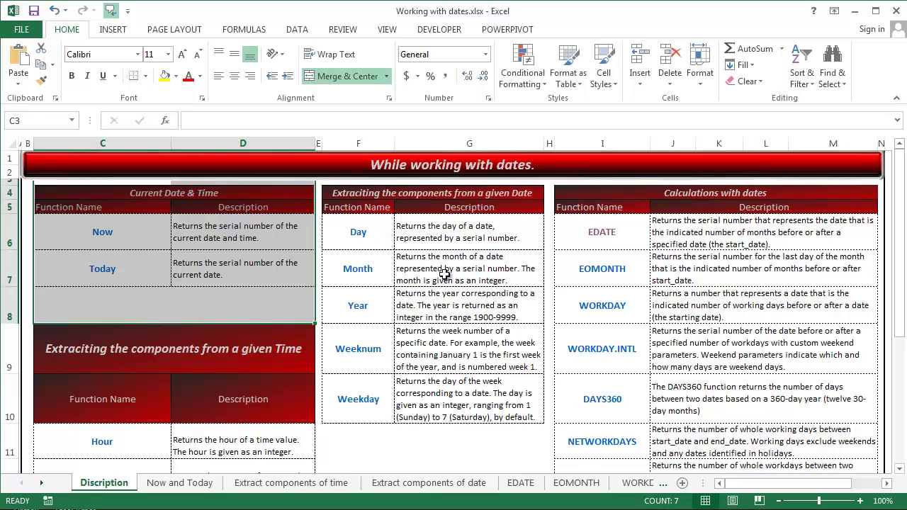
pyautogui.scroll(-2, 447, 277)
pyautogui.scroll(2, 419, 360)
pyautogui.click(443, 238)
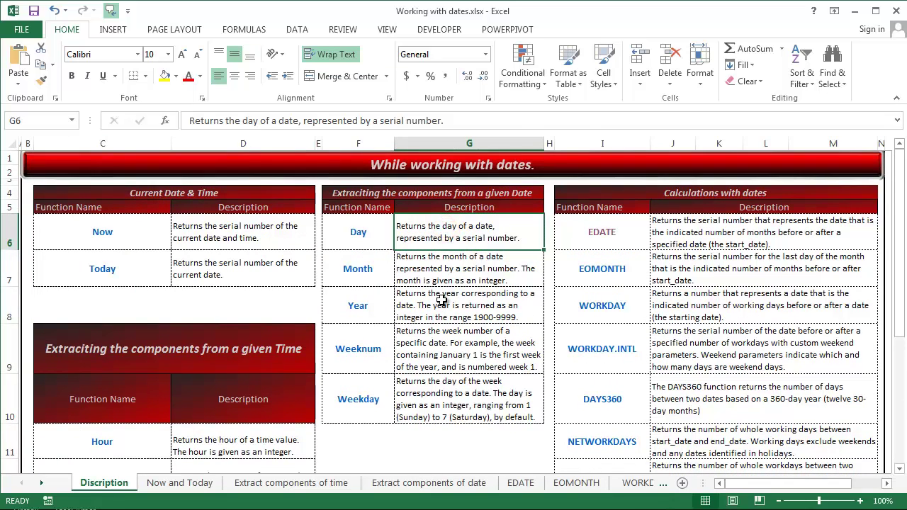
pyautogui.click(435, 271)
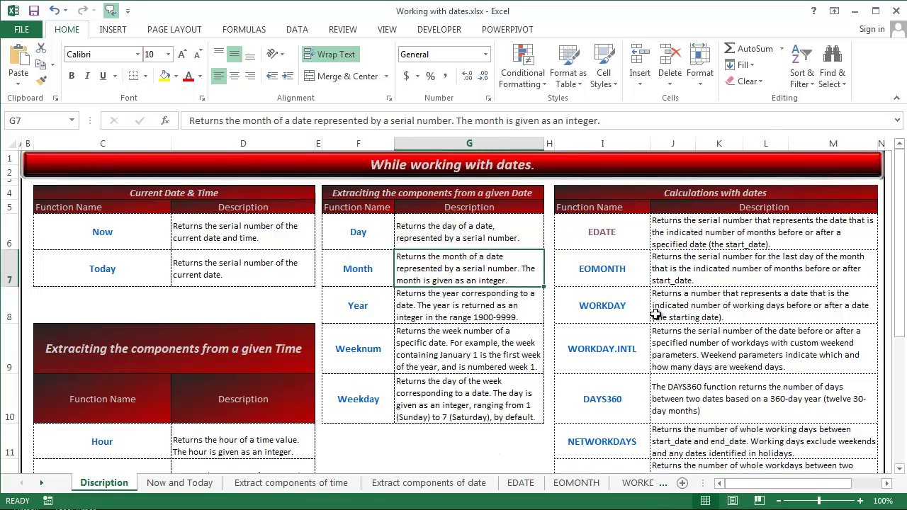
# Select the Calculations with dates descriptions, from EDATE through NETWORKDAYS.INTL
pyautogui.moveTo(685, 231); pyautogui.dragTo(745, 400)
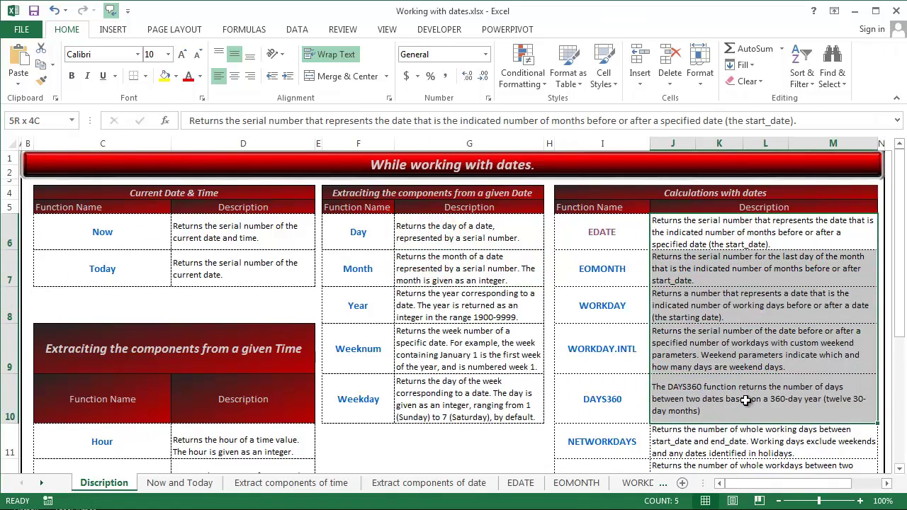
pyautogui.moveTo(745, 400); pyautogui.dragTo(744, 446)
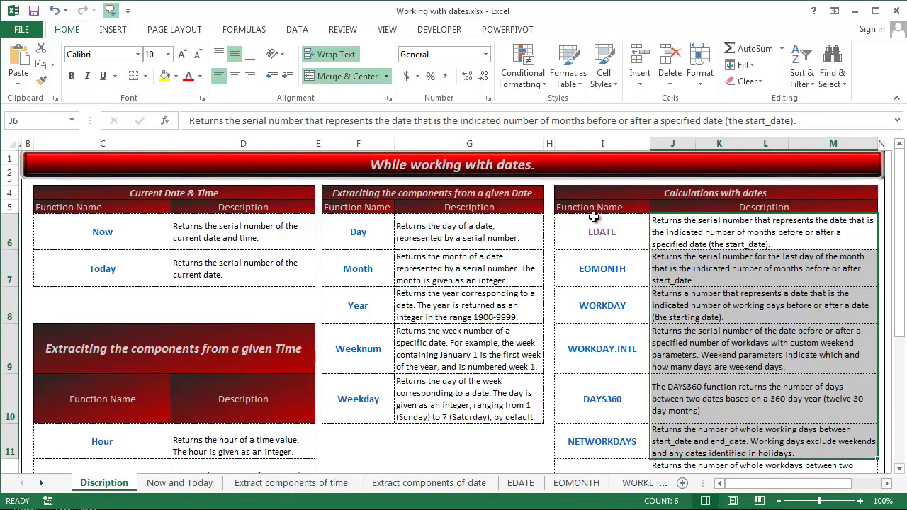
pyautogui.moveTo(558, 183); pyautogui.dragTo(771, 466)
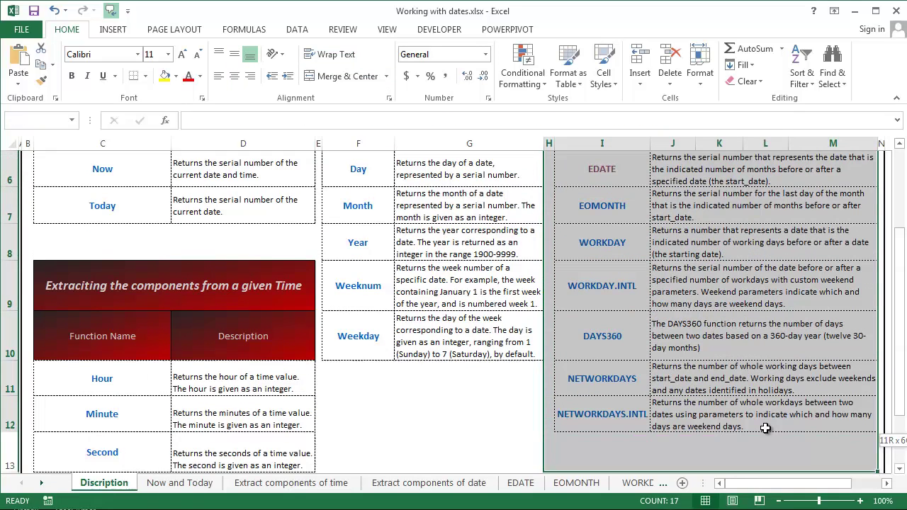
pyautogui.moveTo(771, 467); pyautogui.dragTo(771, 429)
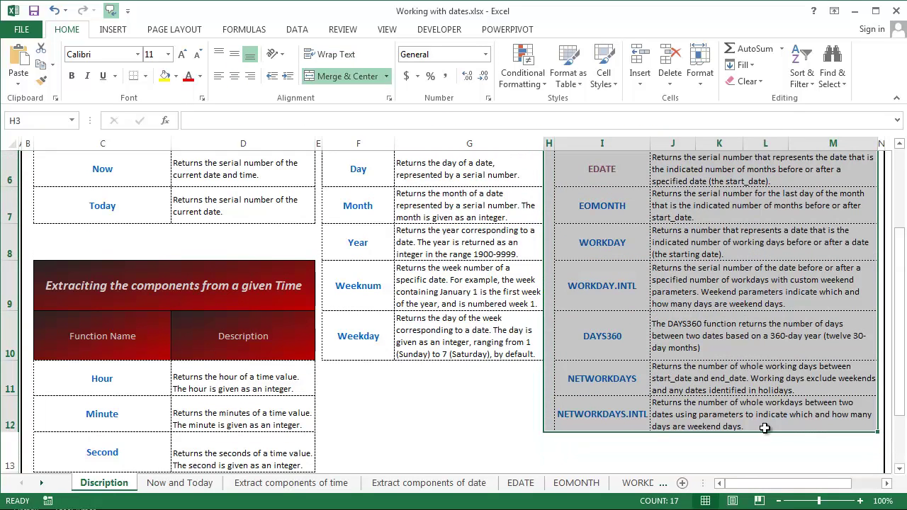
pyautogui.click(789, 420)
pyautogui.scroll(2, 749, 429)
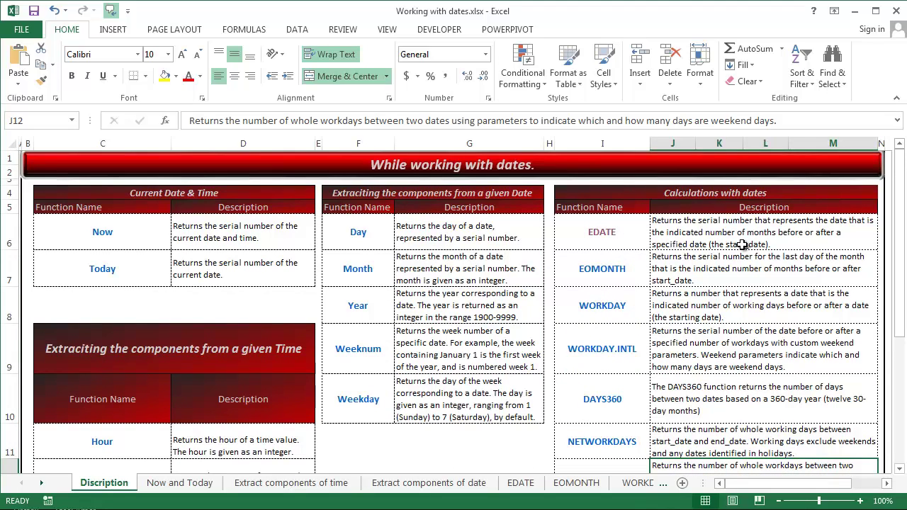
pyautogui.scroll(-1, 741, 245)
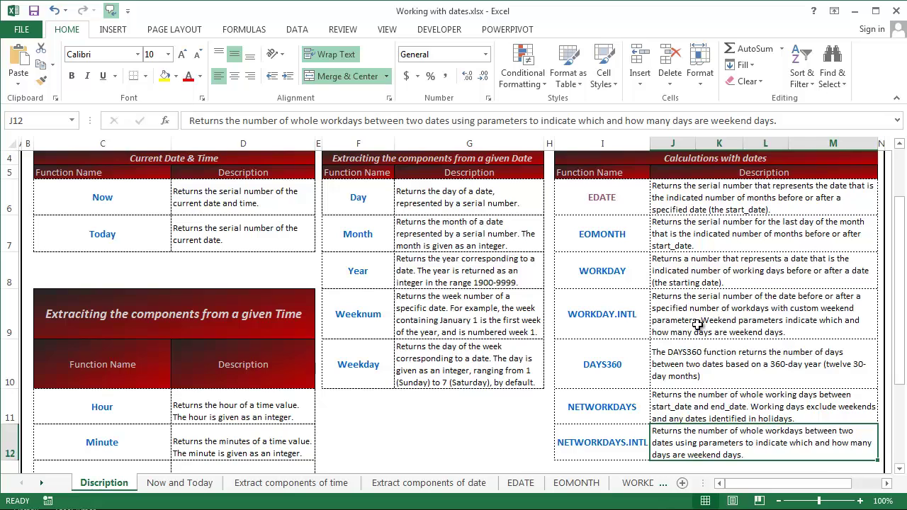
# On the EDATE sheet, replace B2 with =EDATE(A2,1), turning June 04, 1990 into July 04, 1990
pyautogui.click(632, 203)
pyautogui.click(176, 174)
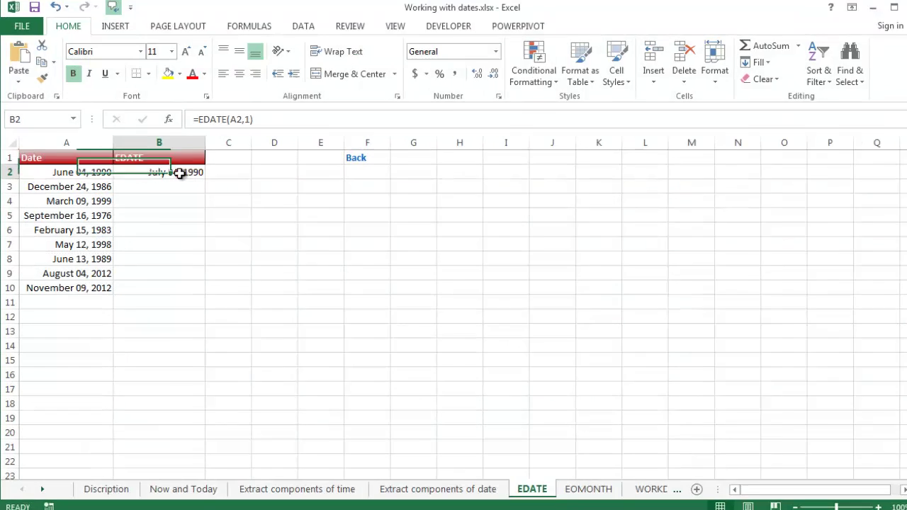
pyautogui.press('Delete')
pyautogui.write('=')
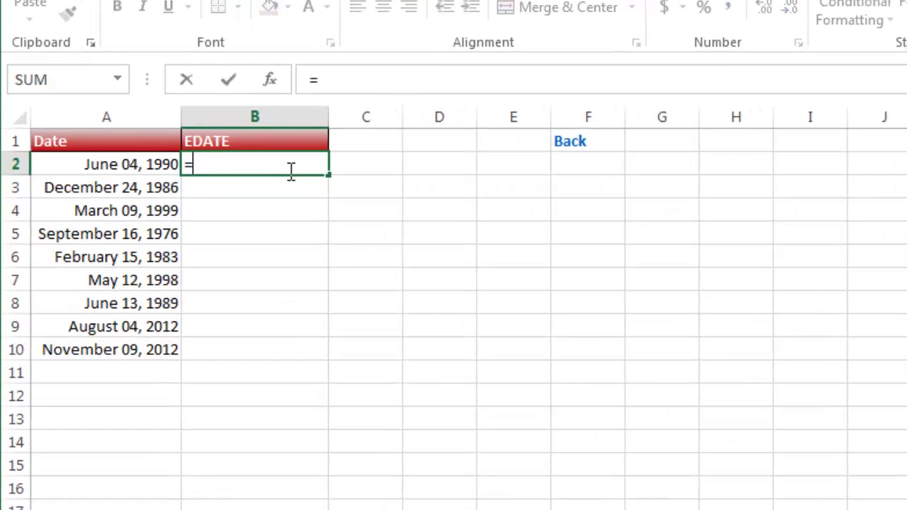
pyautogui.write('ed')
pyautogui.press('Tab')
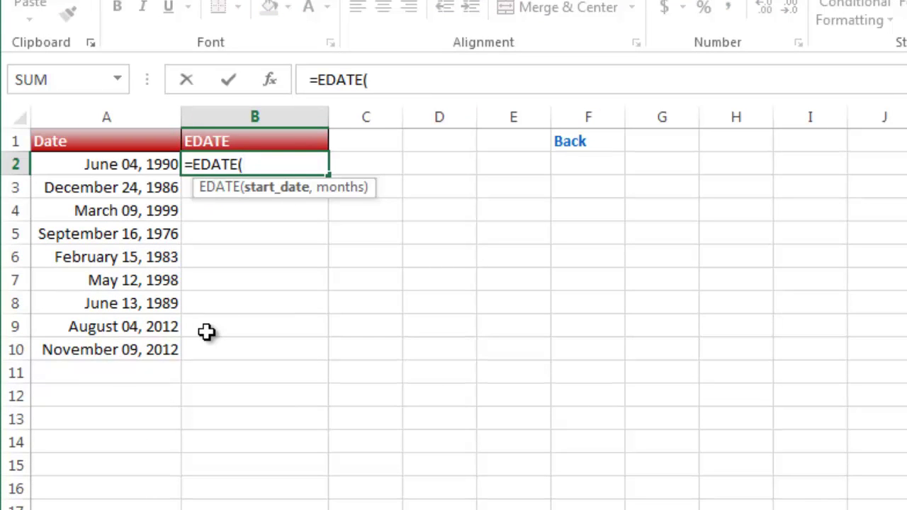
pyautogui.click(116, 159)
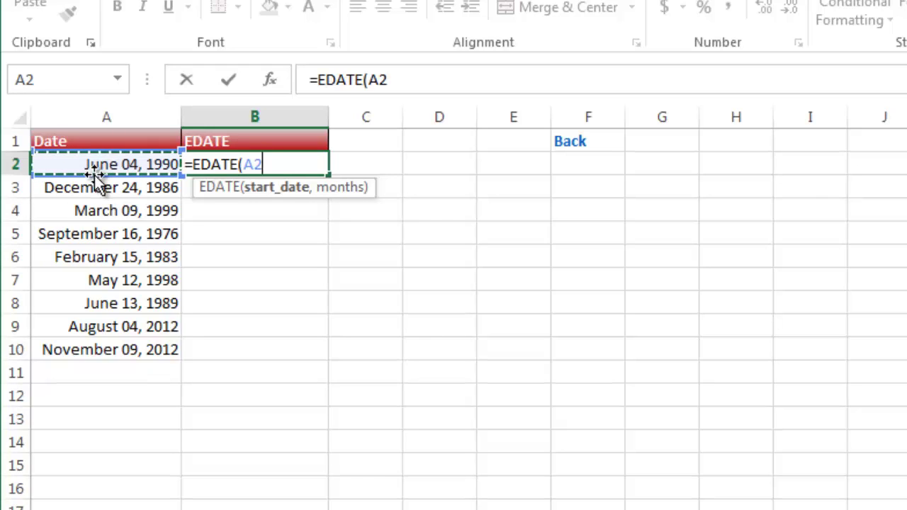
pyautogui.write(',1')
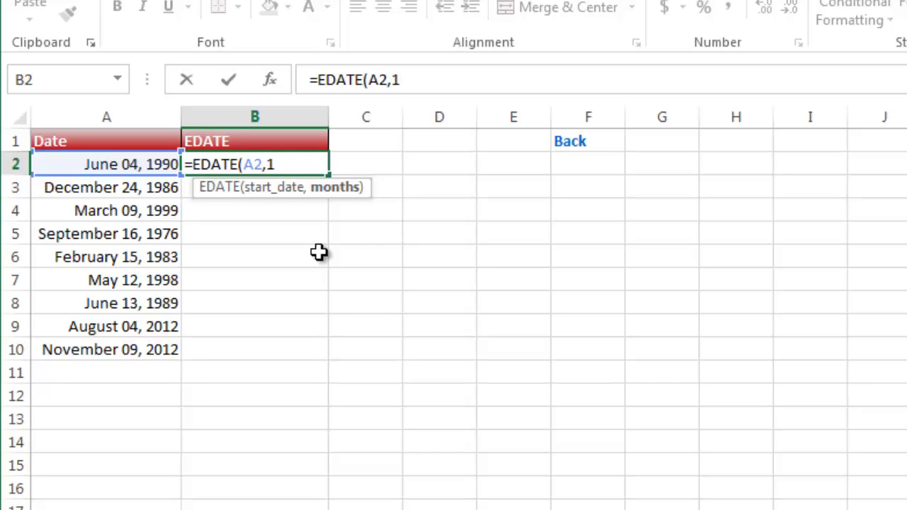
pyautogui.write(')')
pyautogui.press('Return')
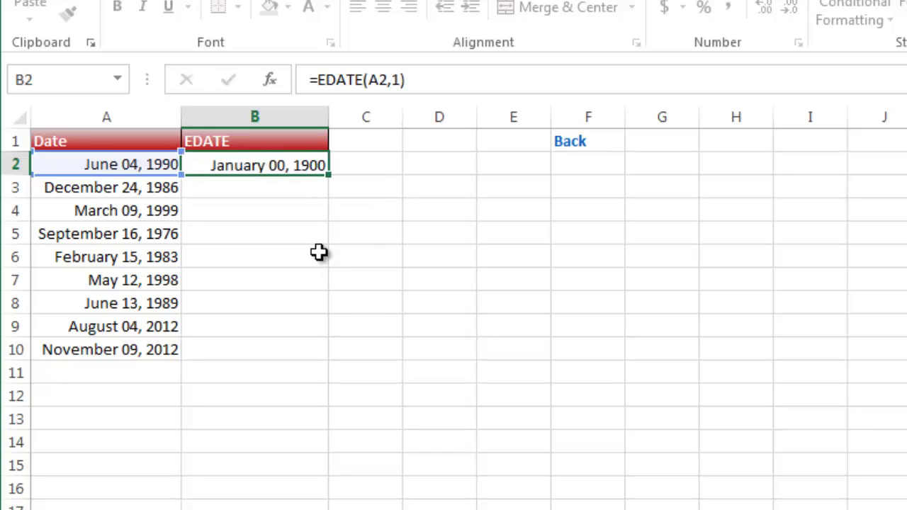
pyautogui.click(89, 163)
pyautogui.click(190, 172)
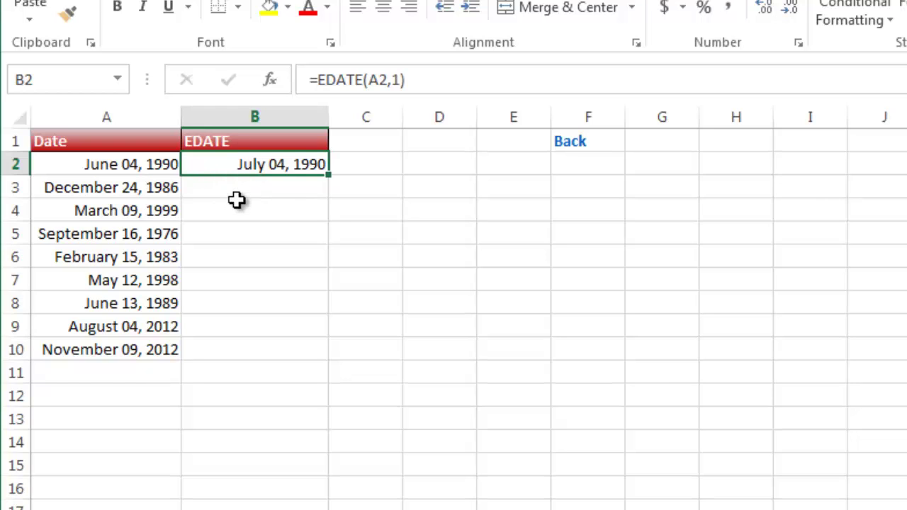
# Enter =EDATE(A3,2) in B3, turning December 24, 1986 into February 24, 1987
pyautogui.click(235, 188)
pyautogui.write('=')
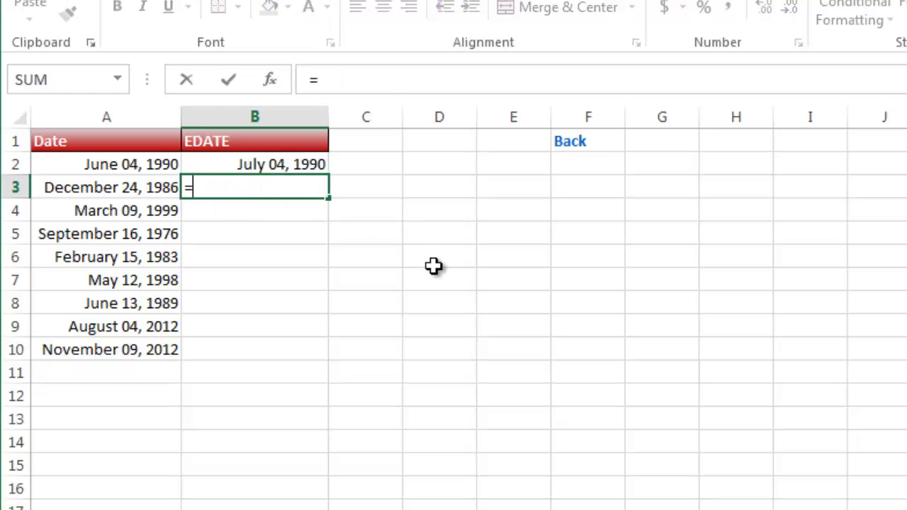
pyautogui.write('ed')
pyautogui.press('Tab')
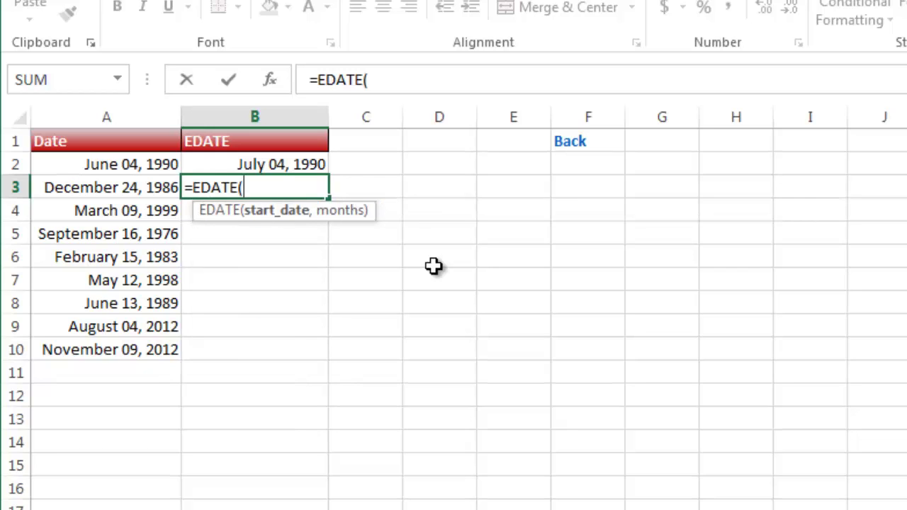
pyautogui.press('Left')
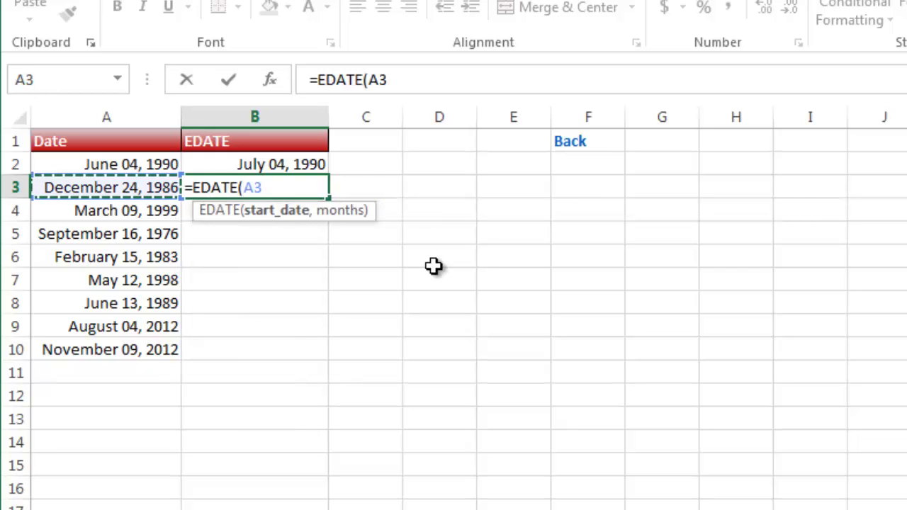
pyautogui.write(',')
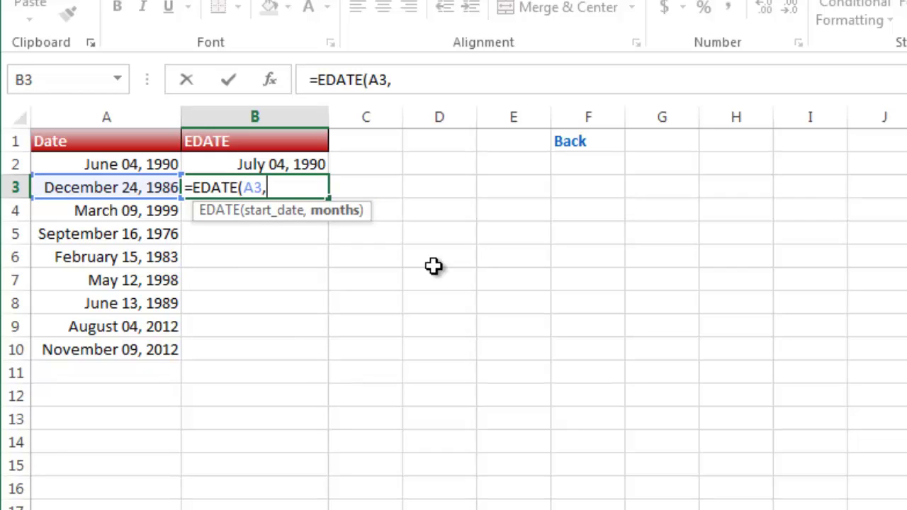
pyautogui.write('2)')
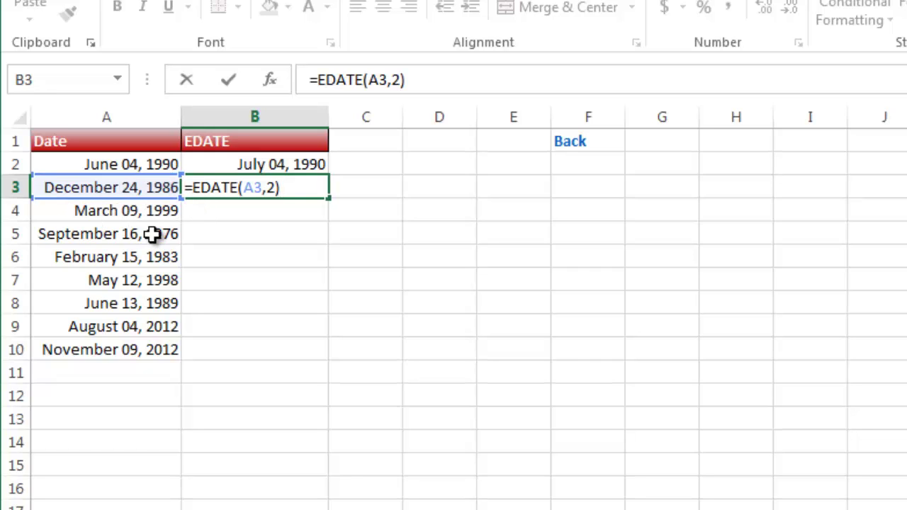
pyautogui.press('Return')
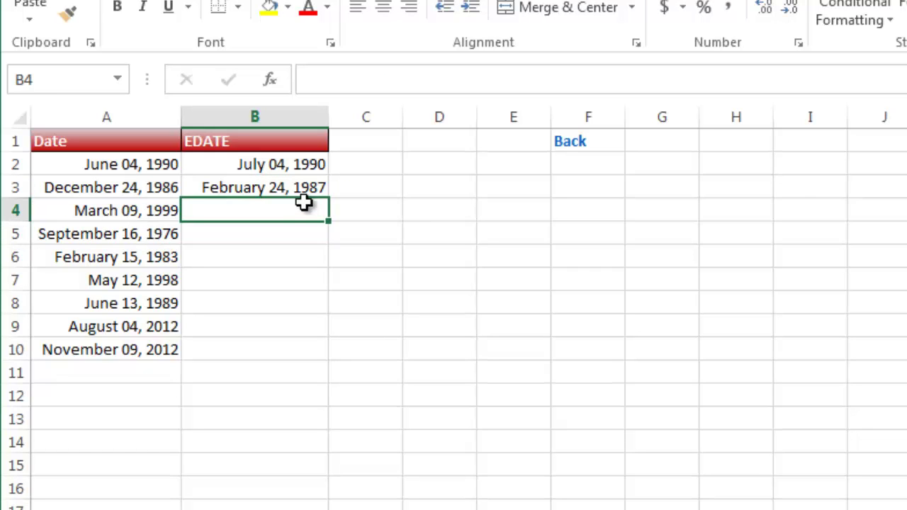
pyautogui.moveTo(305, 188); pyautogui.dragTo(137, 188)
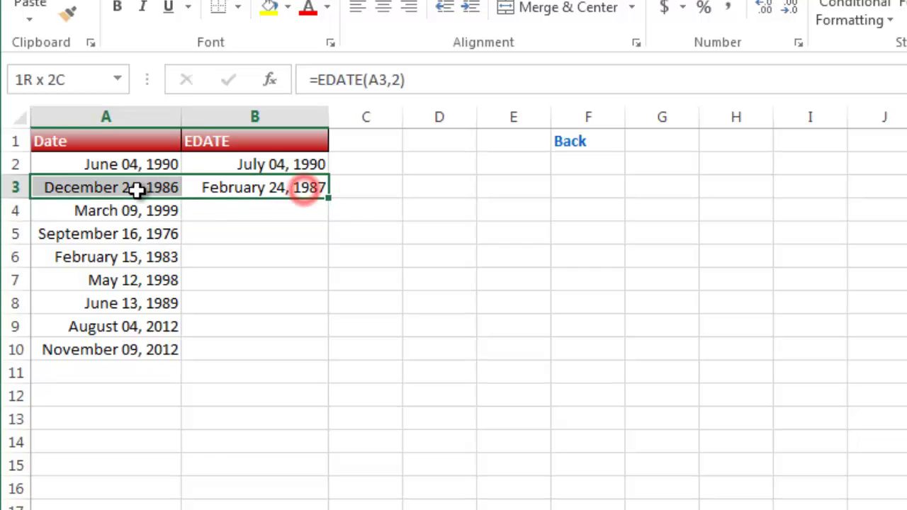
# Enter =EDATE(A4,-1) in B4, turning March 09, 1999 into February 09, 1999
pyautogui.click(250, 211)
pyautogui.write('=')
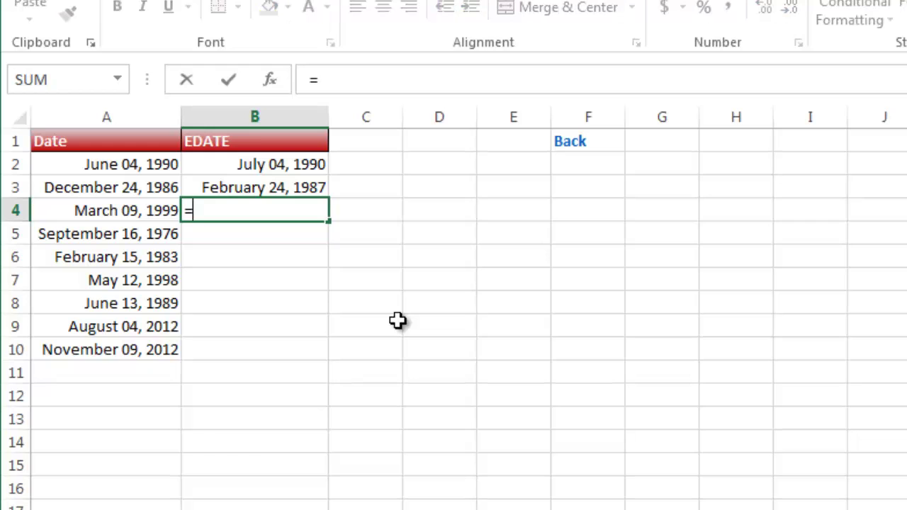
pyautogui.write('ed')
pyautogui.press('Tab')
pyautogui.press('Left')
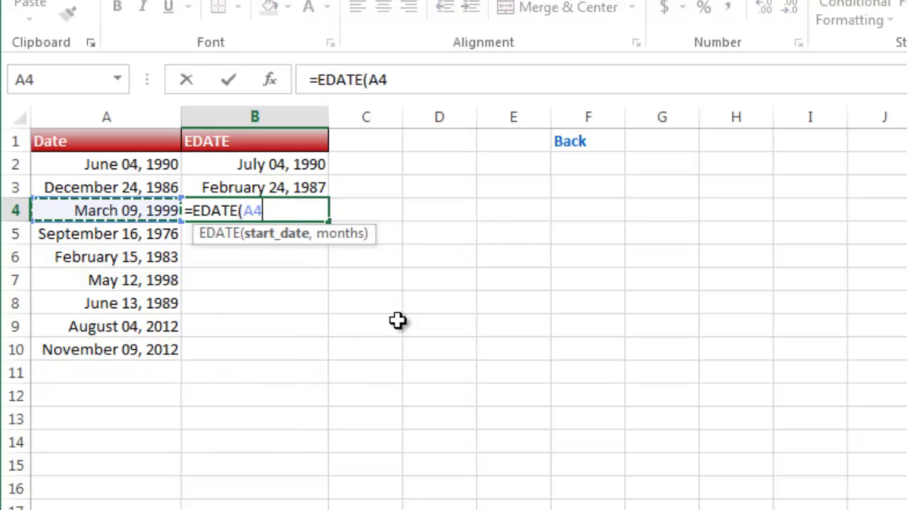
pyautogui.write(',-')
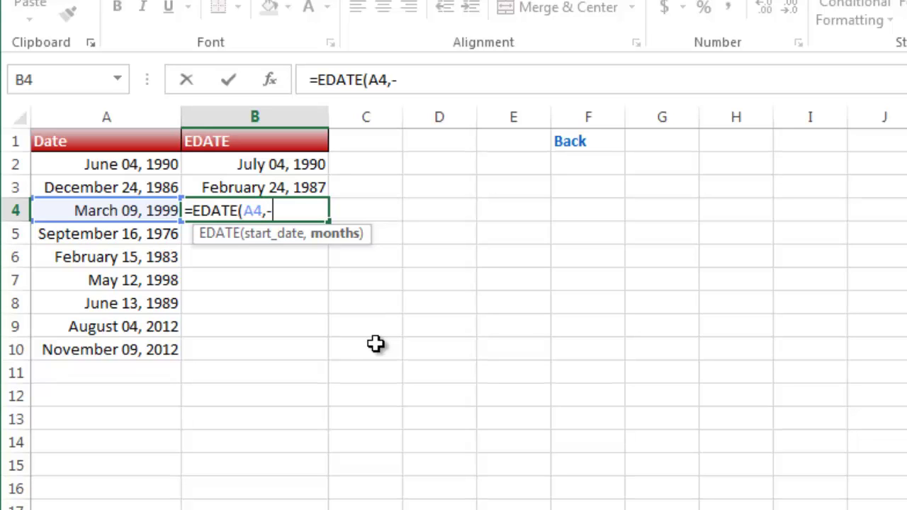
pyautogui.write('1')
pyautogui.write(')')
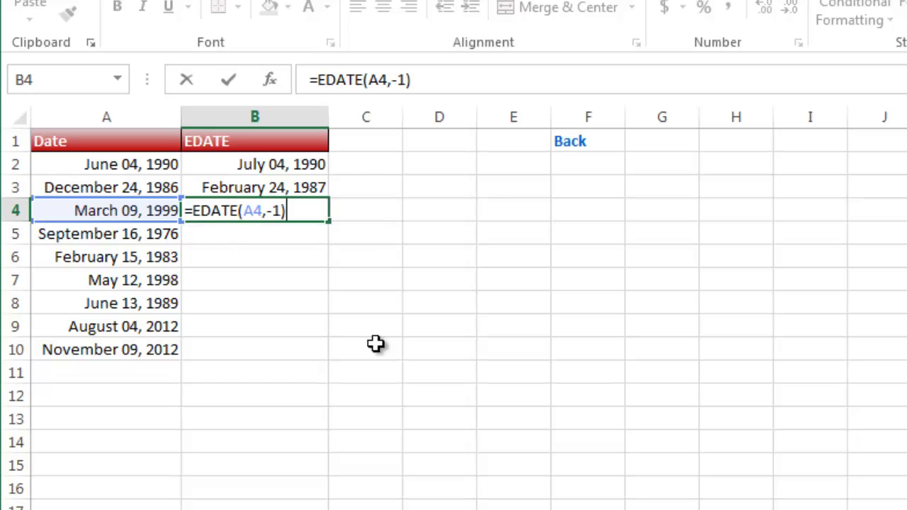
pyautogui.press('Return')
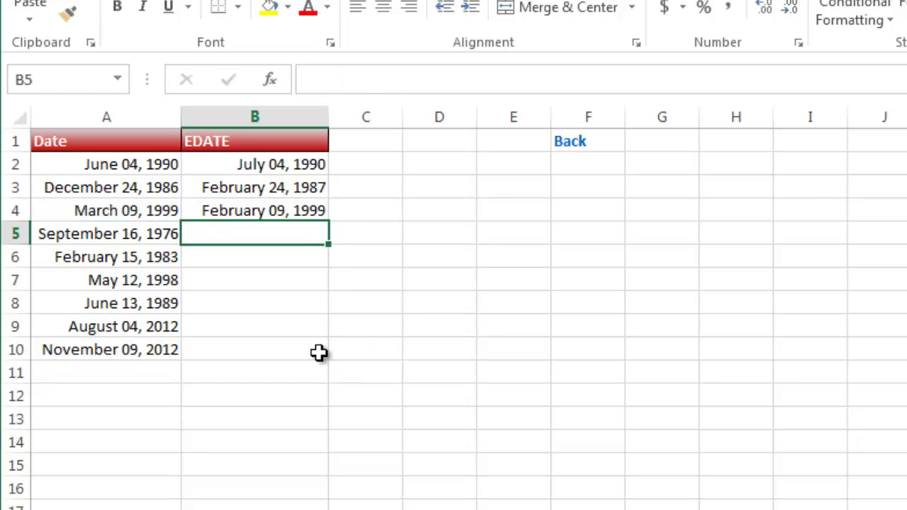
# Fill B4's =EDATE(A4,-1) down column B to row 10 and spot-check the copied formulas
pyautogui.click(300, 210)
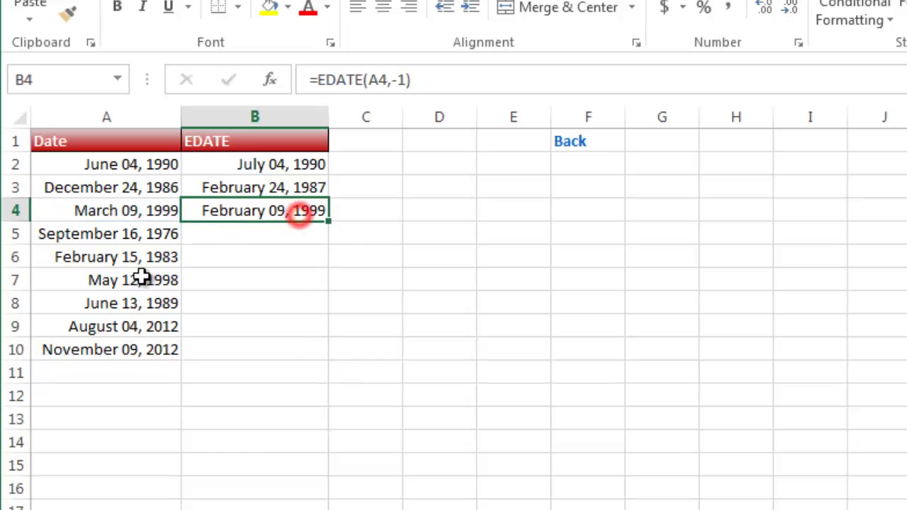
pyautogui.click(113, 209)
pyautogui.click(225, 210)
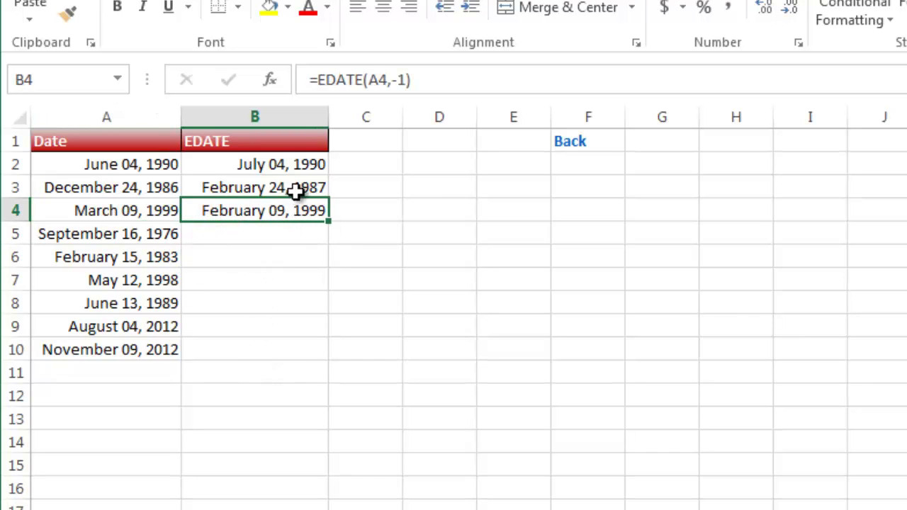
pyautogui.moveTo(328, 221); pyautogui.dragTo(329, 356)
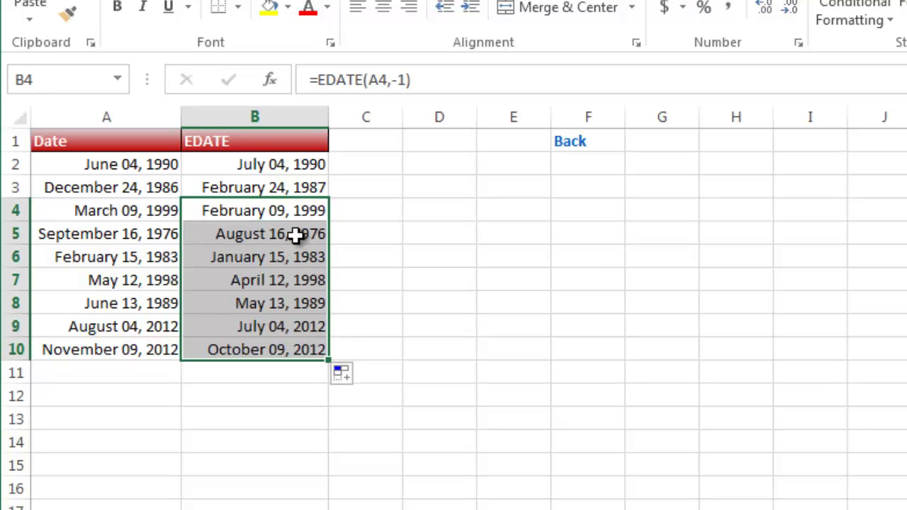
pyautogui.click(294, 236)
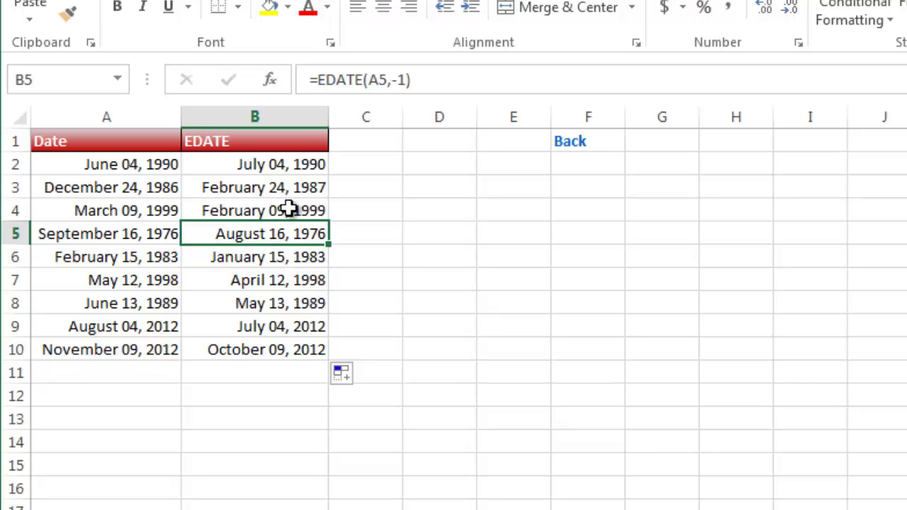
pyautogui.click(289, 172)
pyautogui.click(273, 228)
# On the EOMONTH sheet, replace B2 with =EOMONTH(A2,1), giving July 31, 1990
pyautogui.click(292, 256)
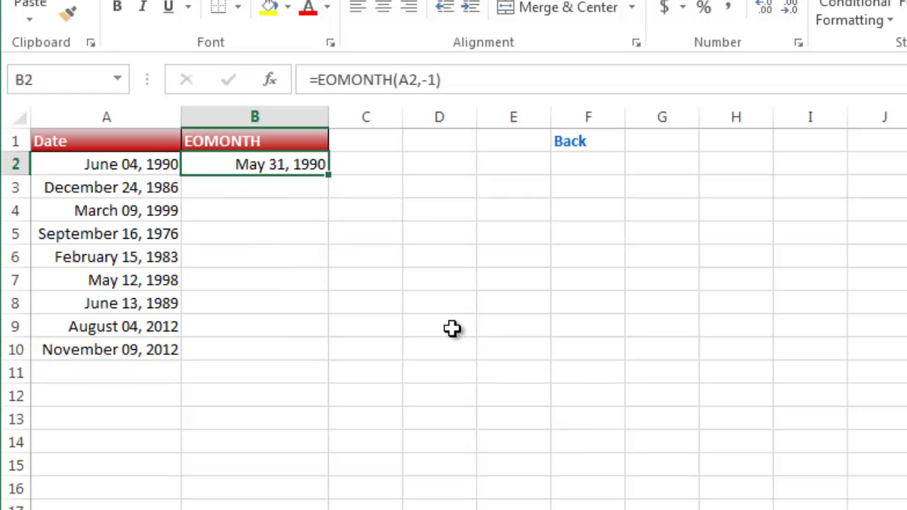
pyautogui.press('Delete')
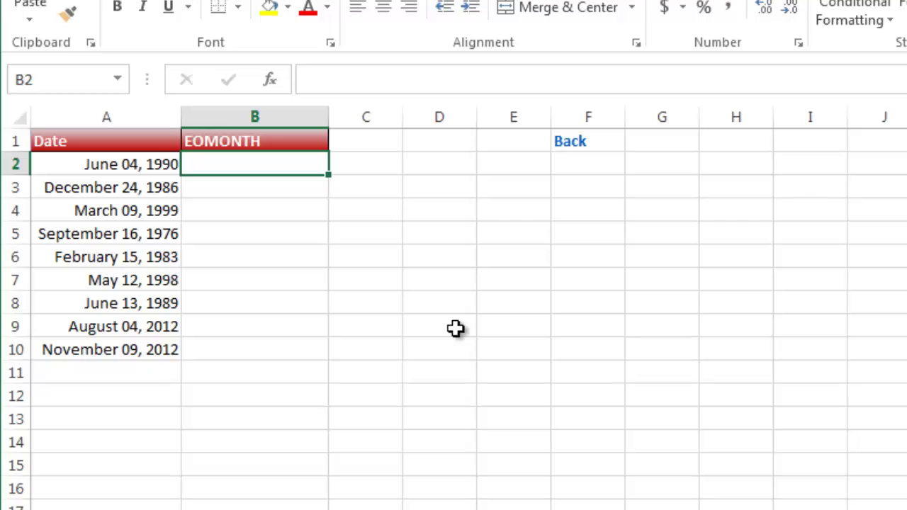
pyautogui.write('=e')
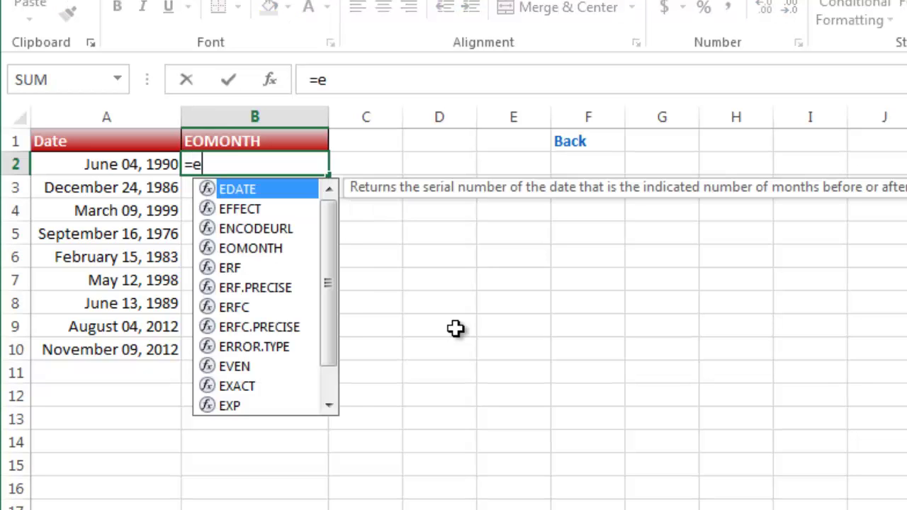
pyautogui.write('om')
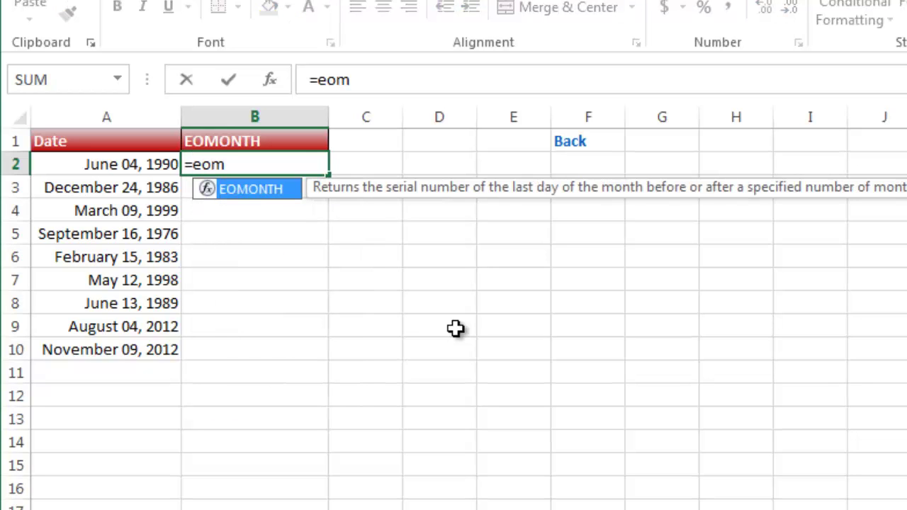
pyautogui.press('Tab')
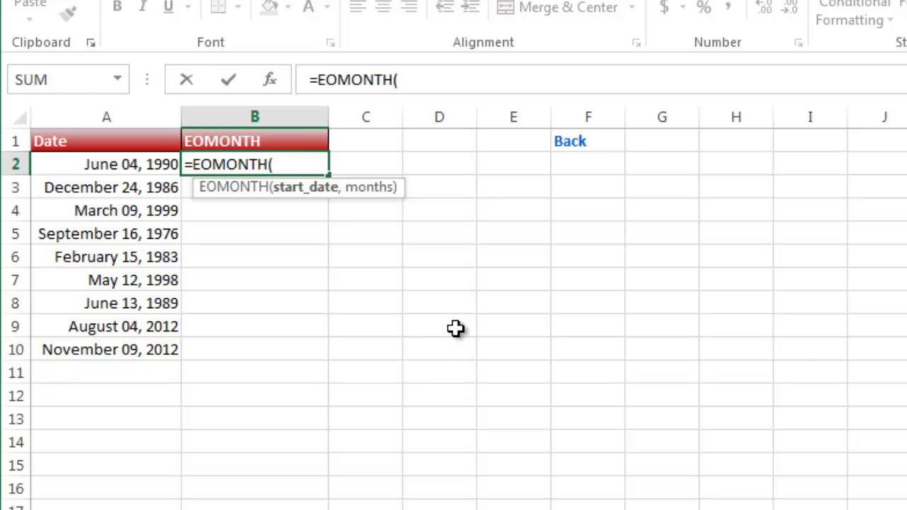
pyautogui.press('Left')
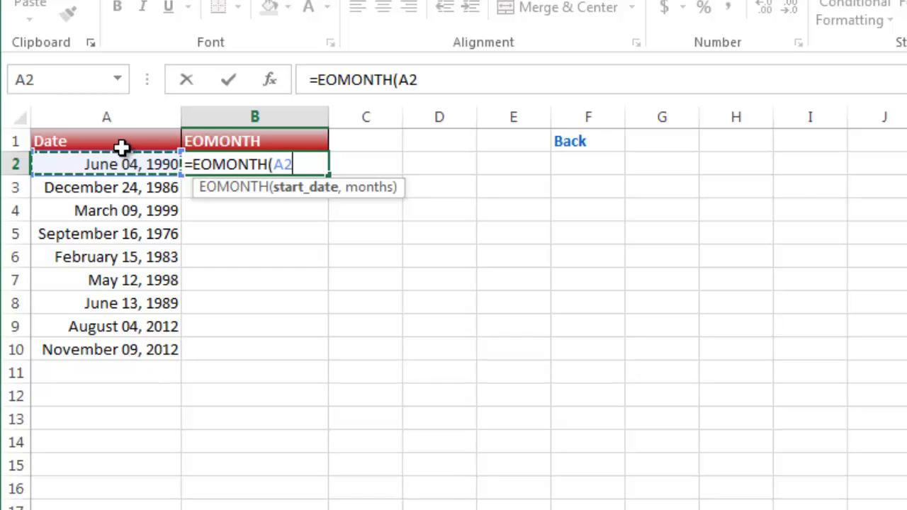
pyautogui.write(',1')
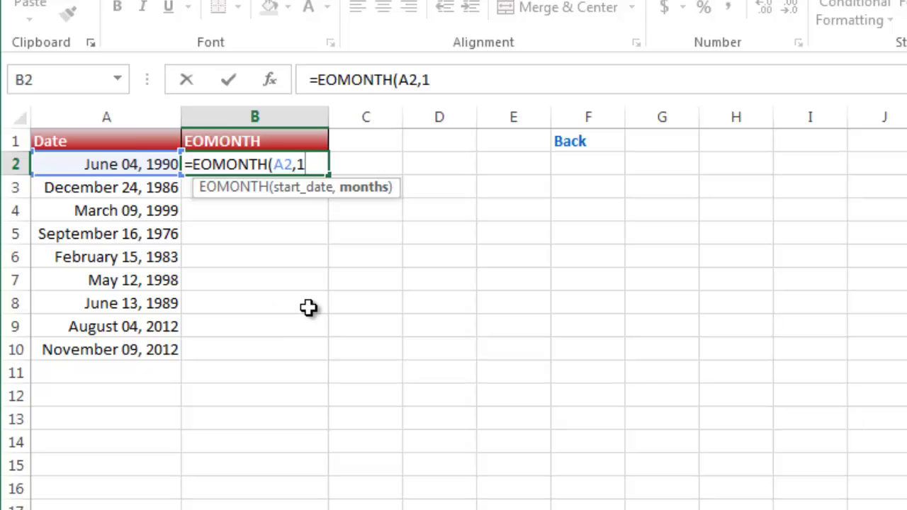
pyautogui.write(')')
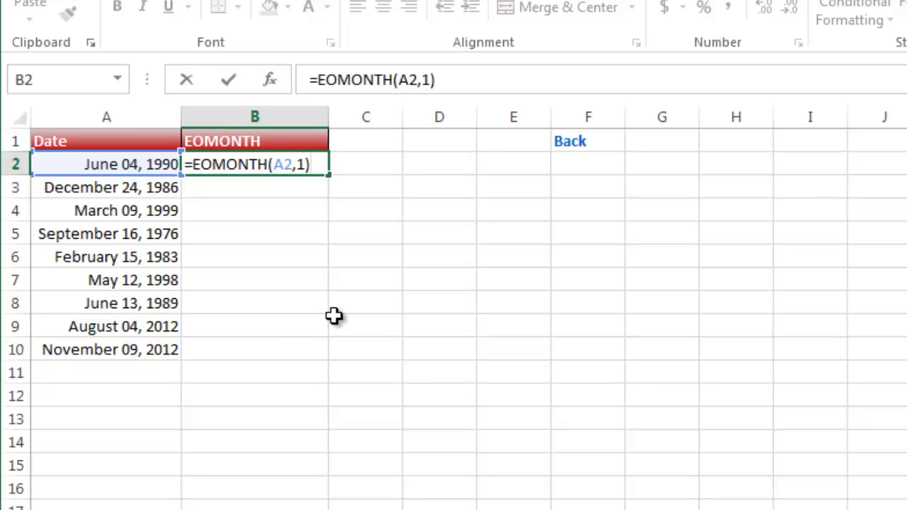
pyautogui.press('Return')
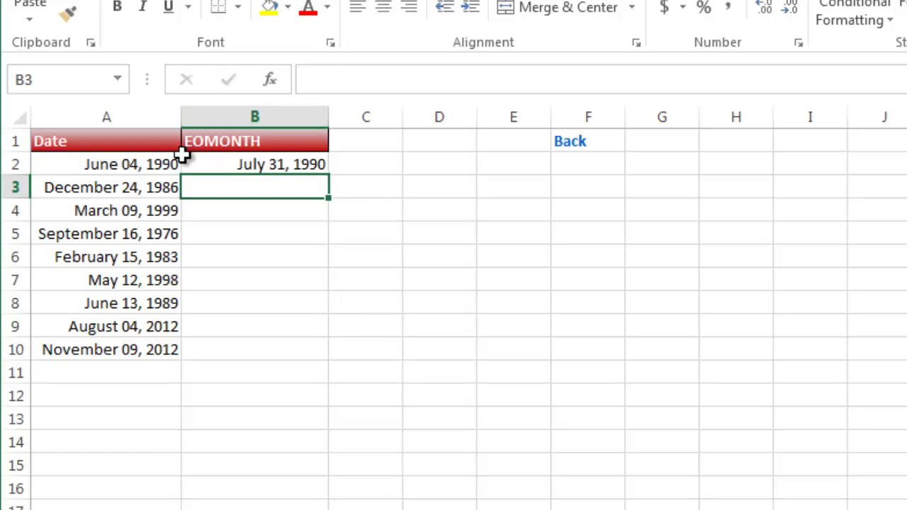
pyautogui.click(66, 164)
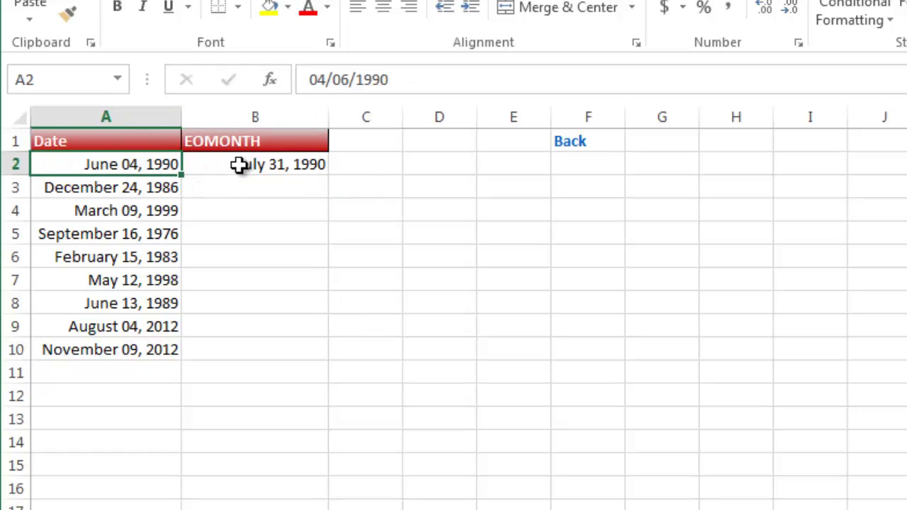
pyautogui.click(122, 163)
pyautogui.click(207, 162)
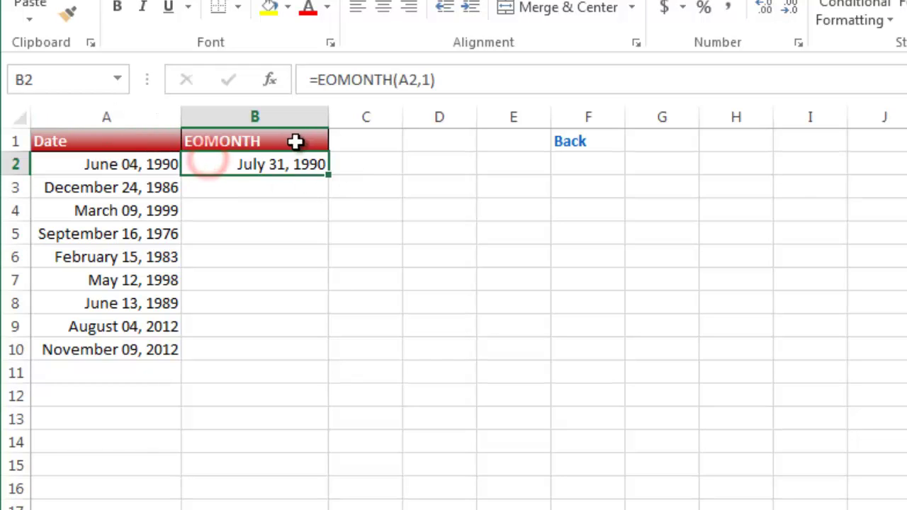
# Enter =EOMONTH(A3,-1) in B3 for November 30, 1986, then go to the WORKDAY sheet
pyautogui.click(228, 192)
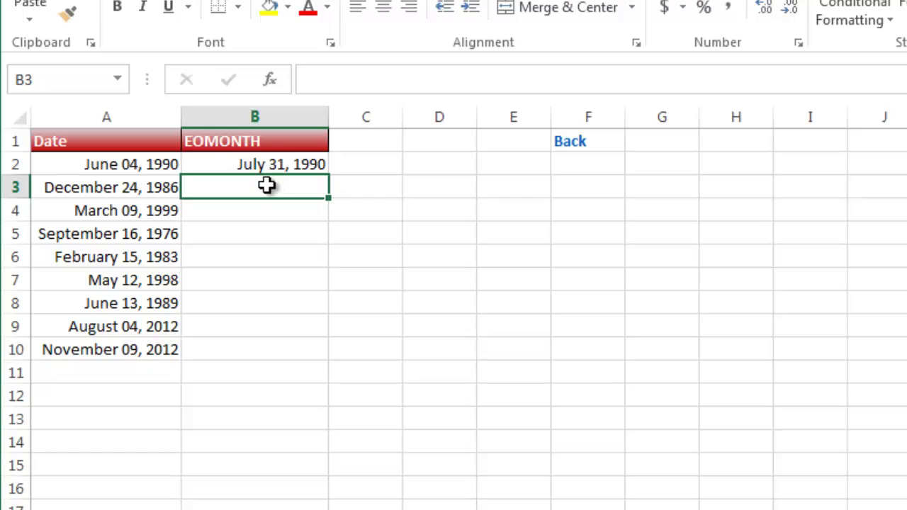
pyautogui.click(261, 189)
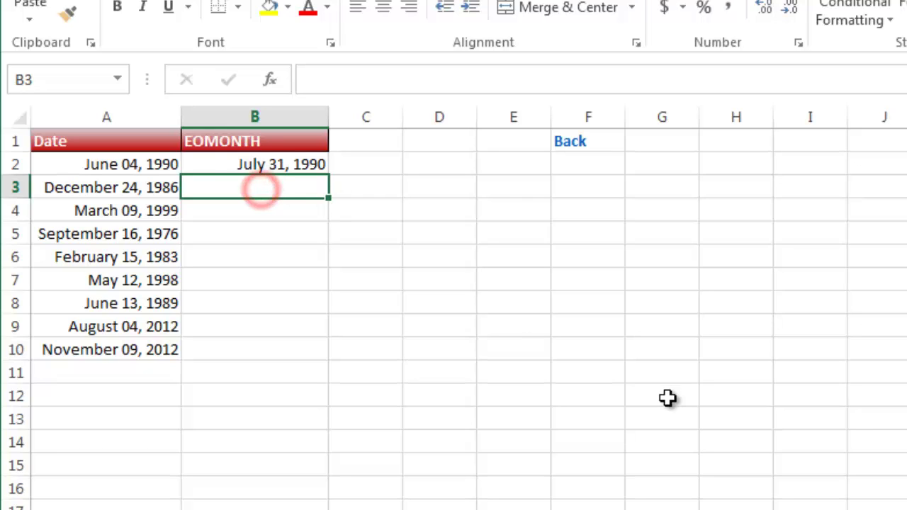
pyautogui.write('=')
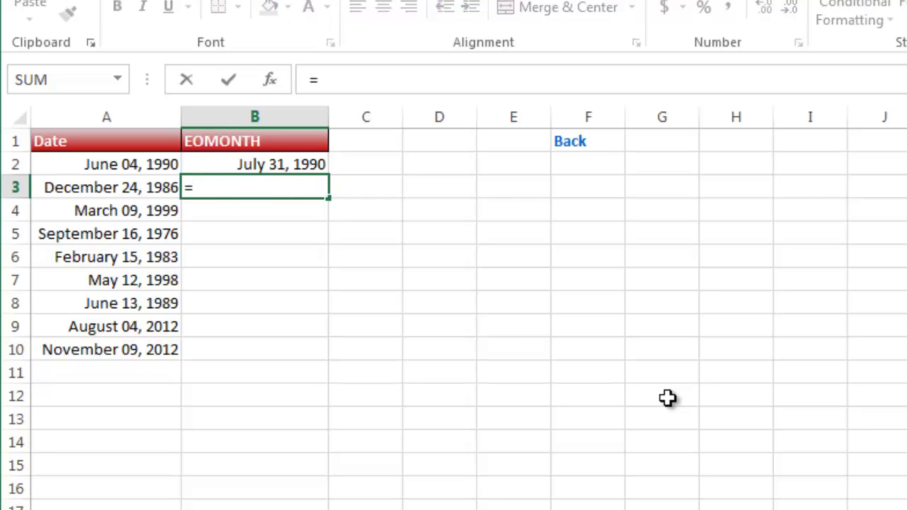
pyautogui.write('eo')
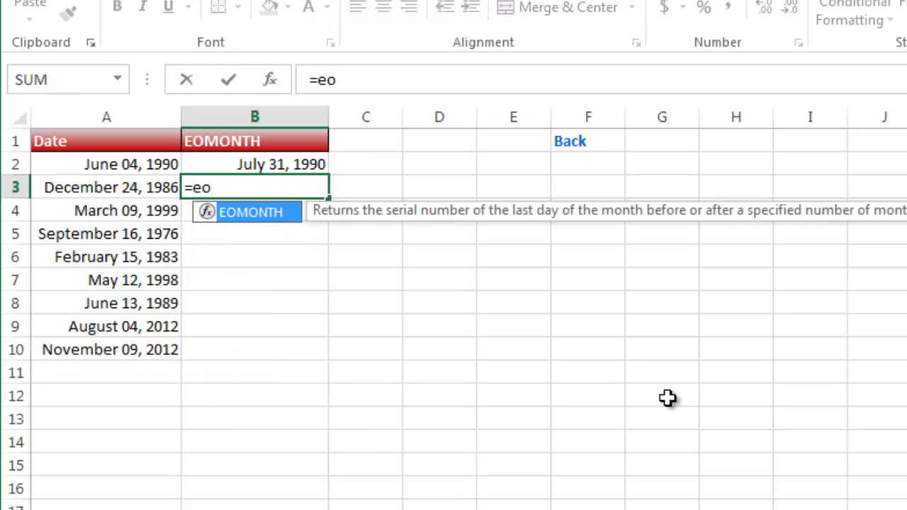
pyautogui.press('Tab')
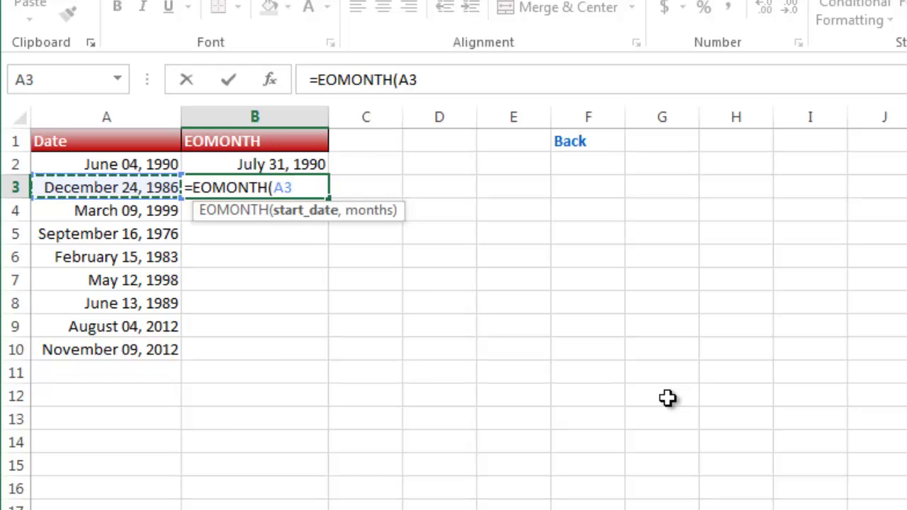
pyautogui.write(',')
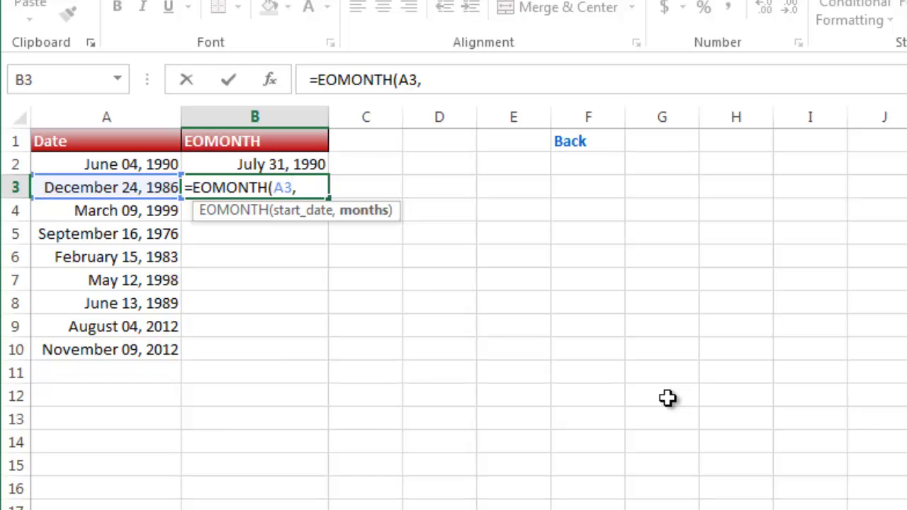
pyautogui.write('-1')
pyautogui.write(')')
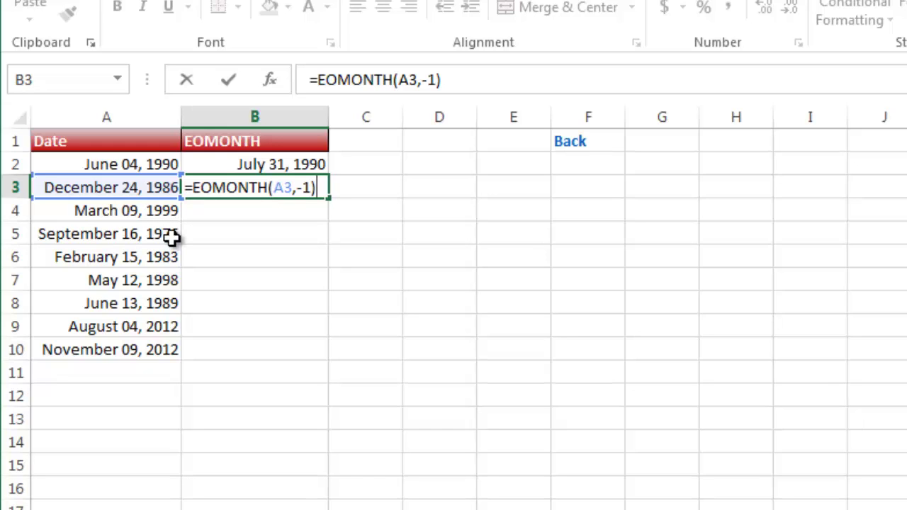
pyautogui.hotkey('ctrl', 'Return')
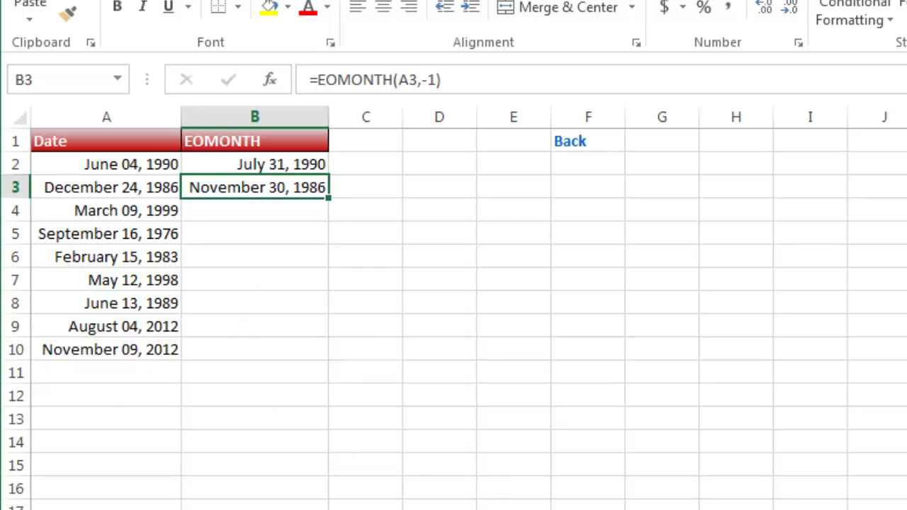
pyautogui.hotkey('ctrl', 'pagedown')
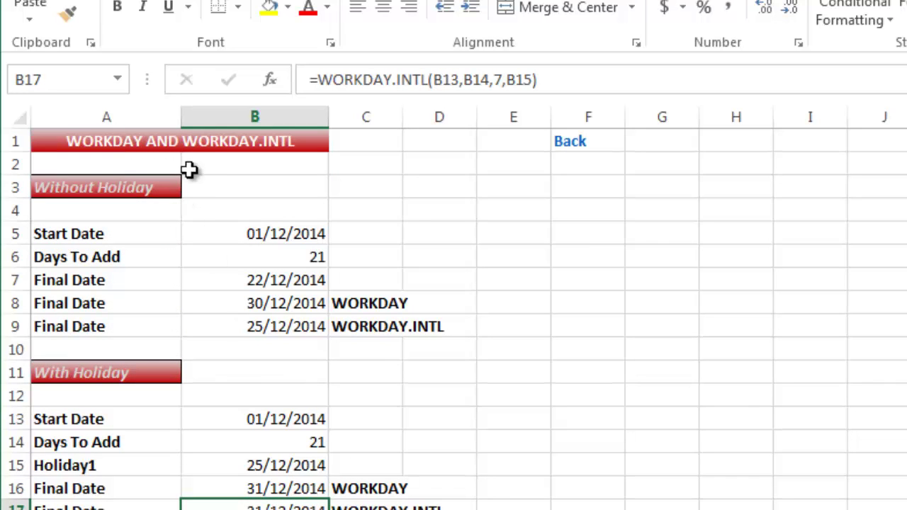
pyautogui.click(293, 237)
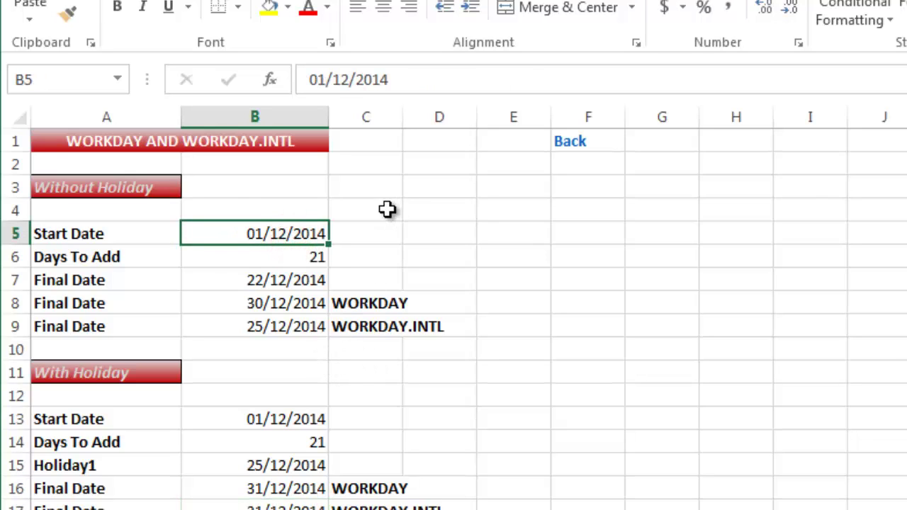
pyautogui.click(531, 217)
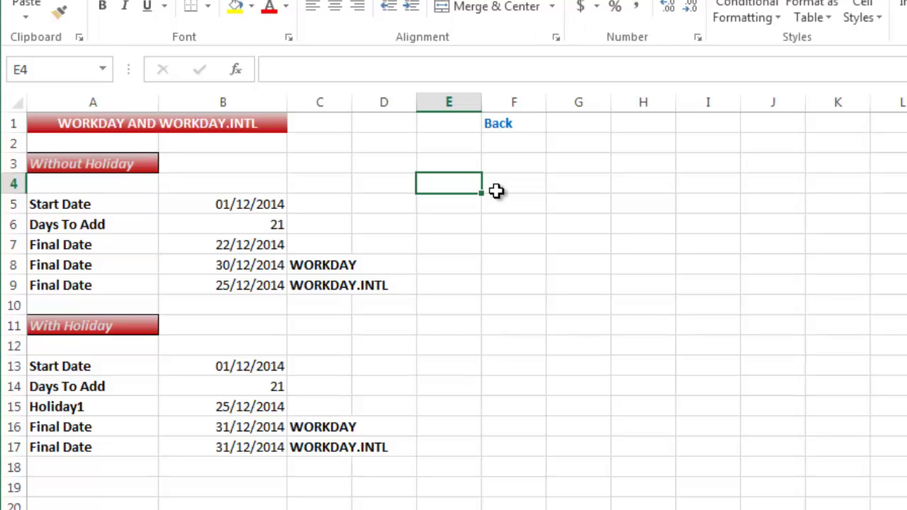
# Clear the WORKDAY and WORKDAY.INTL results in B8:B9 and point out the 01/12/2014 start date and 21 days
pyautogui.moveTo(261, 268); pyautogui.dragTo(255, 296)
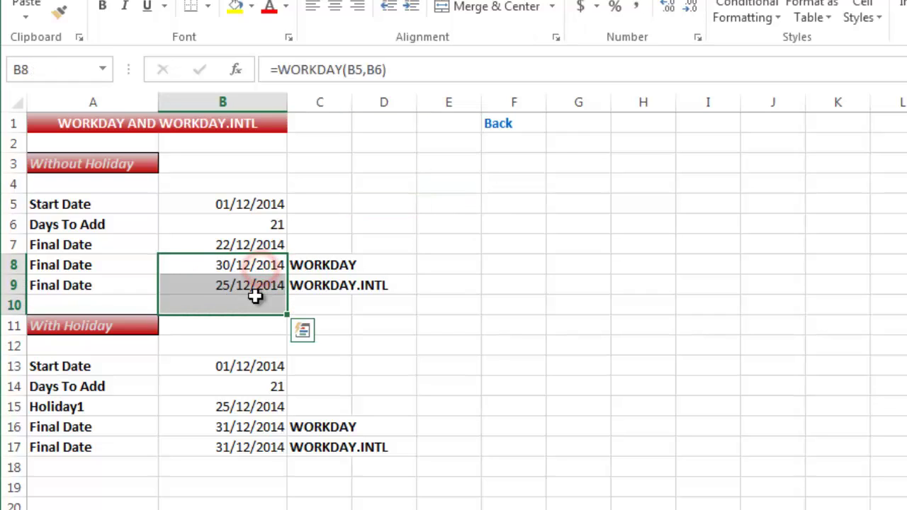
pyautogui.press('Delete')
pyautogui.click(253, 257)
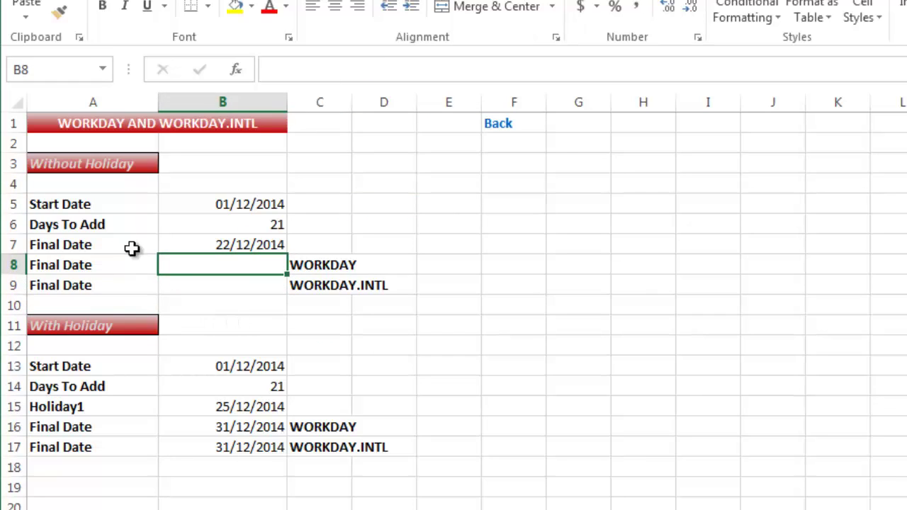
pyautogui.click(172, 203)
pyautogui.click(317, 203)
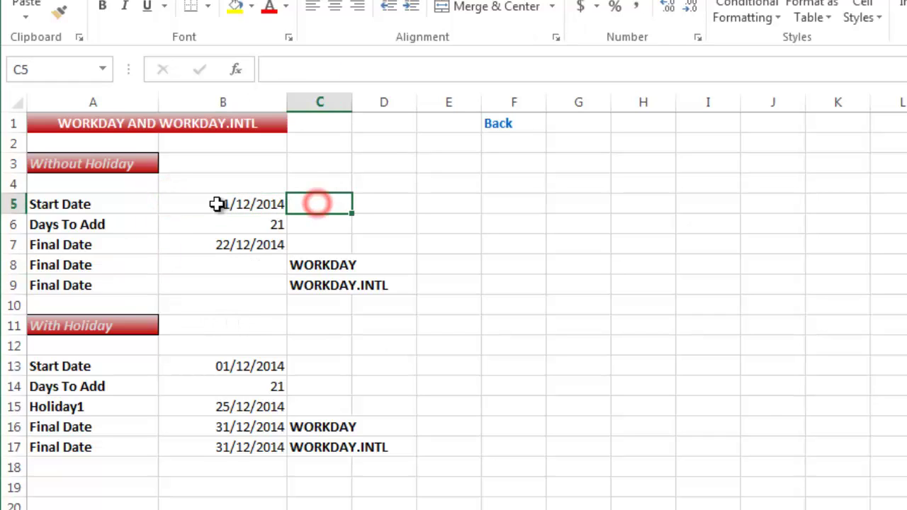
pyautogui.click(214, 205)
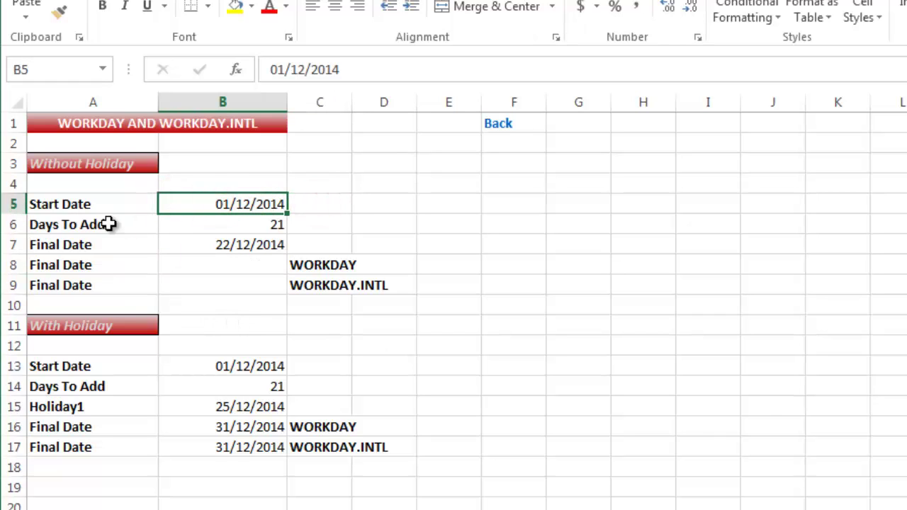
pyautogui.click(218, 226)
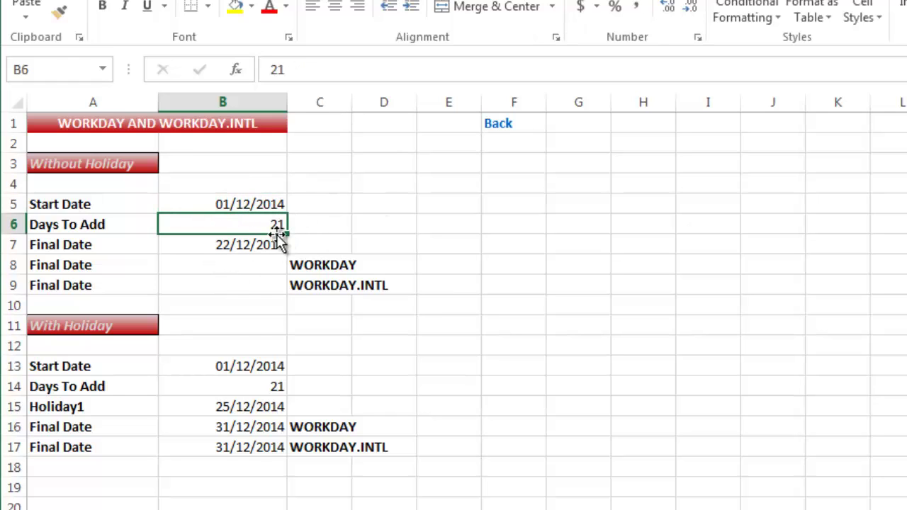
# Show that B7's =B5+B6 adds the 21 calendar days, giving 22/12/2014
pyautogui.click(220, 250)
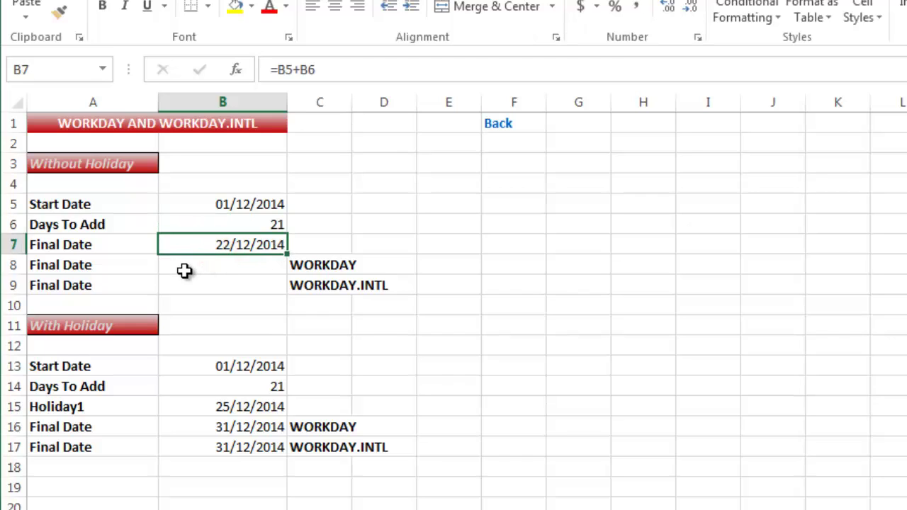
pyautogui.press('F2')
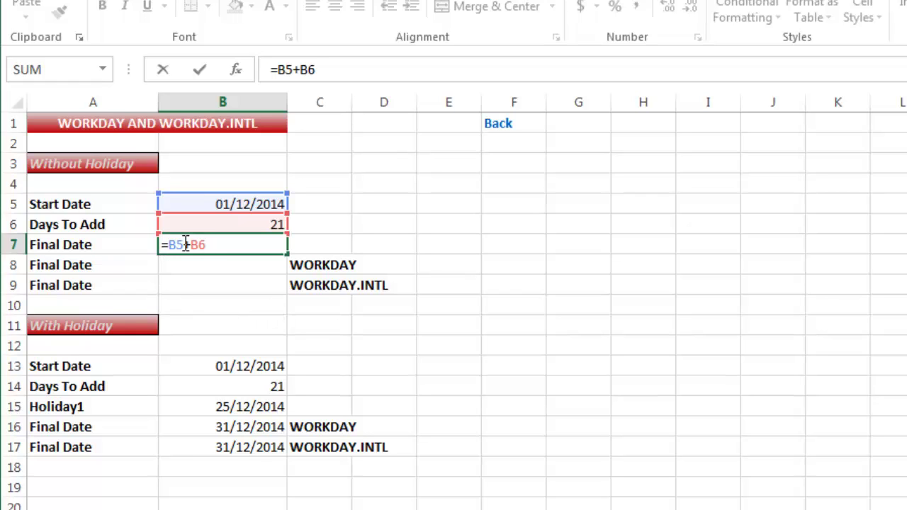
pyautogui.hotkey('ctrl', 'Return')
pyautogui.click(226, 220)
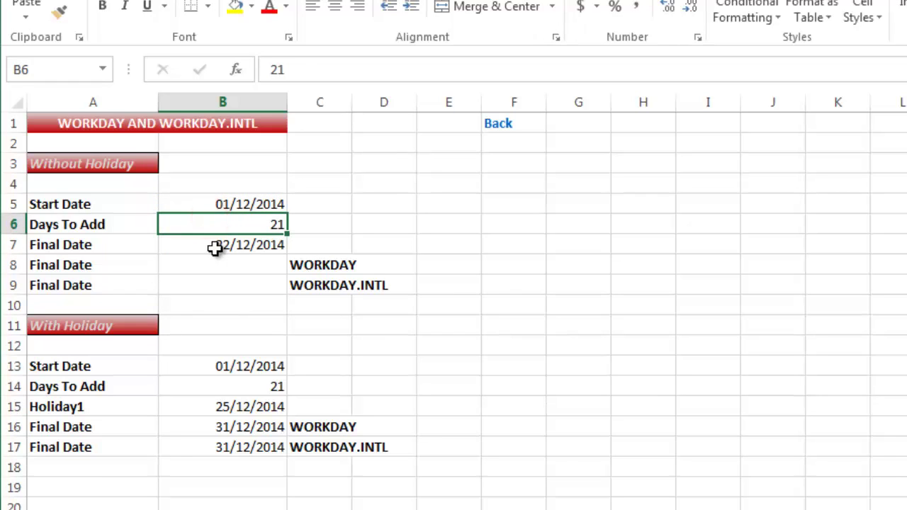
pyautogui.doubleClick(215, 247)
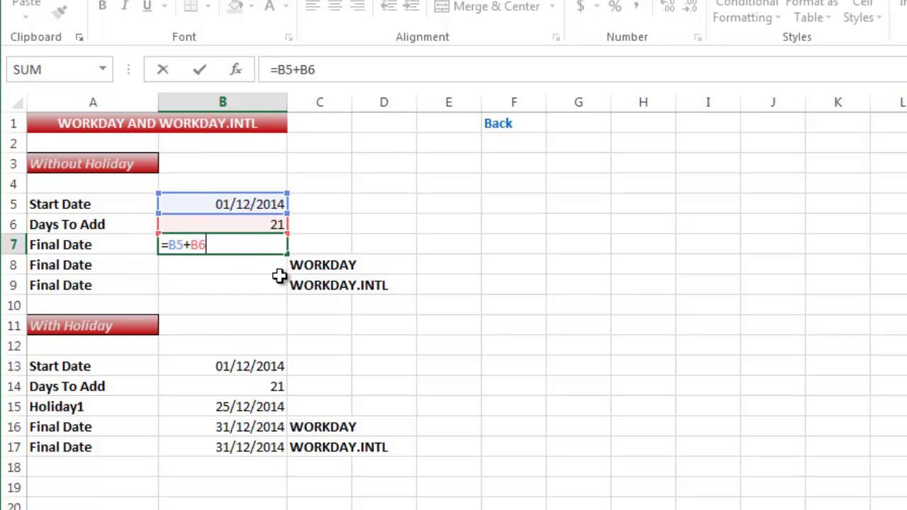
pyautogui.hotkey('ctrl', 'Return')
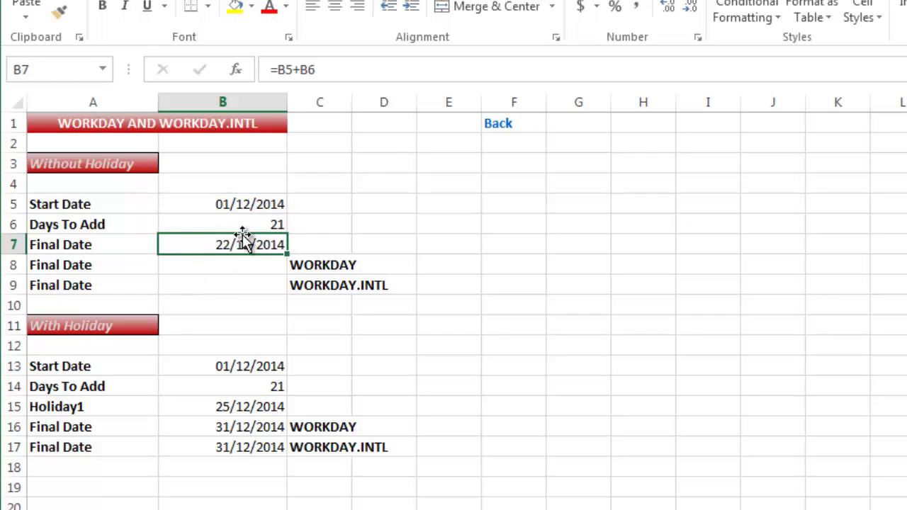
pyautogui.click(222, 265)
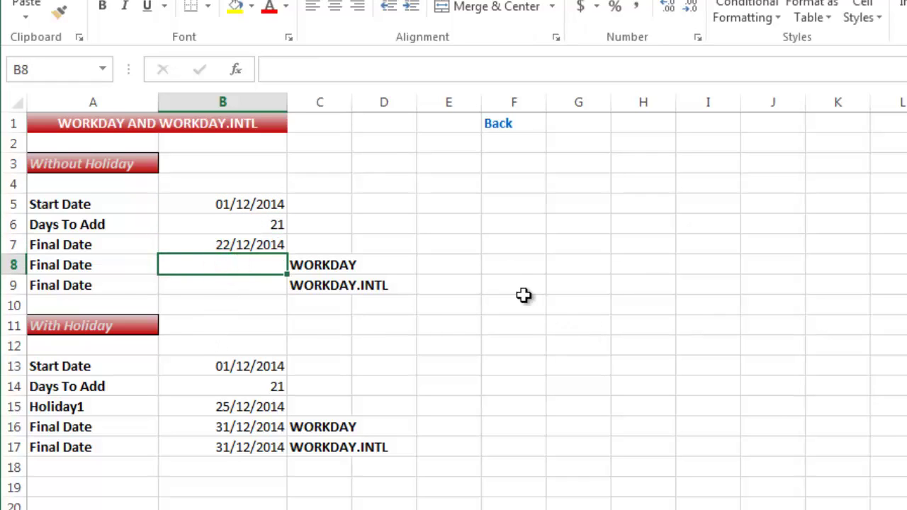
# Reselect cells around E5 and show B7's references again, ending on empty B8
pyautogui.moveTo(449, 202); pyautogui.dragTo(443, 261)
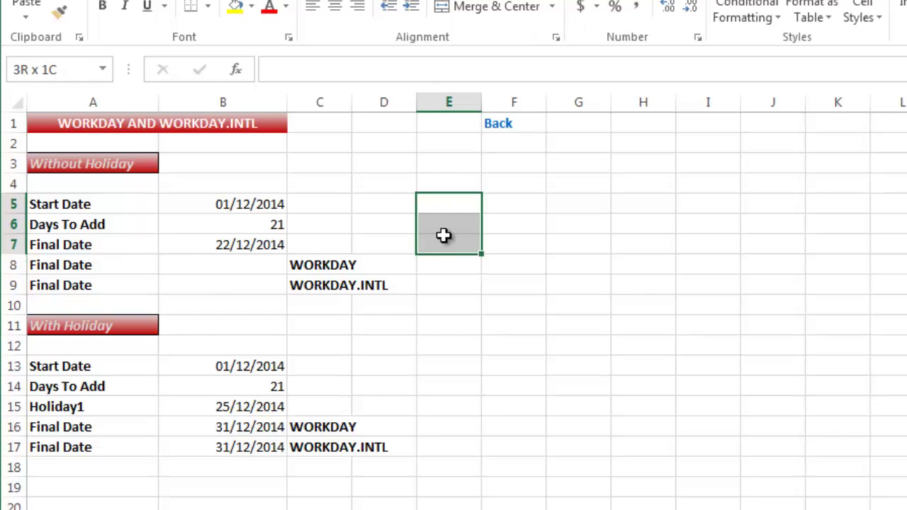
pyautogui.moveTo(442, 260); pyautogui.dragTo(441, 220)
pyautogui.click(443, 206)
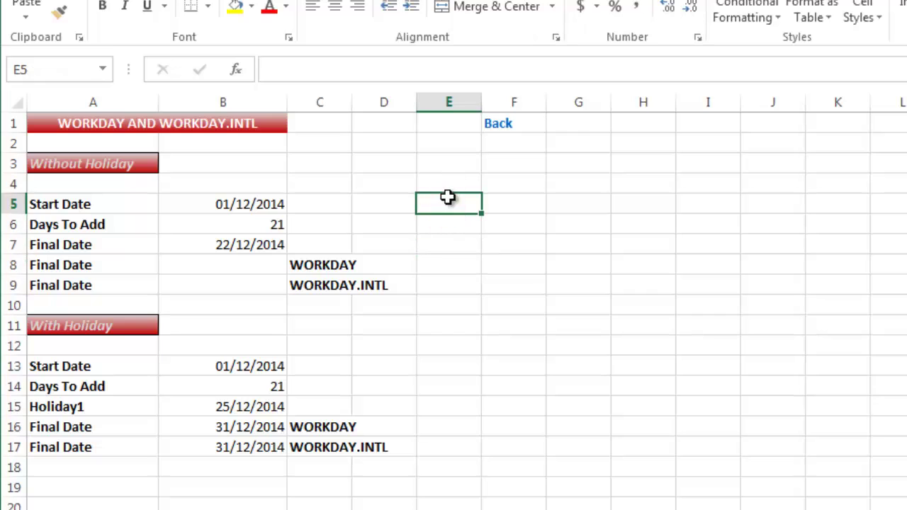
pyautogui.click(444, 201)
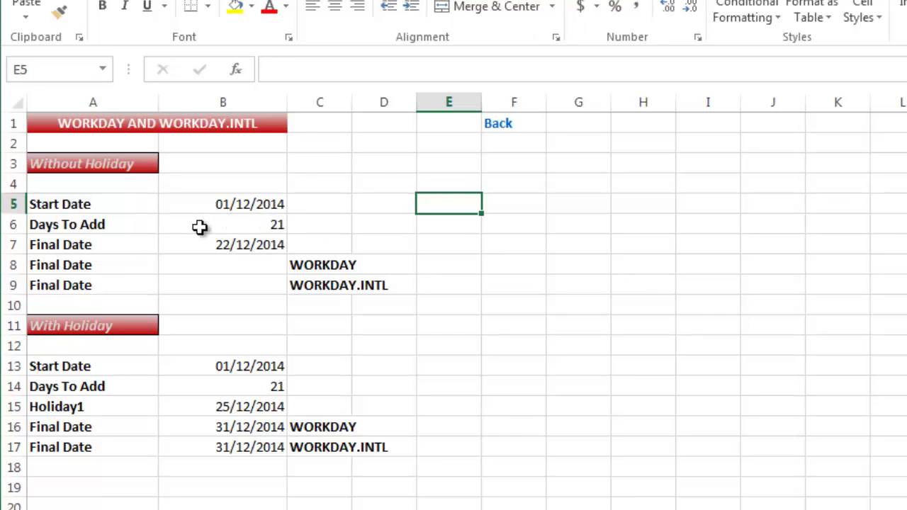
pyautogui.moveTo(202, 225); pyautogui.dragTo(298, 227)
pyautogui.click(407, 216)
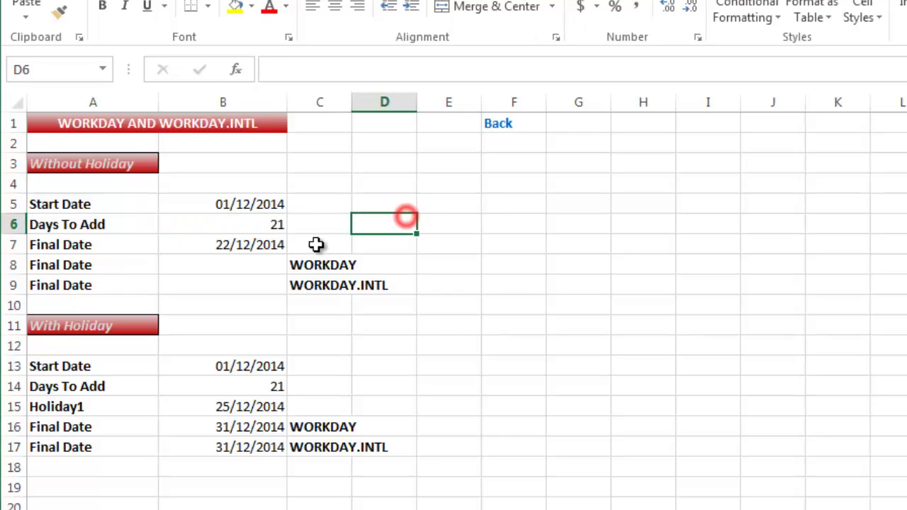
pyautogui.doubleClick(246, 266)
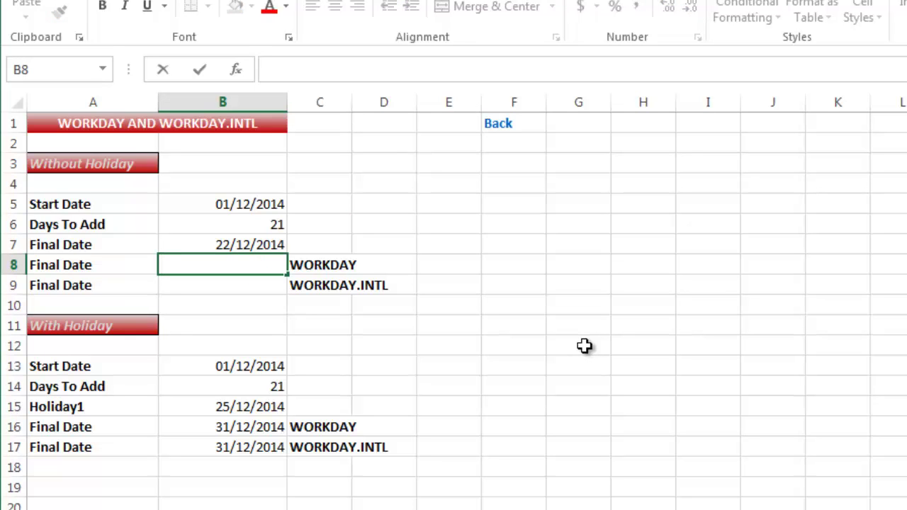
pyautogui.click(249, 245)
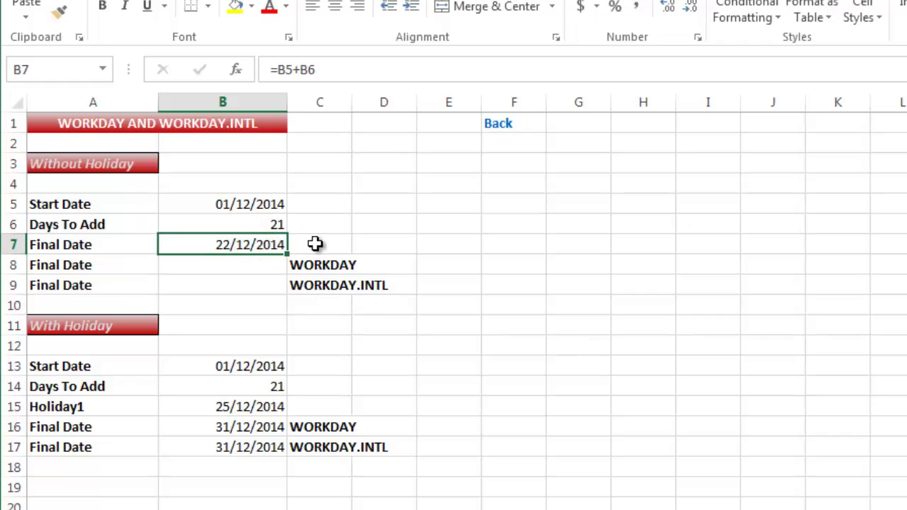
pyautogui.press('F2')
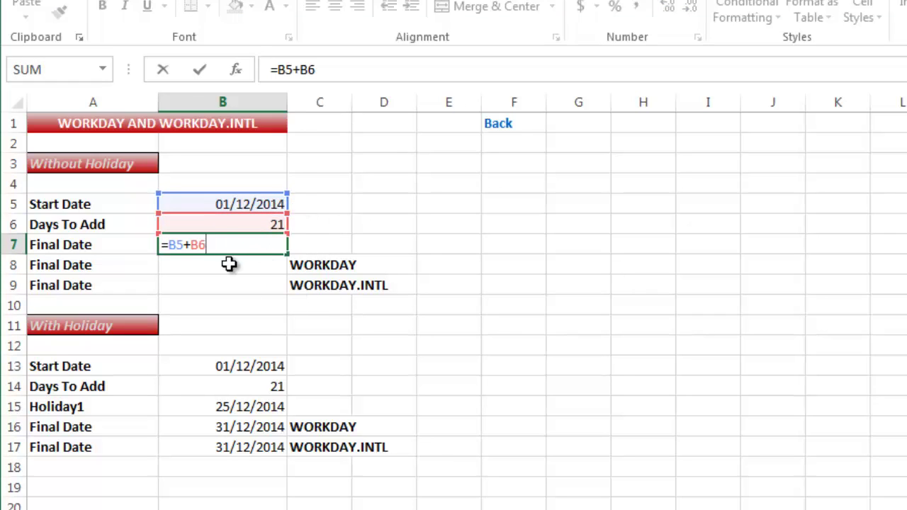
pyautogui.hotkey('ctrl', 'Return')
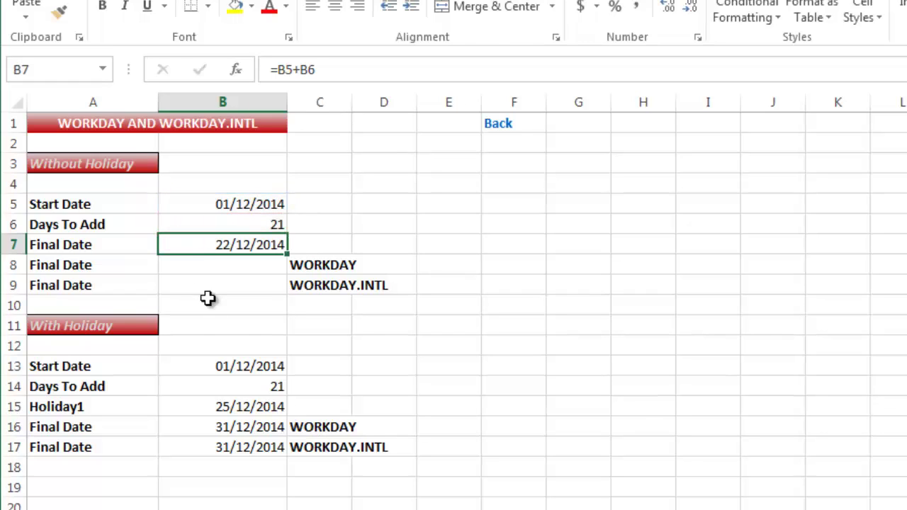
pyautogui.click(203, 261)
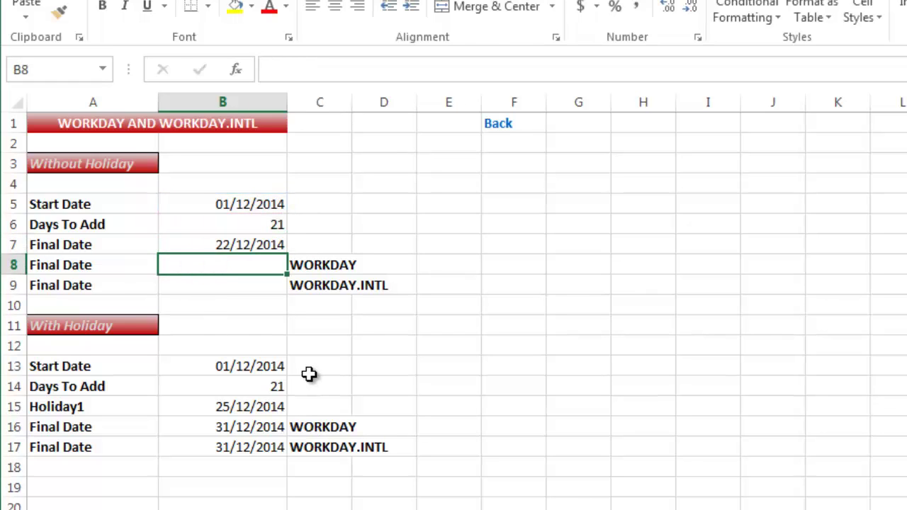
# Enter =WORKDAY(B5,B6) in B8 for 30/12/2014 and compare it with B7's 22/12/2014
pyautogui.write('=')
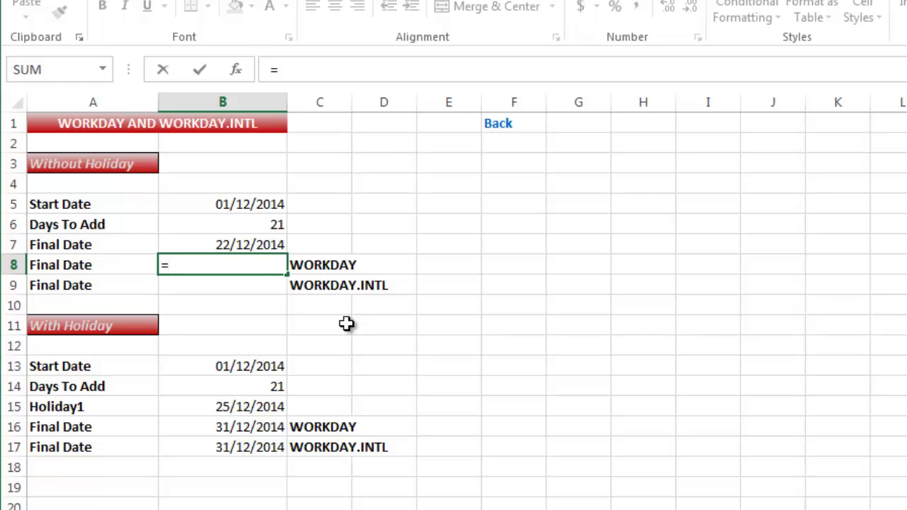
pyautogui.write('wor')
pyautogui.press('Tab')
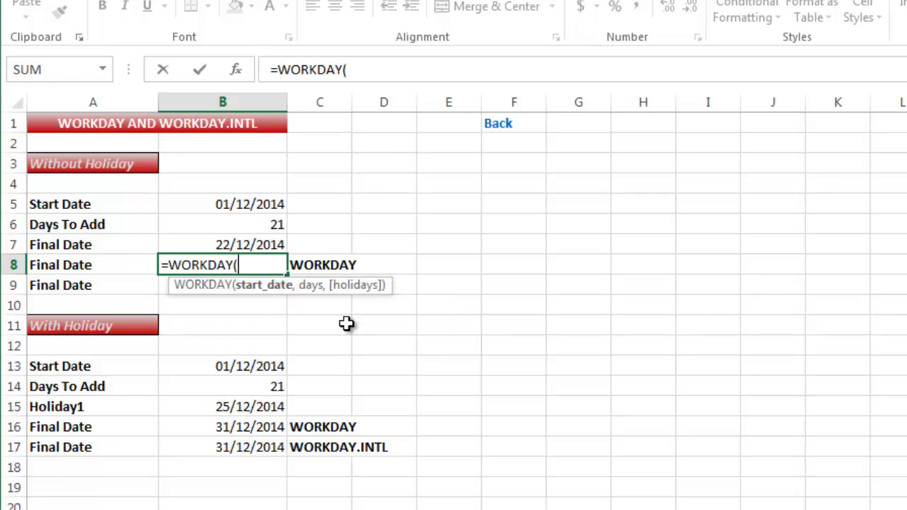
pyautogui.click(236, 198)
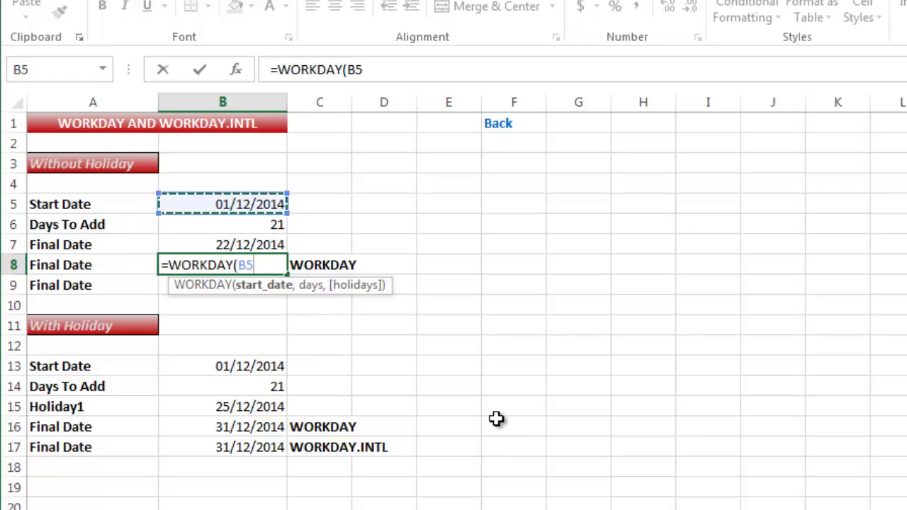
pyautogui.write(',')
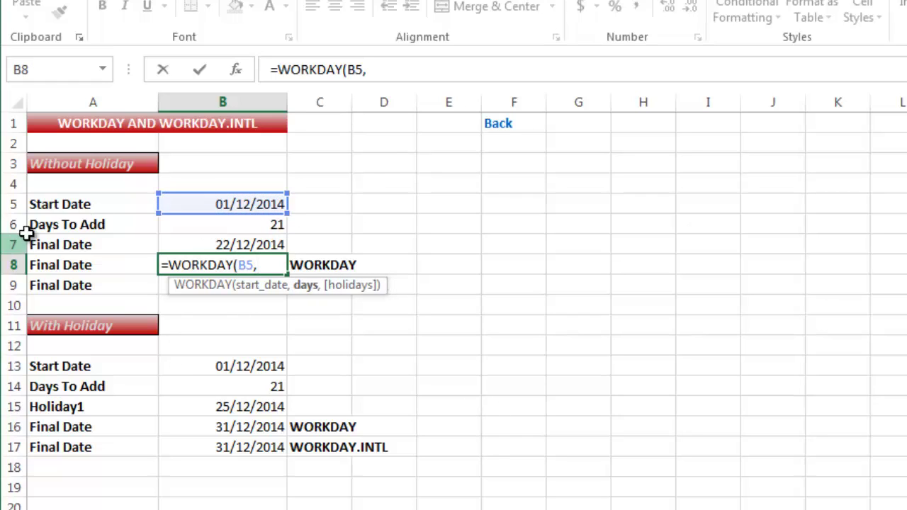
pyautogui.click(202, 224)
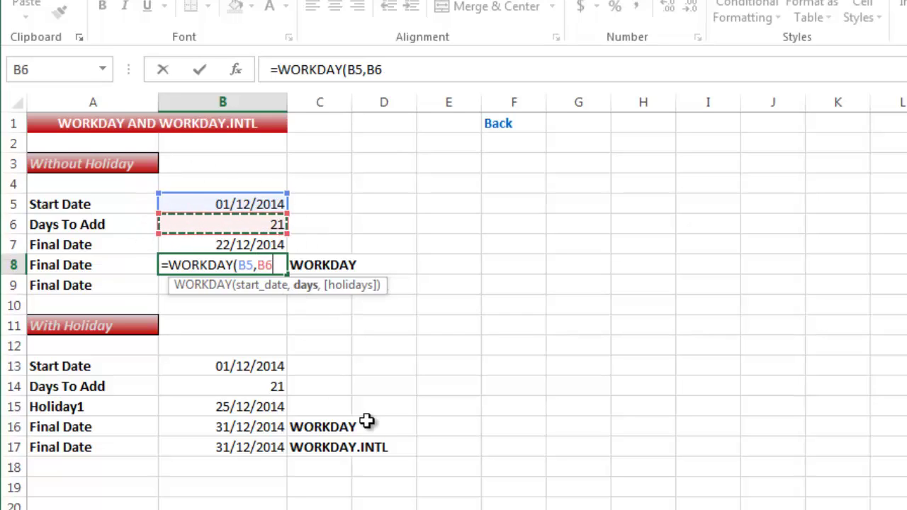
pyautogui.write(',')
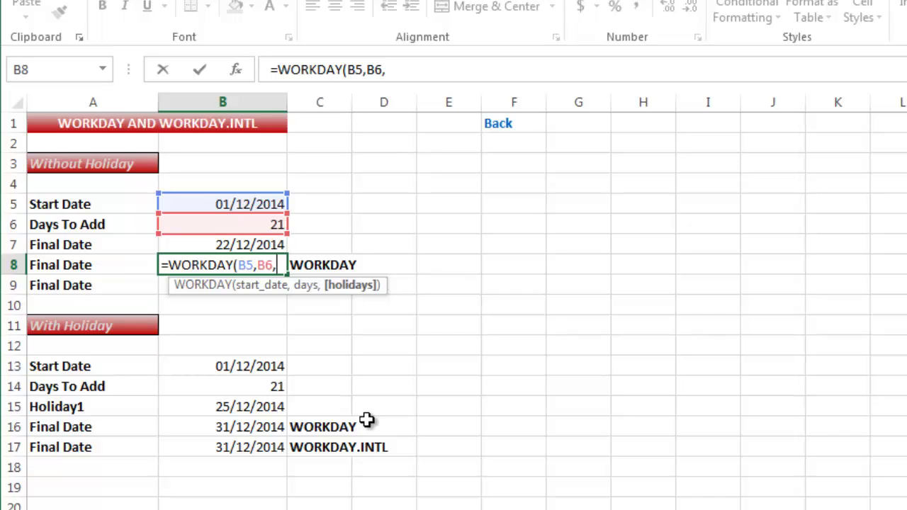
pyautogui.press('BackSpace')
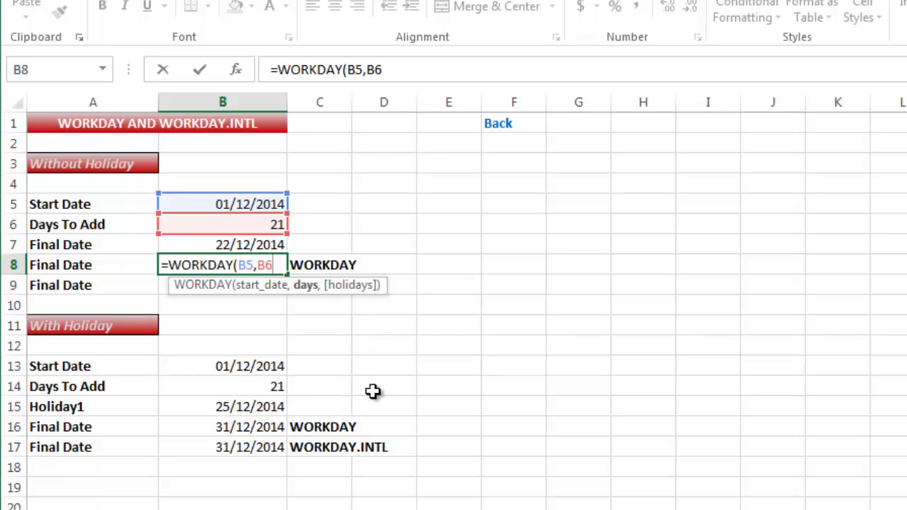
pyautogui.write(')')
pyautogui.press('Return')
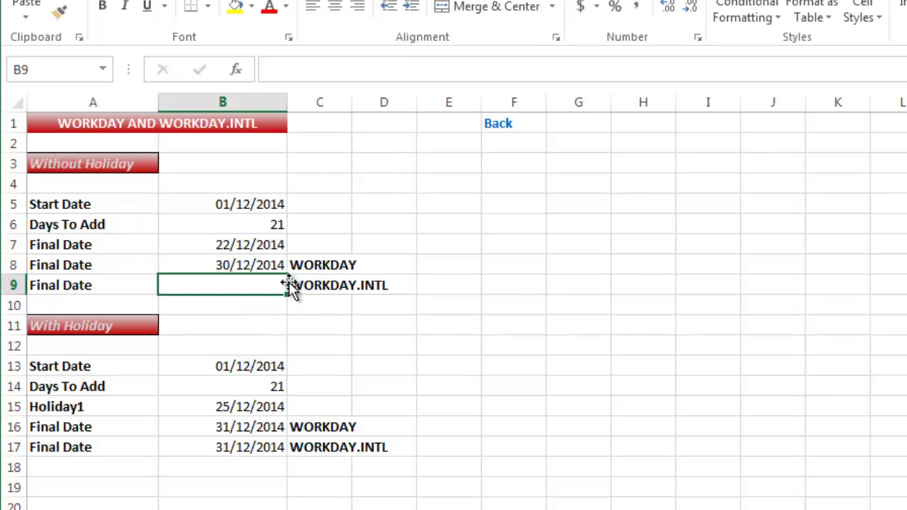
pyautogui.click(272, 268)
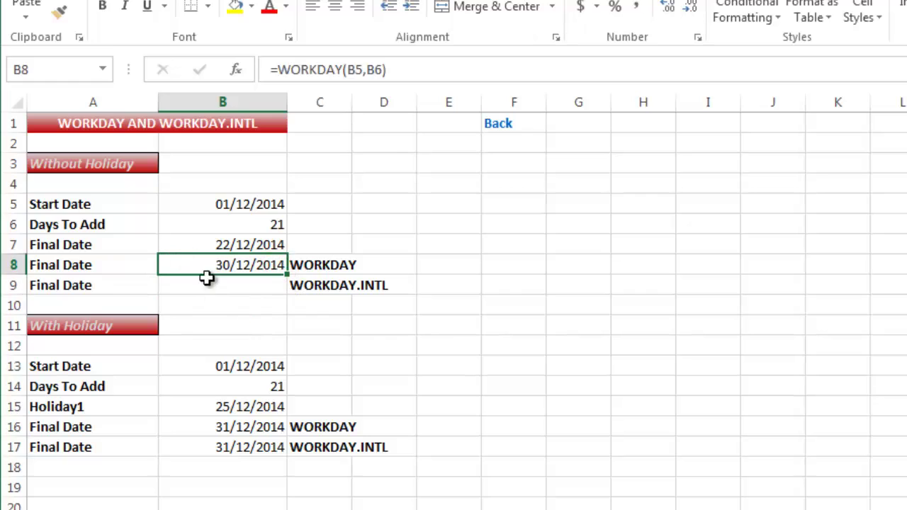
pyautogui.click(241, 245)
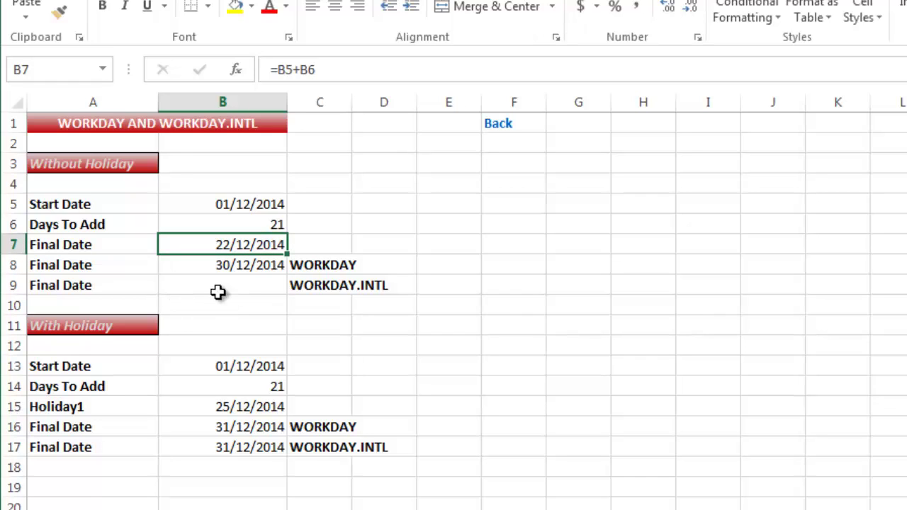
pyautogui.click(266, 285)
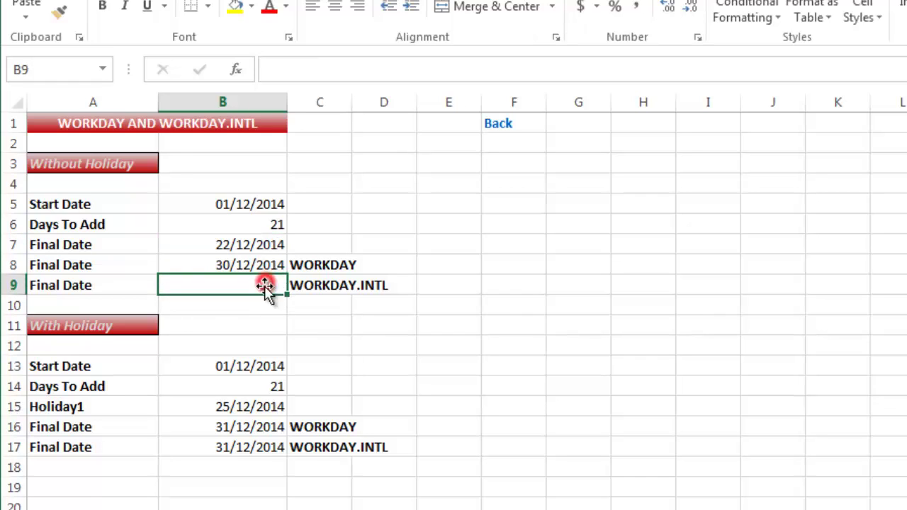
# Enter =WORKDAY.INTL(B5,B6,11) in B9 with a Sunday-only weekend, returning 25/12/2014
pyautogui.click(340, 287)
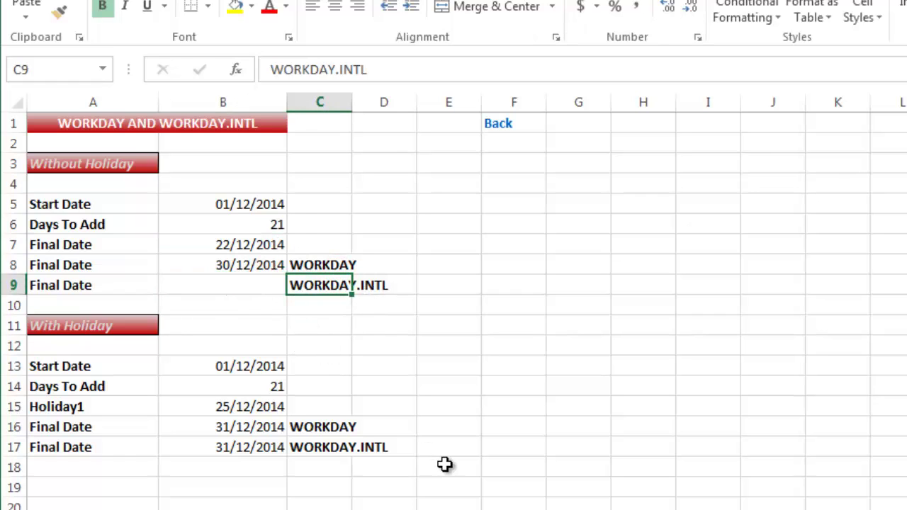
pyautogui.click(196, 283)
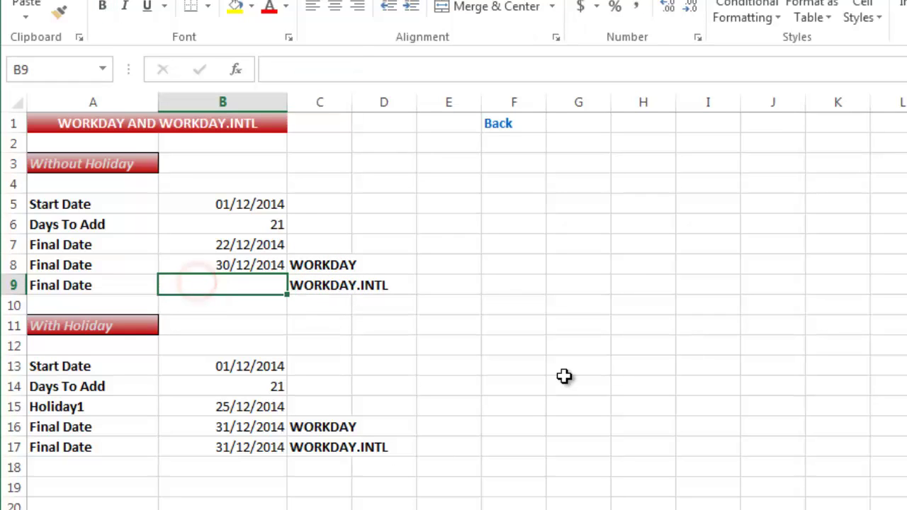
pyautogui.write('=')
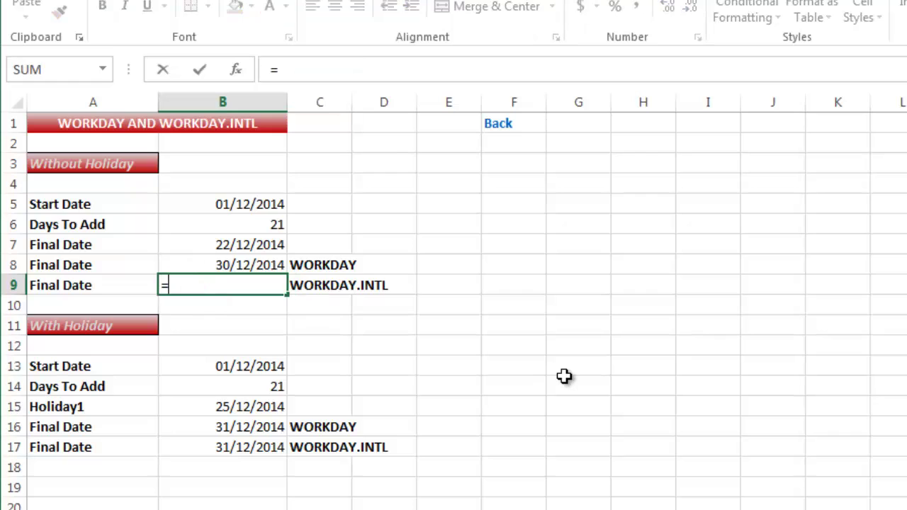
pyautogui.write('wor')
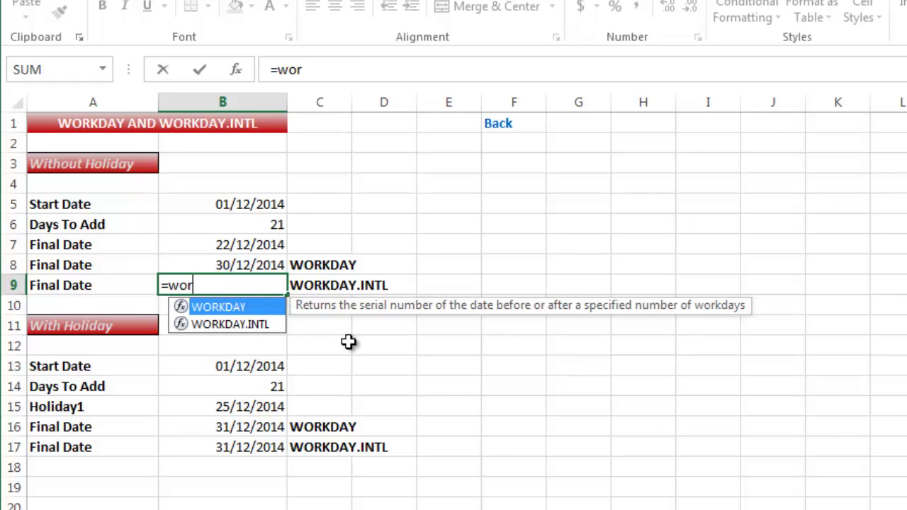
pyautogui.press('Down')
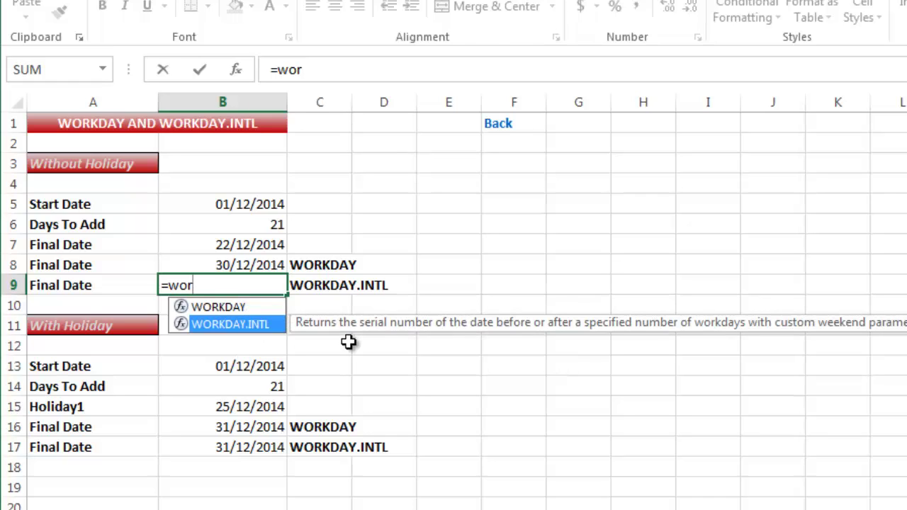
pyautogui.press('Tab')
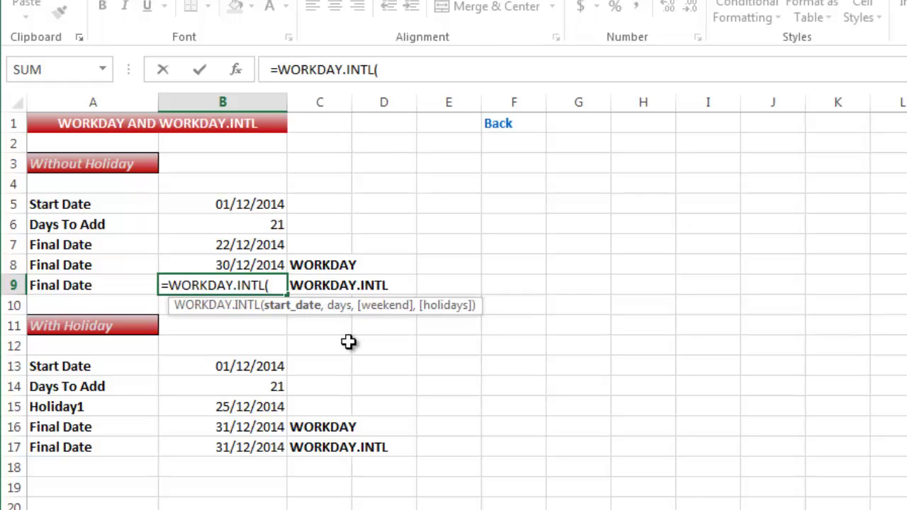
pyautogui.click(248, 210)
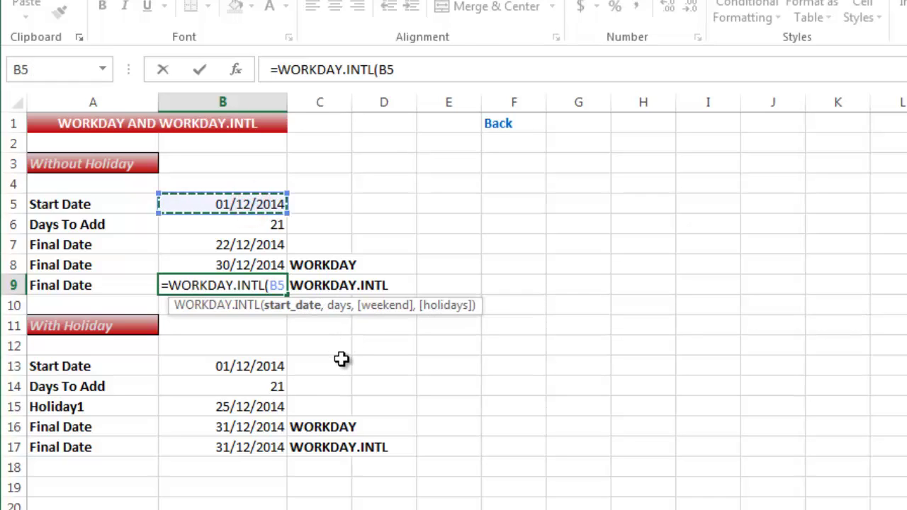
pyautogui.write(',')
pyautogui.click(276, 225)
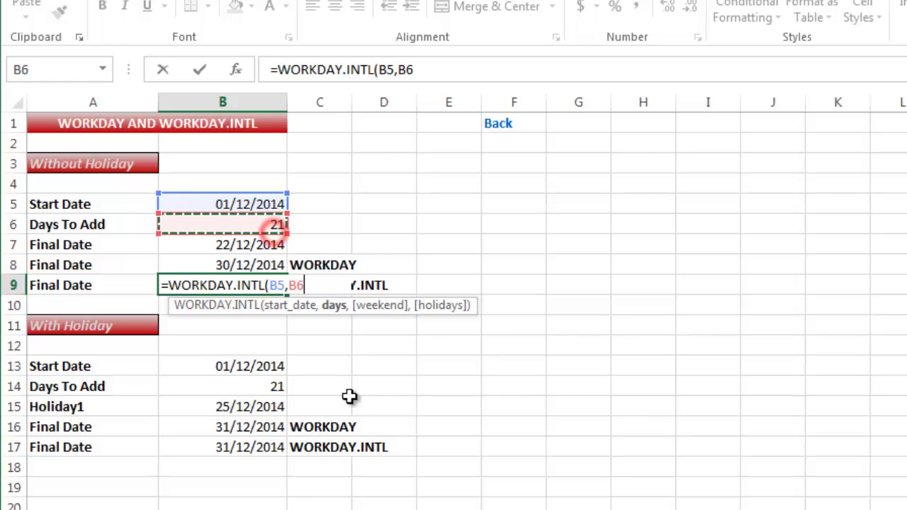
pyautogui.write(',')
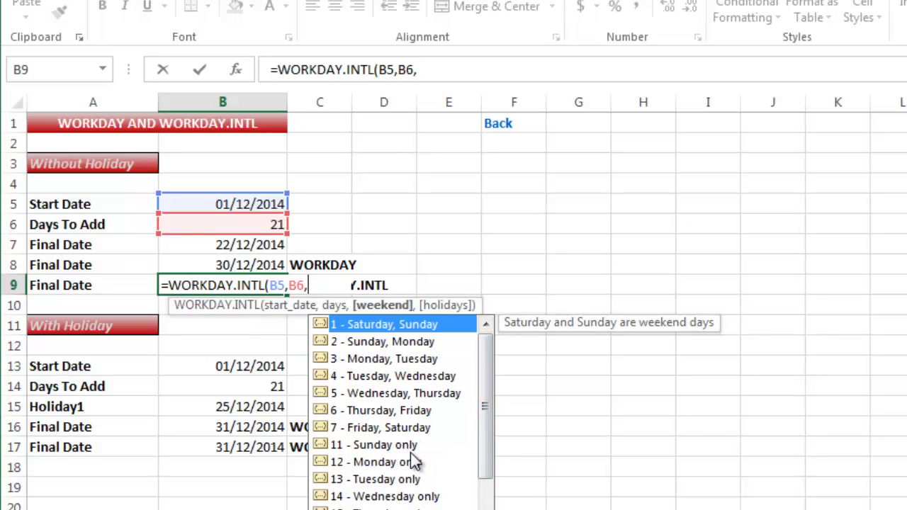
pyautogui.doubleClick(374, 449)
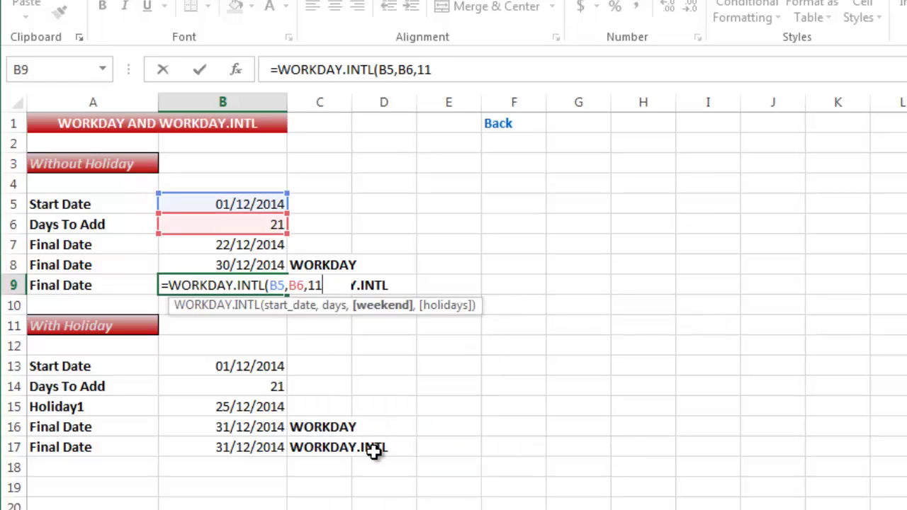
pyautogui.write(')')
pyautogui.press('Return')
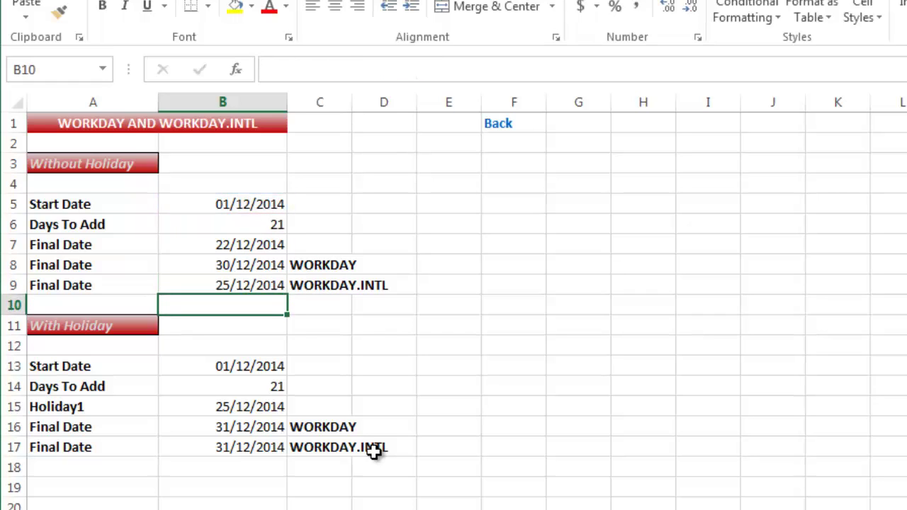
# Empty the B16:B17 Final Date cells and highlight the Holiday1 row before selecting B16
pyautogui.click(249, 287)
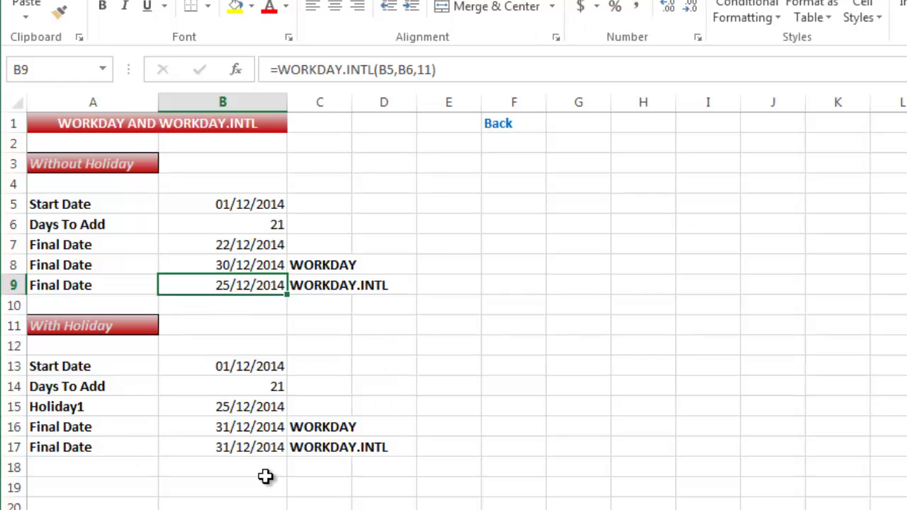
pyautogui.moveTo(257, 428); pyautogui.dragTo(255, 447)
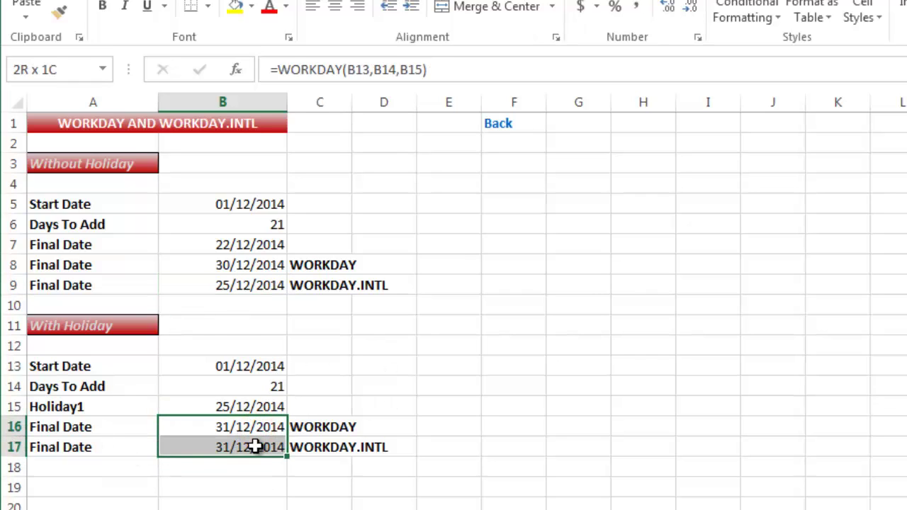
pyautogui.press('Delete')
pyautogui.click(259, 434)
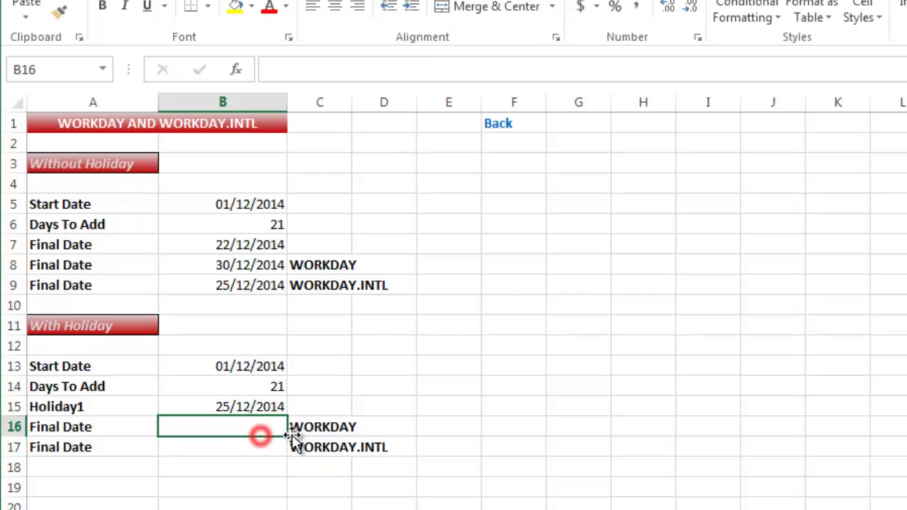
pyautogui.click(142, 415)
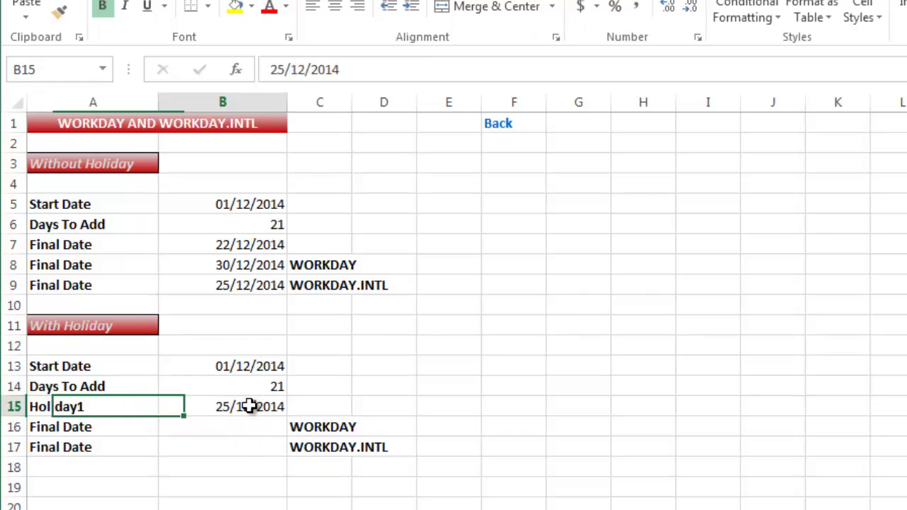
pyautogui.moveTo(249, 405); pyautogui.dragTo(132, 404)
pyautogui.click(196, 427)
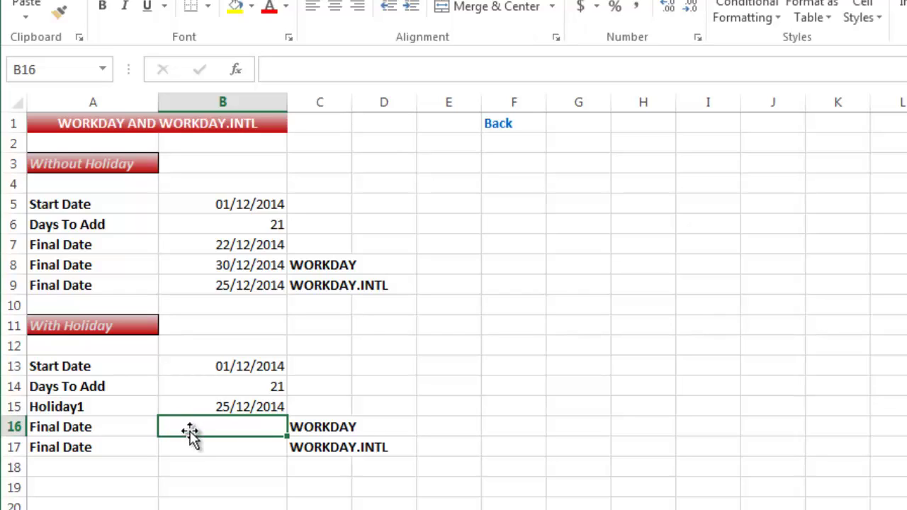
# Enter =WORKDAY(B13,B14,B15) in B16, skipping the 25/12/2014 holiday to give 31/12/2014
pyautogui.write('=')
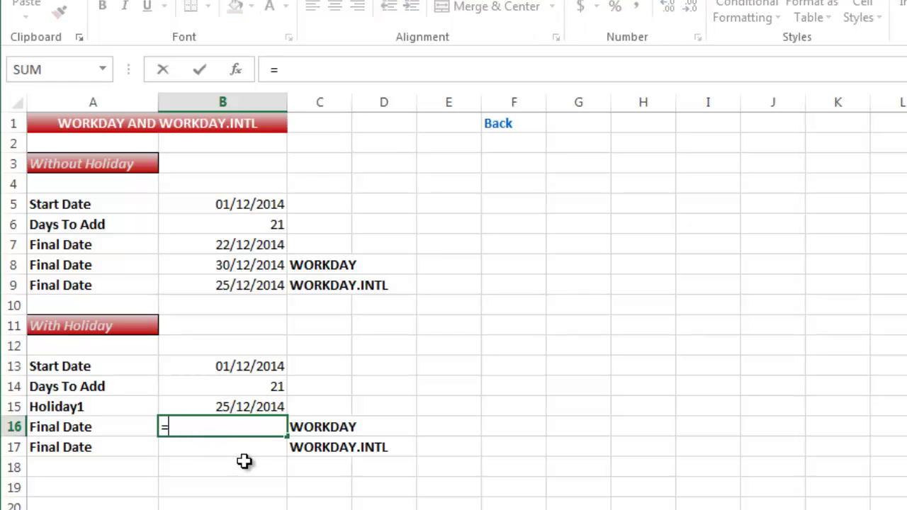
pyautogui.write('wo')
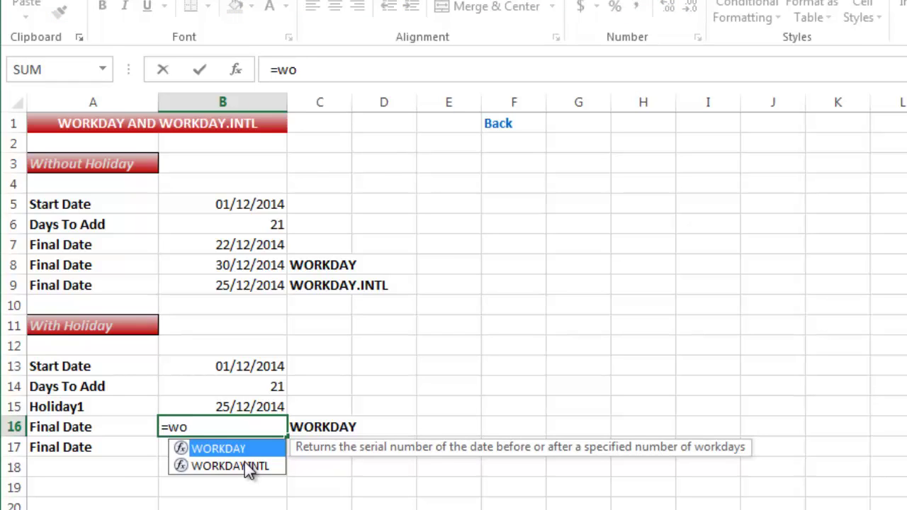
pyautogui.press('Tab')
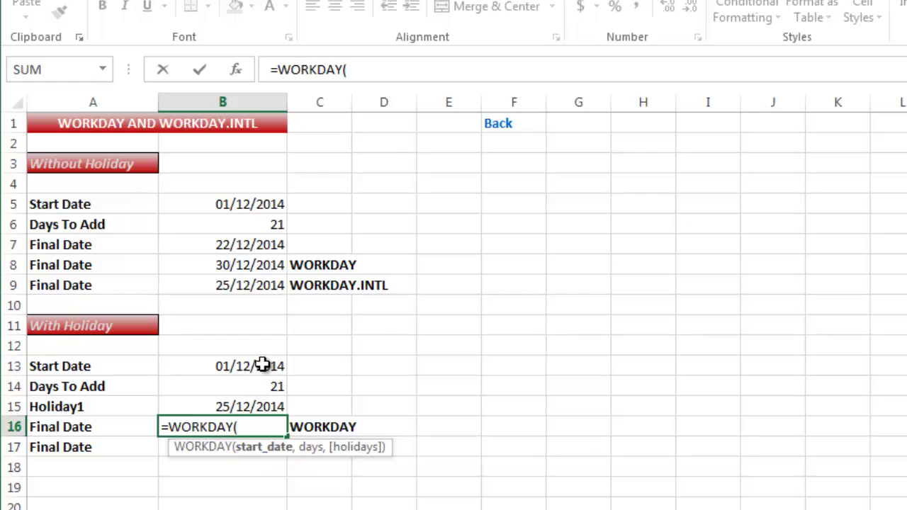
pyautogui.click(262, 365)
pyautogui.write(',')
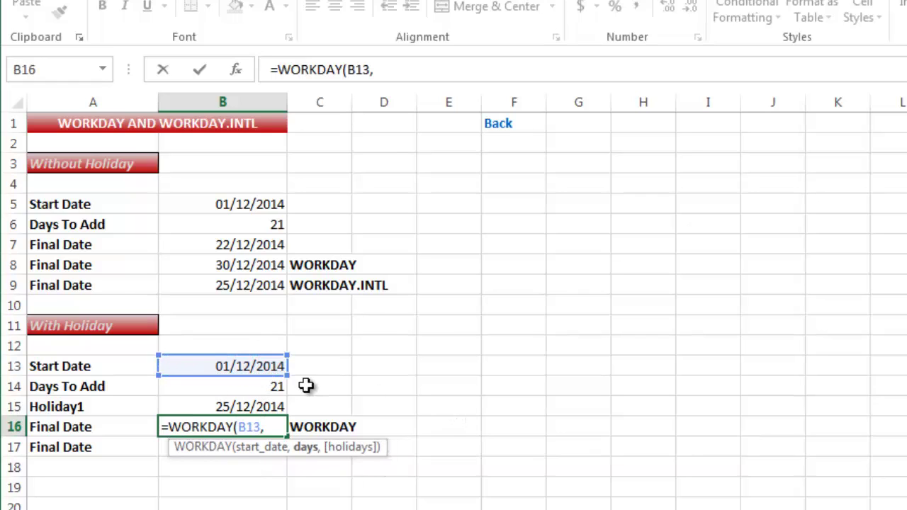
pyautogui.click(273, 382)
pyautogui.write(',')
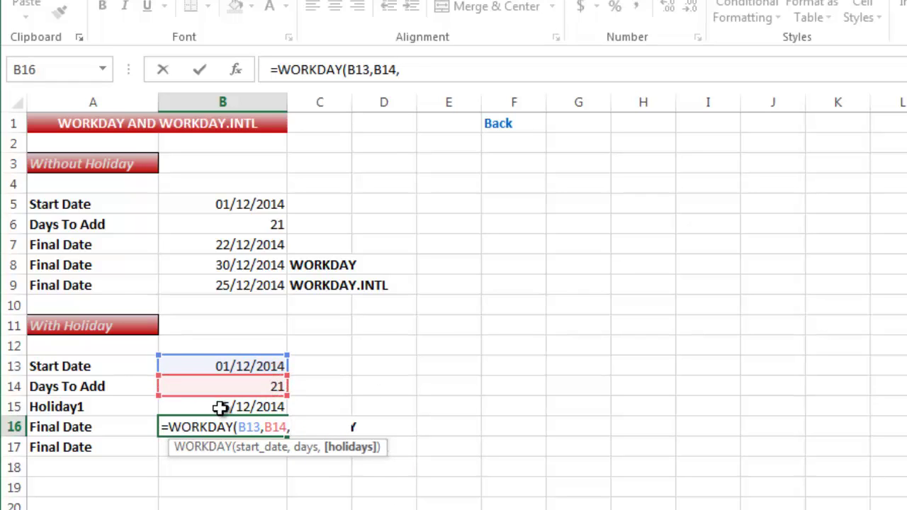
pyautogui.click(221, 408)
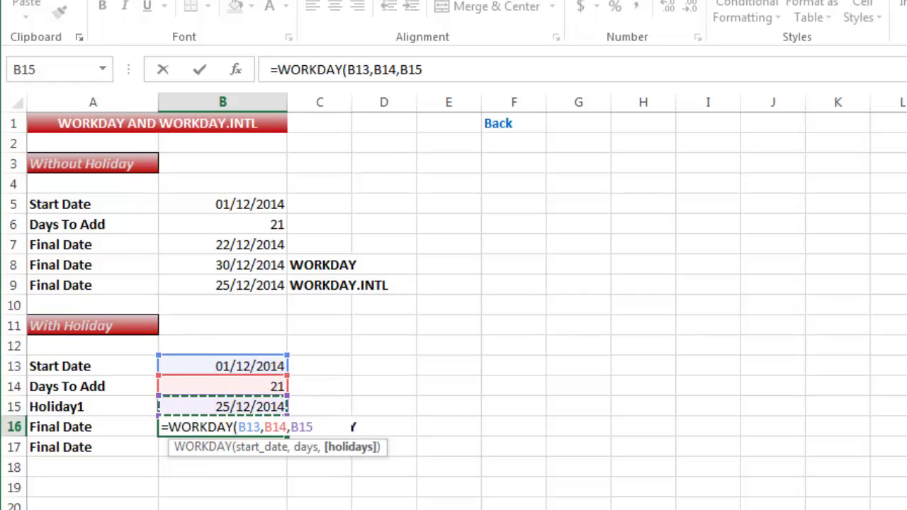
pyautogui.write(')')
pyautogui.press('Return')
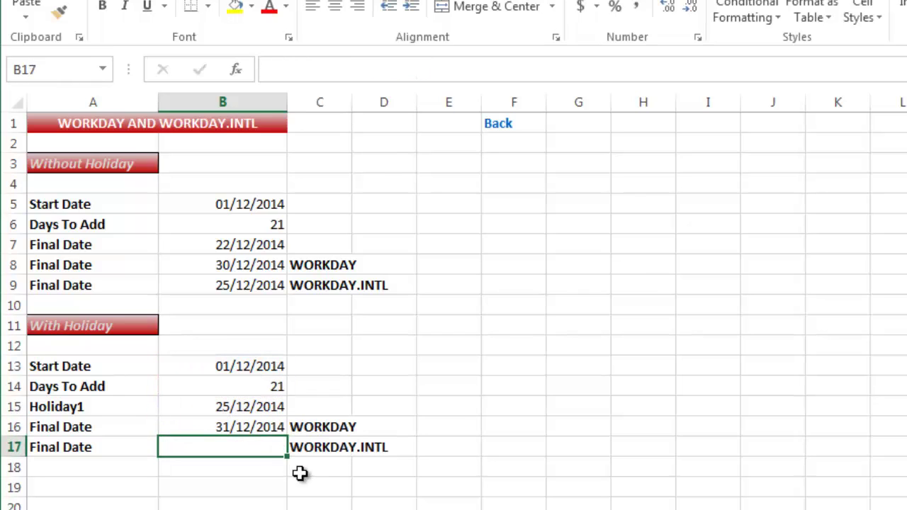
# Compare B16 with B8's formula and review the holiday and days-to-add cells, ending at B17
pyautogui.click(261, 427)
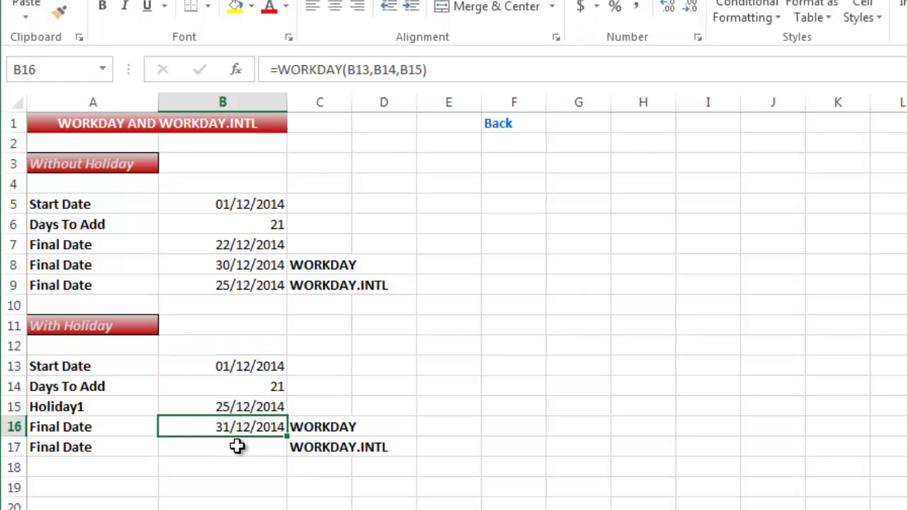
pyautogui.click(246, 266)
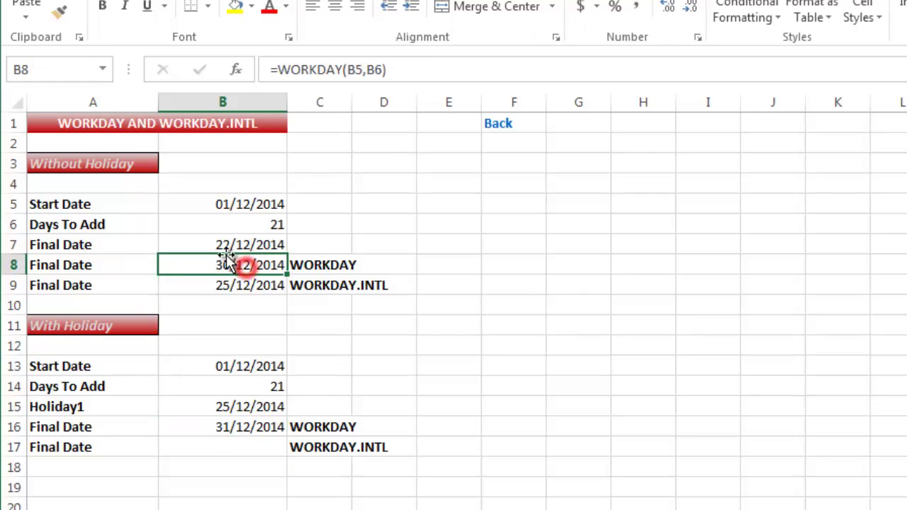
pyautogui.click(224, 426)
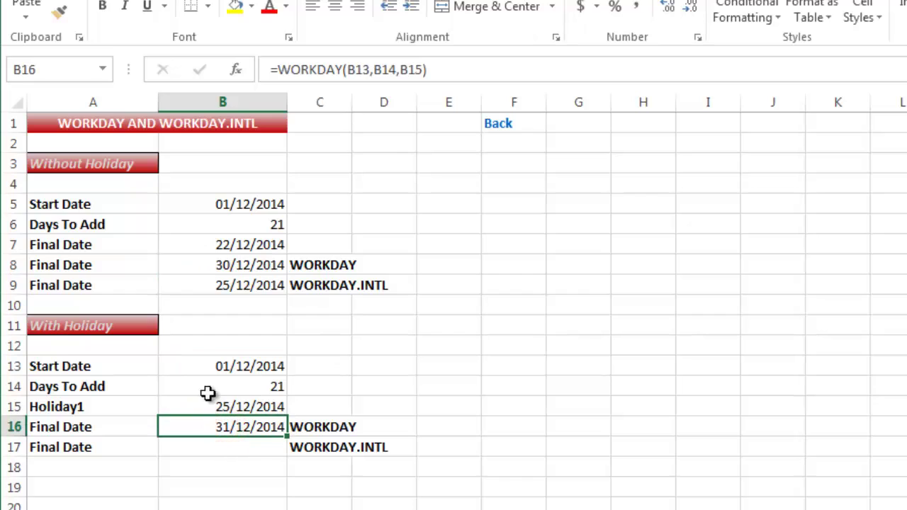
pyautogui.click(241, 408)
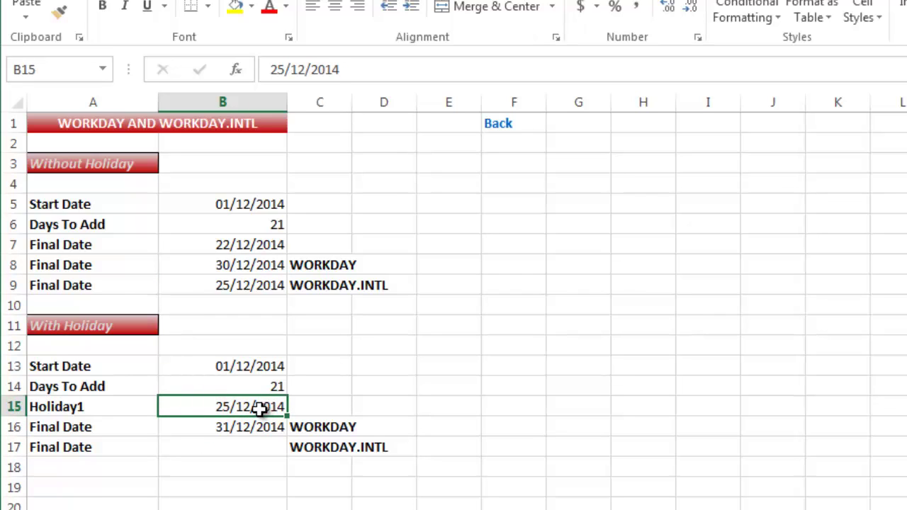
pyautogui.click(251, 388)
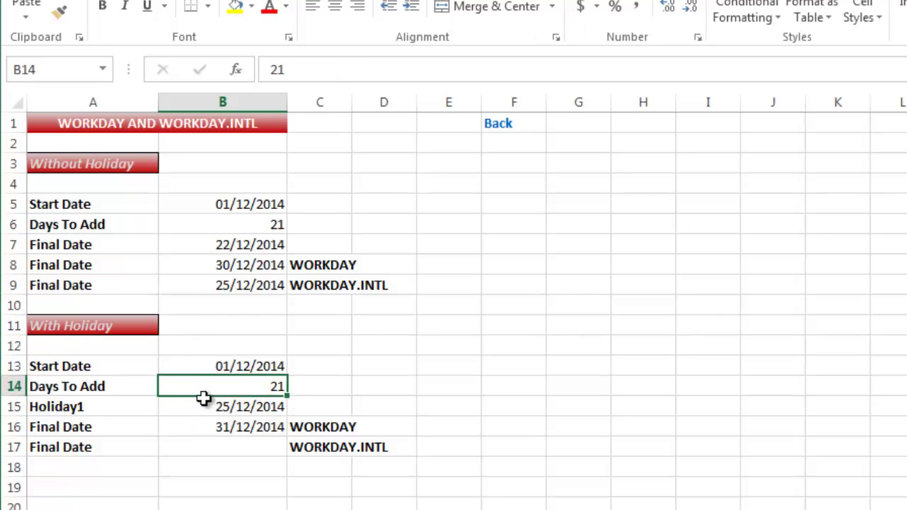
pyautogui.click(234, 410)
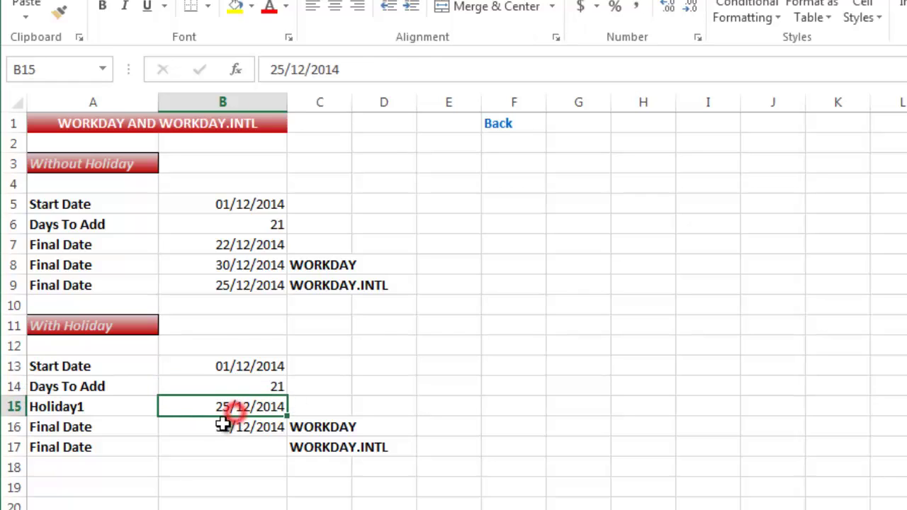
pyautogui.click(220, 430)
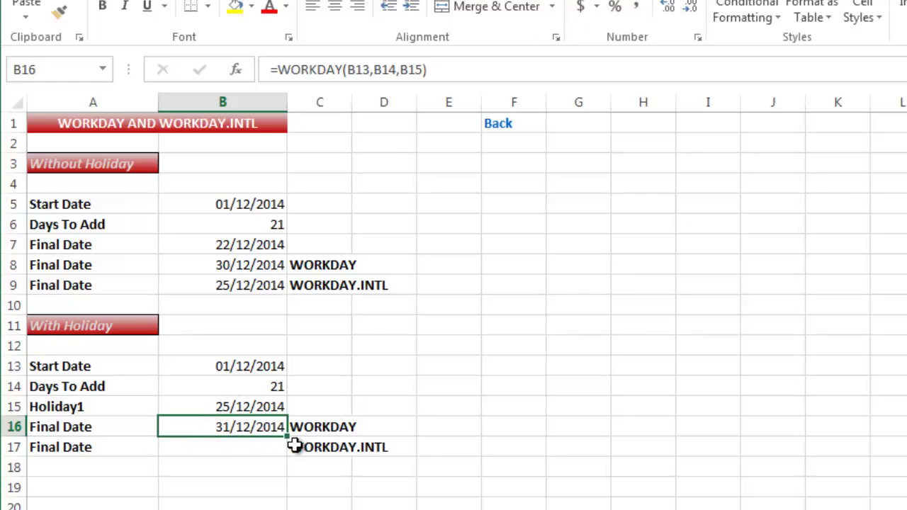
pyautogui.click(230, 452)
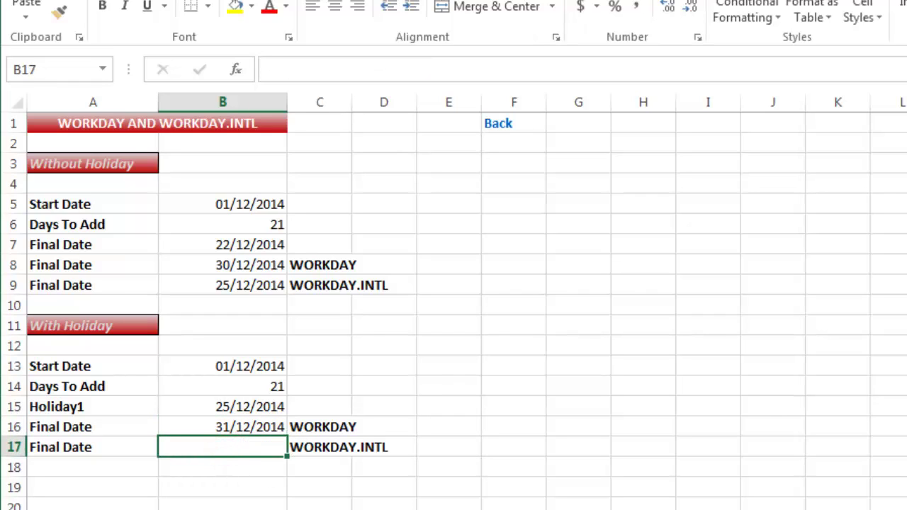
# Start a WORKDAY.INTL formula in B17 using start date B13 and days to add B14
pyautogui.write('=wo')
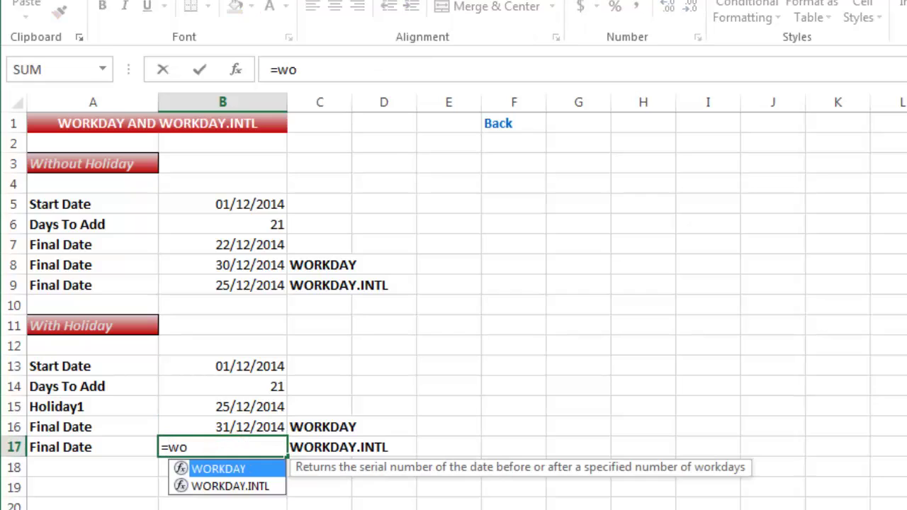
pyautogui.press('Down')
pyautogui.press('Tab')
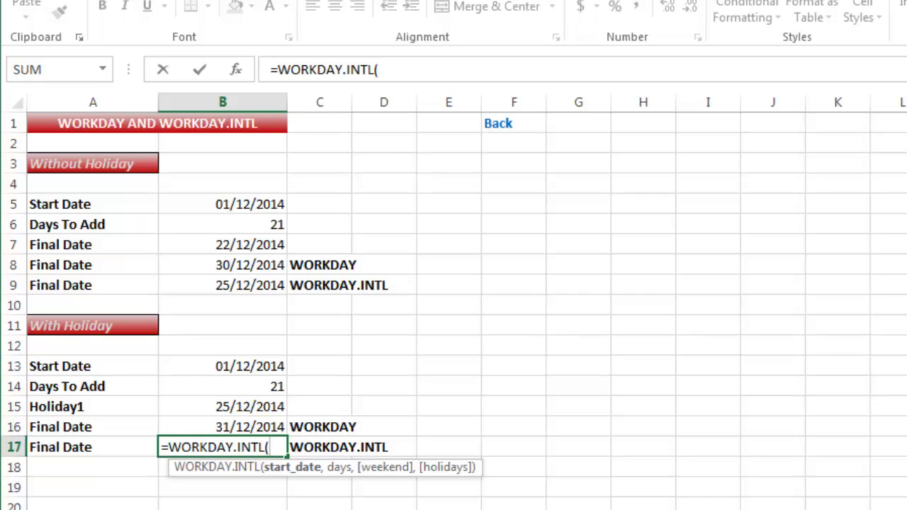
pyautogui.click(234, 366)
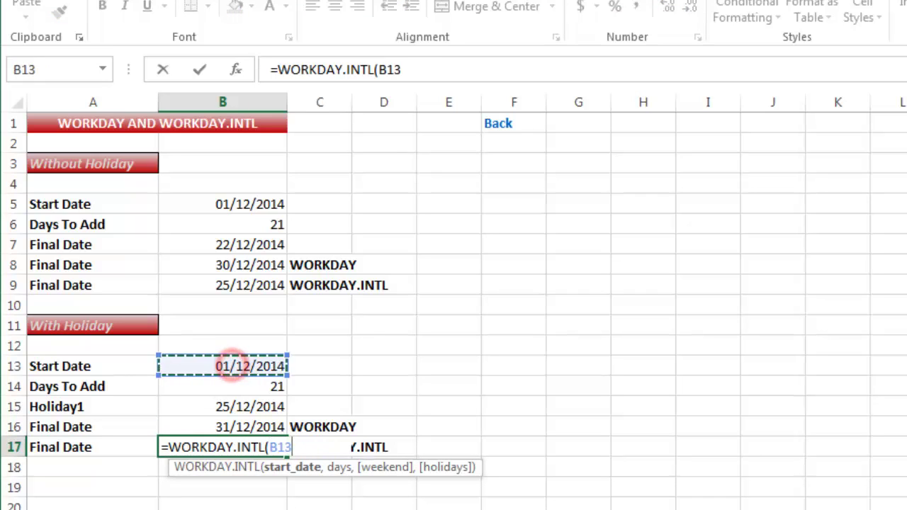
pyautogui.write(',')
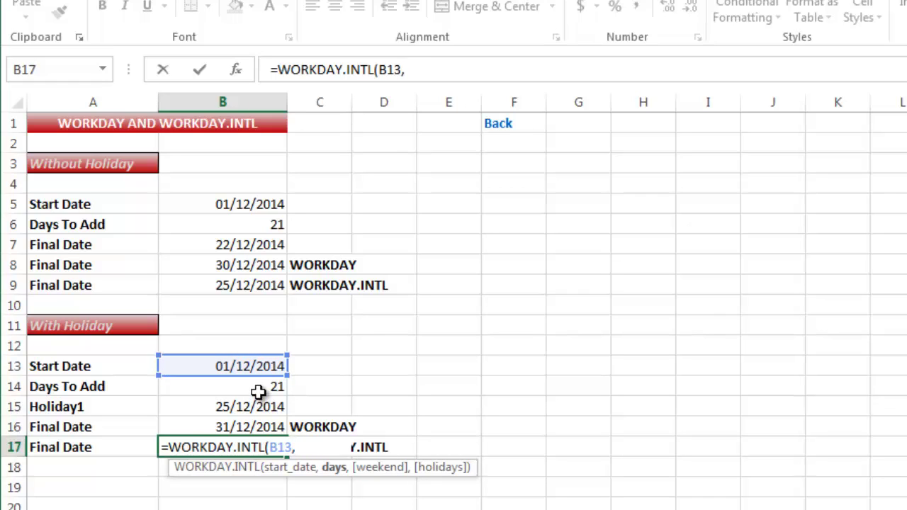
pyautogui.click(257, 391)
pyautogui.write(',')
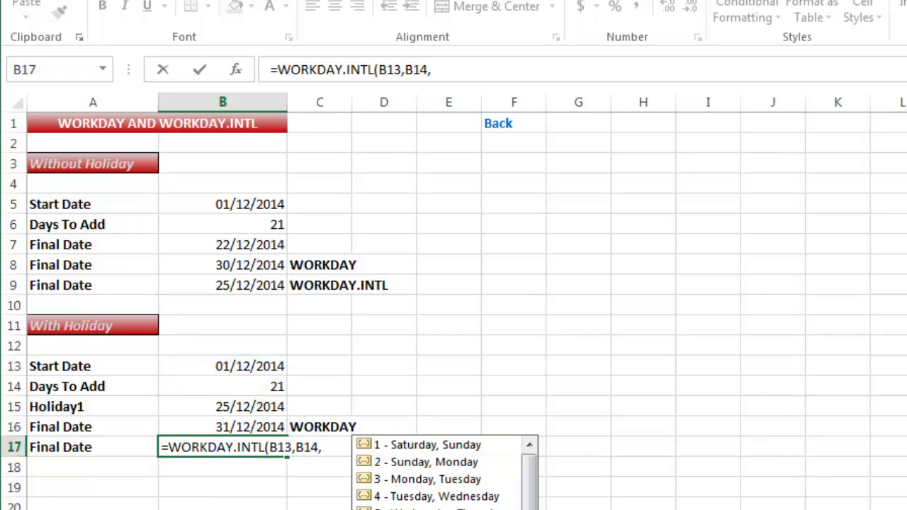
# Finish it with weekend code 11 and holiday B15, giving 26/12/2014
pyautogui.write('11')
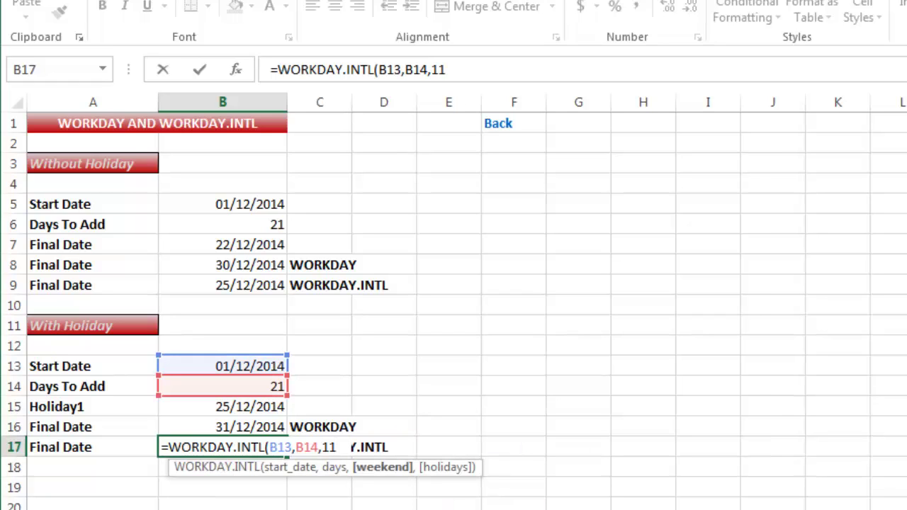
pyautogui.write(',')
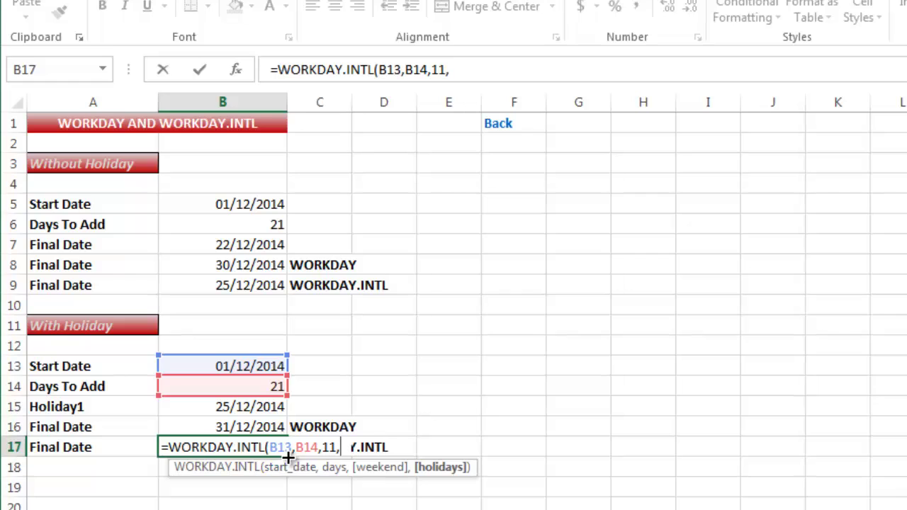
pyautogui.click(234, 407)
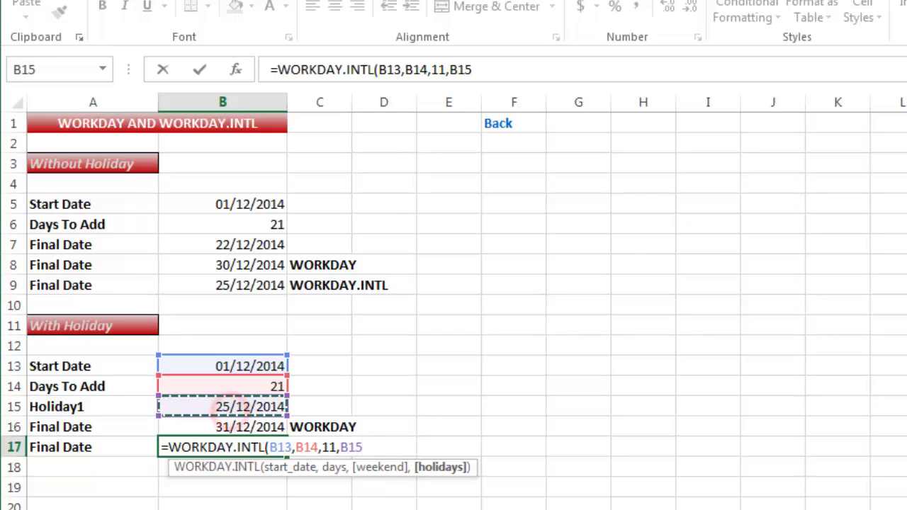
pyautogui.write(')')
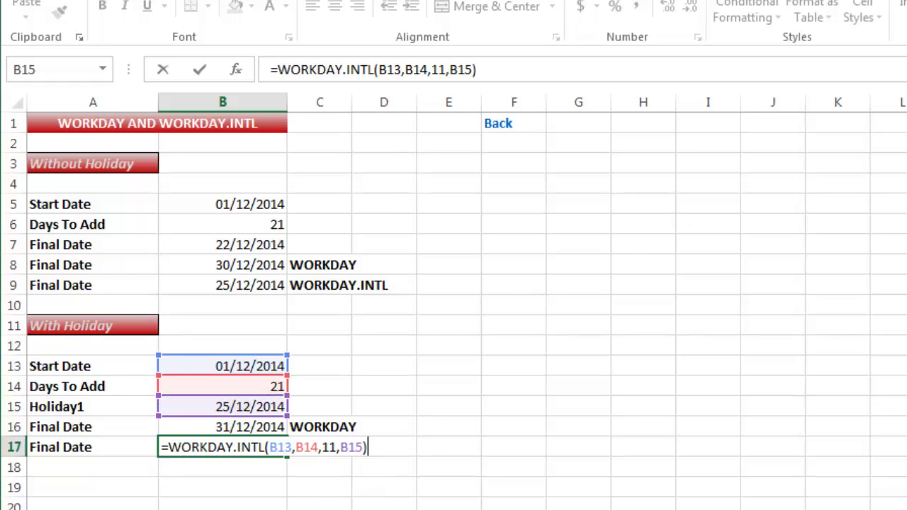
pyautogui.hotkey('ctrl', 'Return')
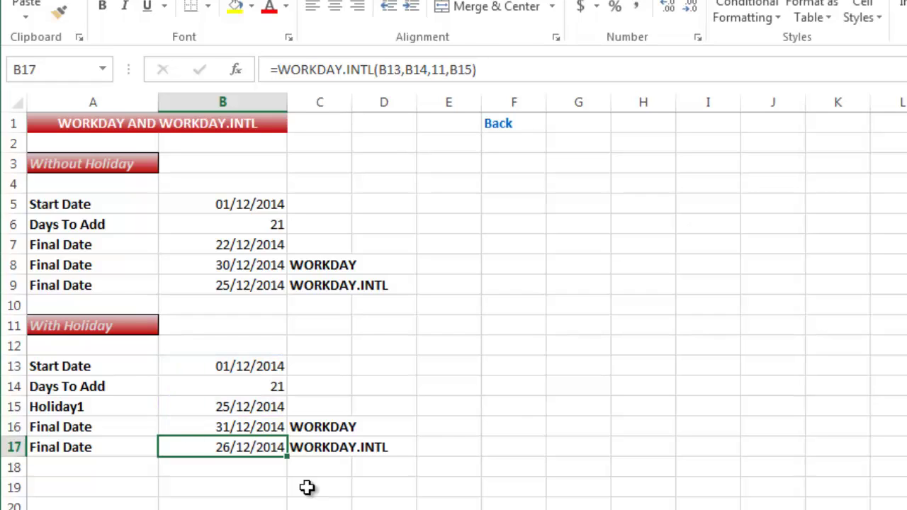
pyautogui.click(264, 451)
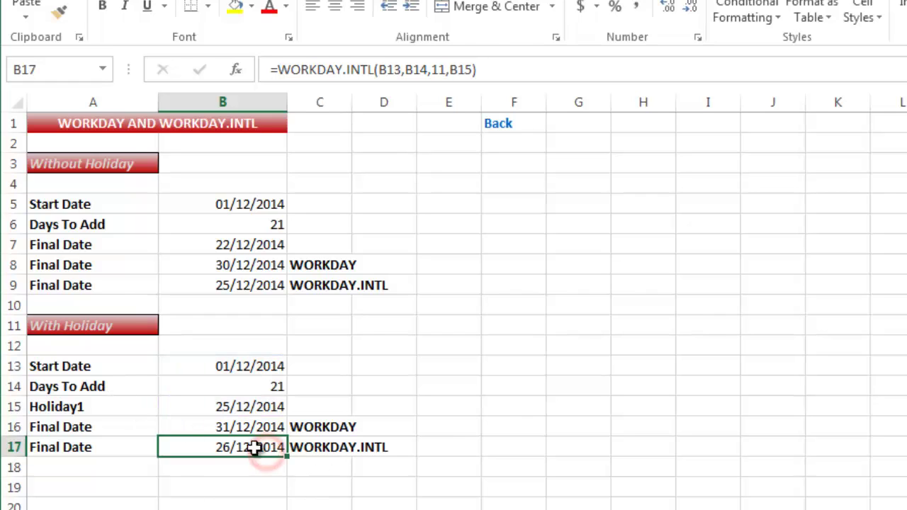
pyautogui.click(254, 268)
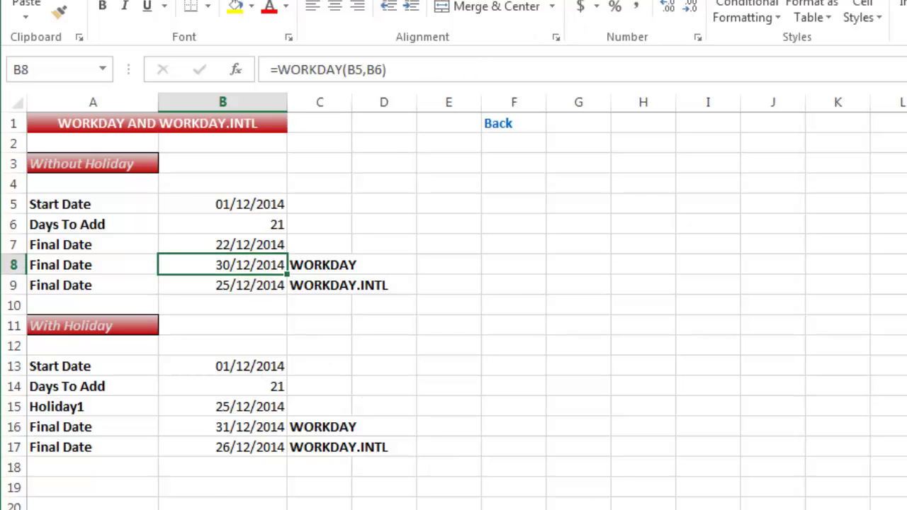
# Compare the WORKDAY sheet's B8 result and Days To Add value 21 with the NETWORKDAYS sheet's formulas
pyautogui.hotkey('ctrl', 'pagedown')
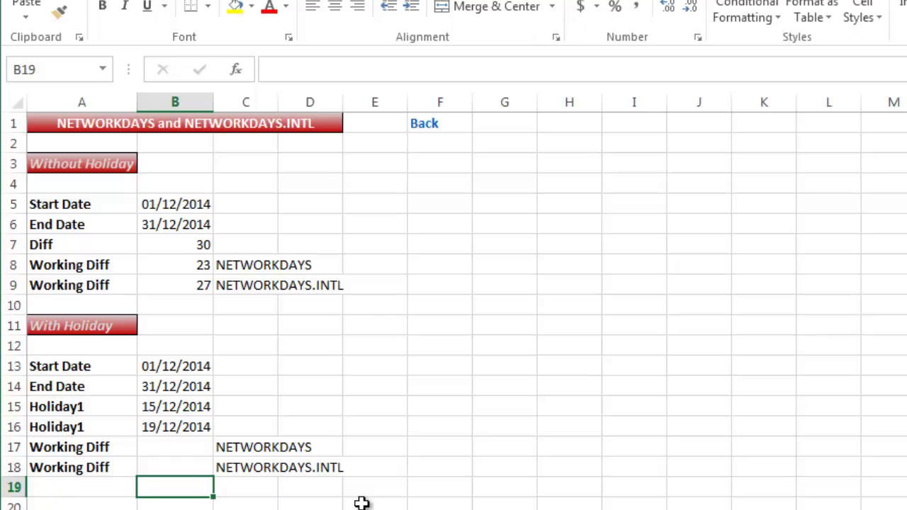
pyautogui.click(411, 271)
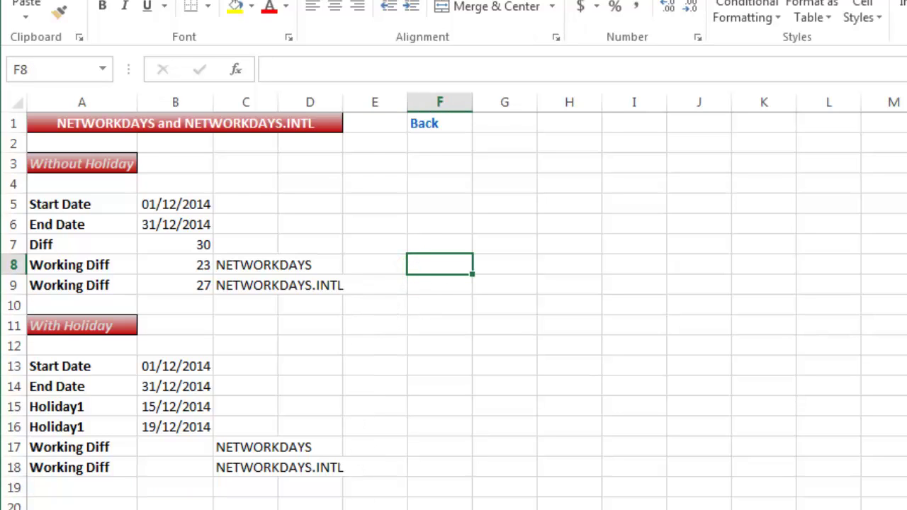
pyautogui.hotkey('ctrl', 'pageup')
pyautogui.click(335, 235)
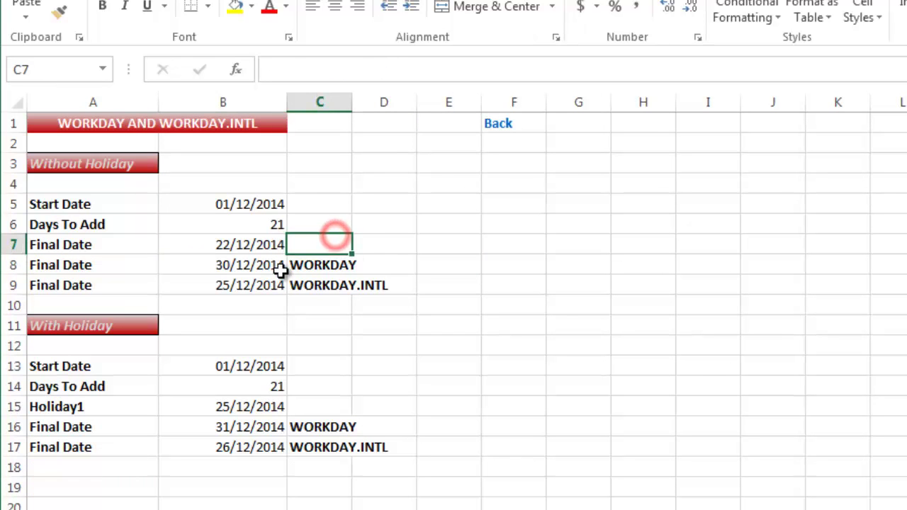
pyautogui.click(269, 269)
pyautogui.click(276, 224)
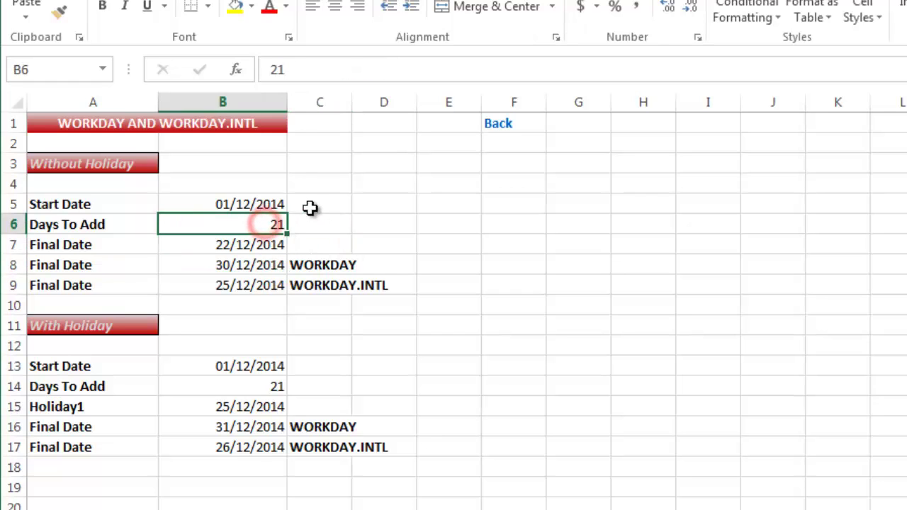
pyautogui.hotkey('ctrl', 'pagedown')
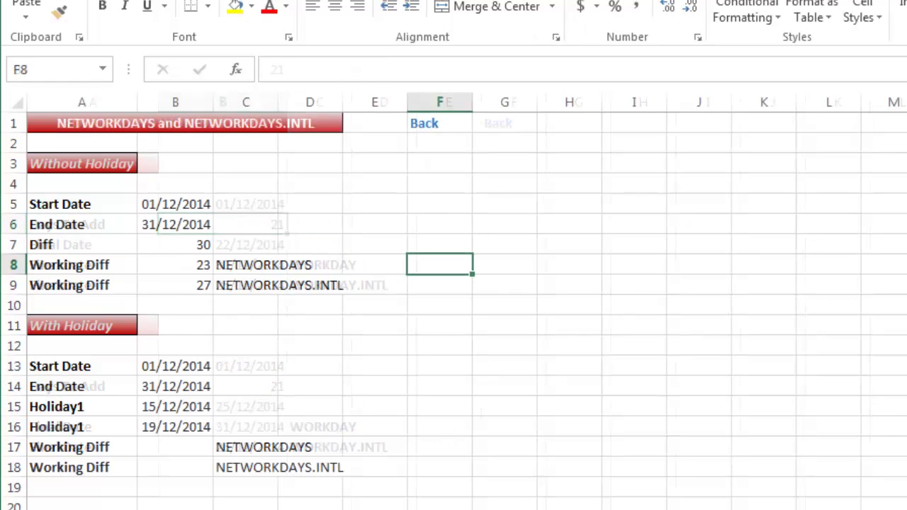
pyautogui.click(337, 332)
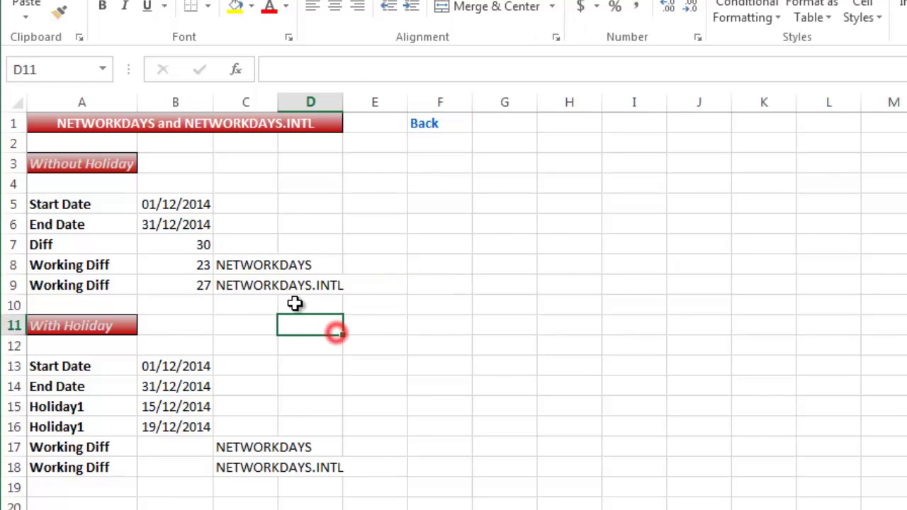
pyautogui.click(192, 266)
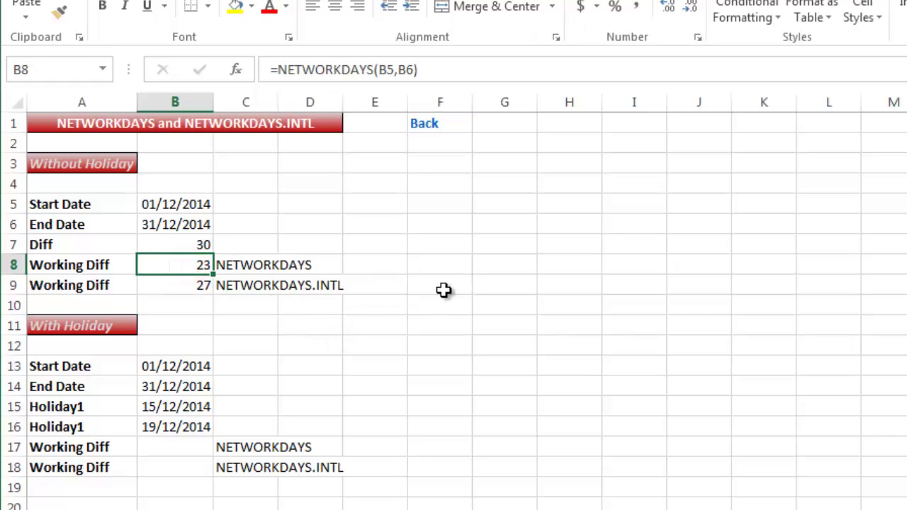
pyautogui.click(373, 245)
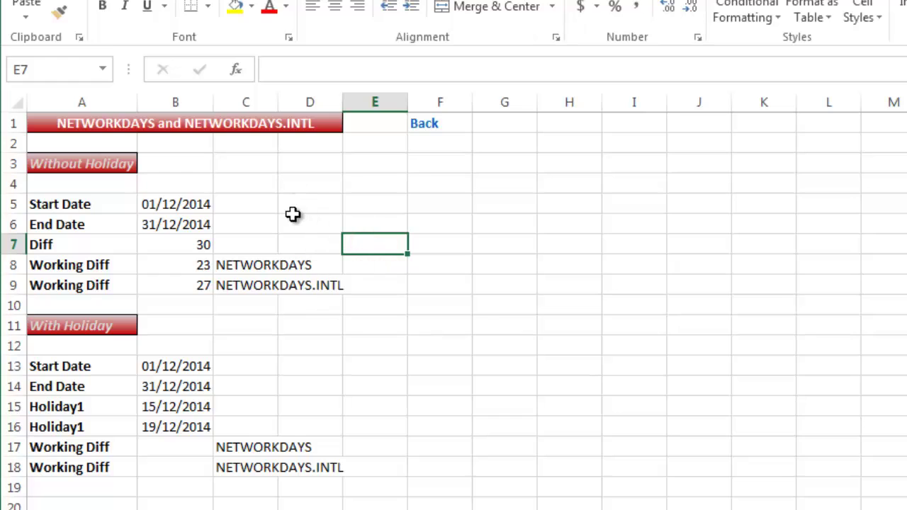
pyautogui.click(591, 236)
pyautogui.click(493, 206)
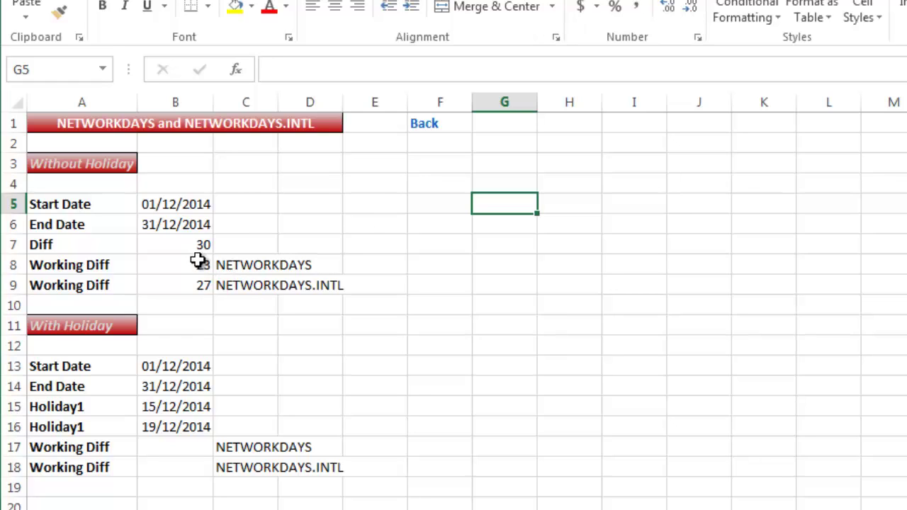
# Clear Working Diff results 23 and 27 in B8:B9, leaving B7's =B6-B5 unchanged
pyautogui.moveTo(188, 265); pyautogui.dragTo(184, 283)
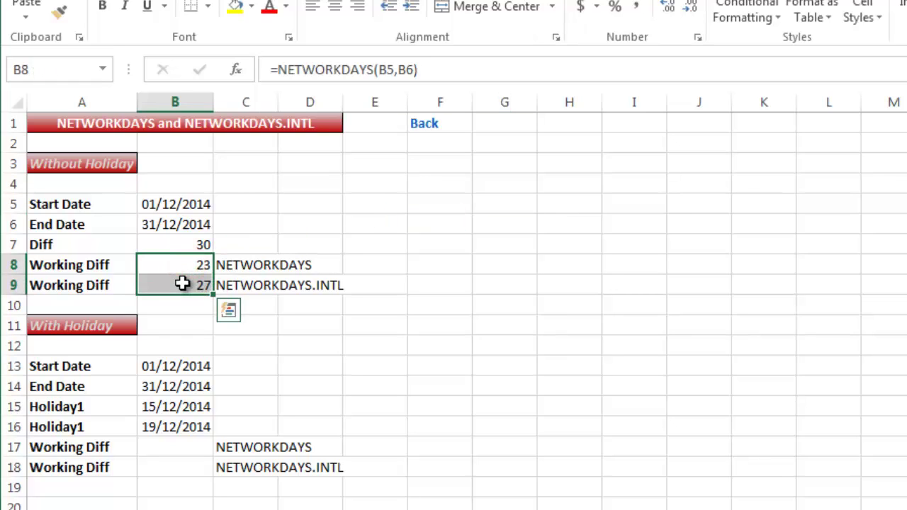
pyautogui.press('Delete')
pyautogui.press('Up')
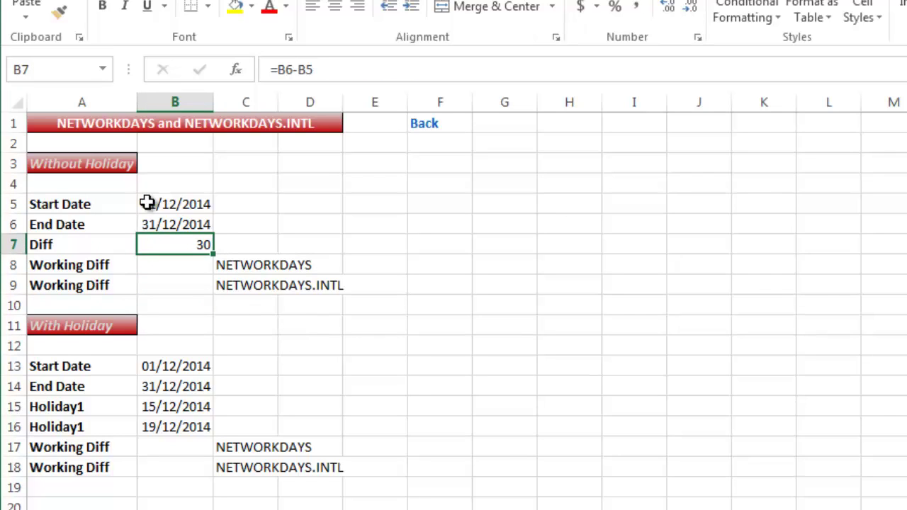
pyautogui.doubleClick(177, 245)
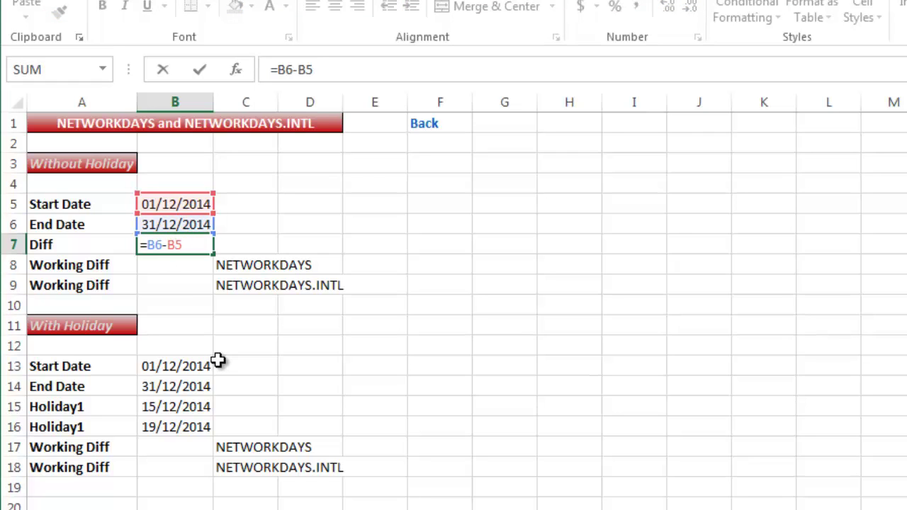
pyautogui.hotkey('ctrl', 'Return')
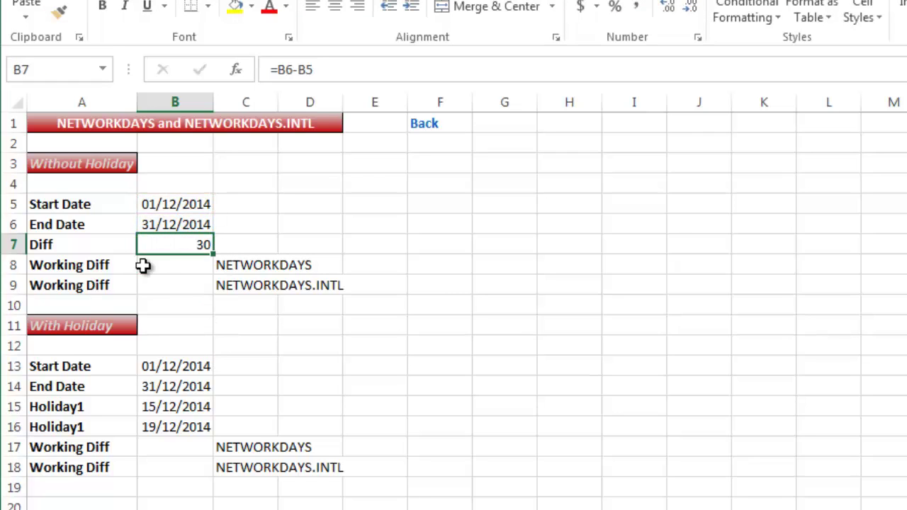
pyautogui.click(183, 263)
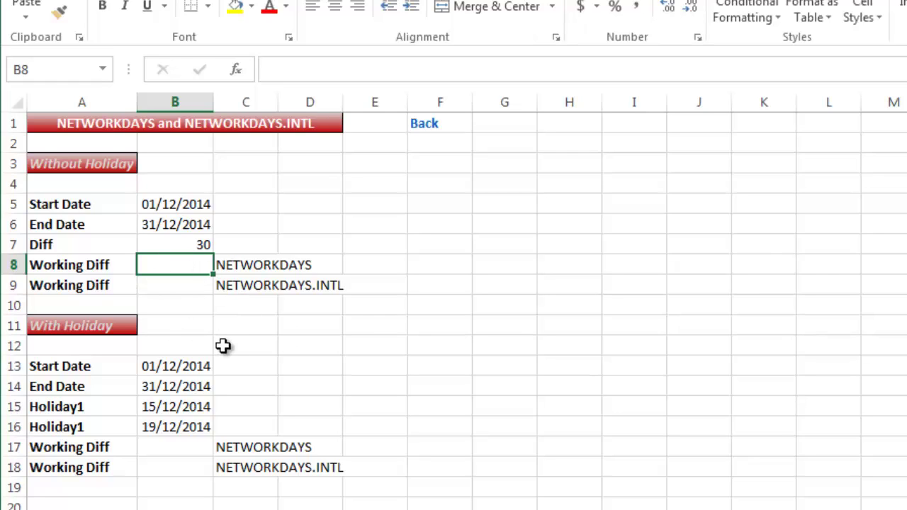
# Enter =NETWORKDAYS(B5,B6) in B8, returning 23 working days
pyautogui.click(174, 242)
pyautogui.click(182, 271)
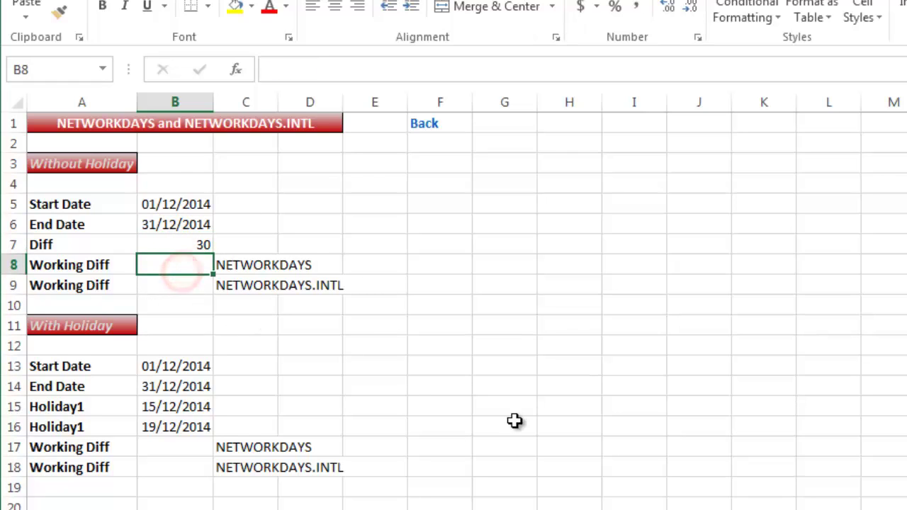
pyautogui.write('=')
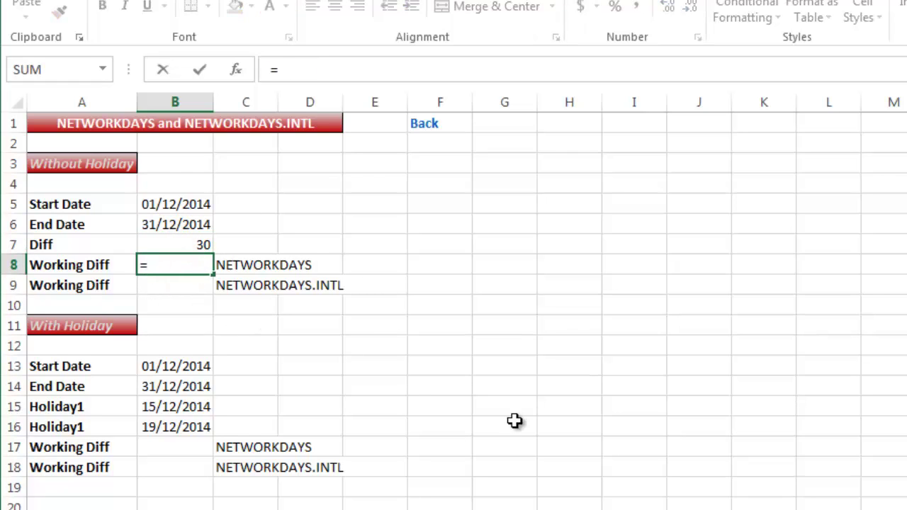
pyautogui.write('net')
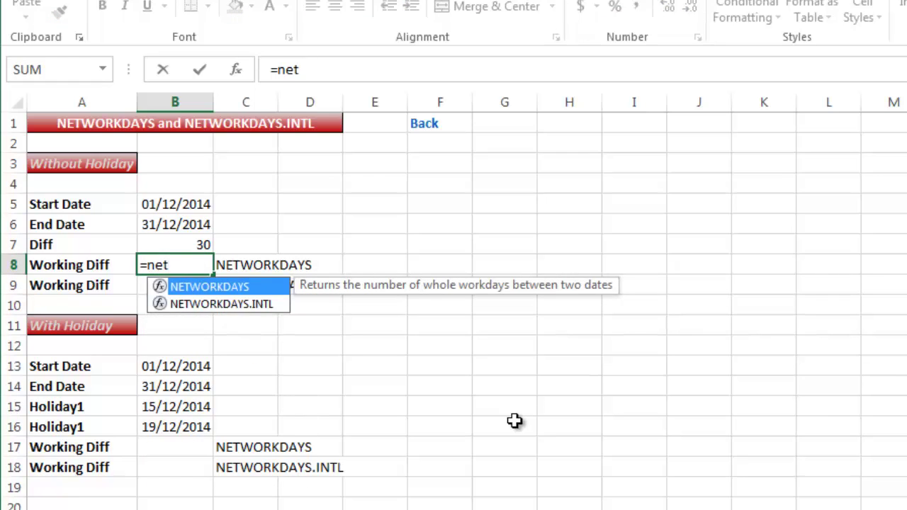
pyautogui.press('Tab')
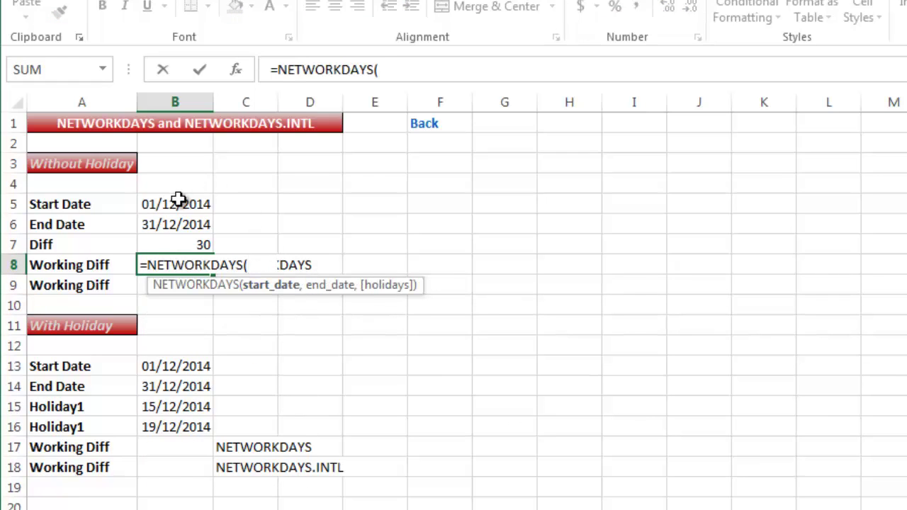
pyautogui.click(178, 204)
pyautogui.write(',')
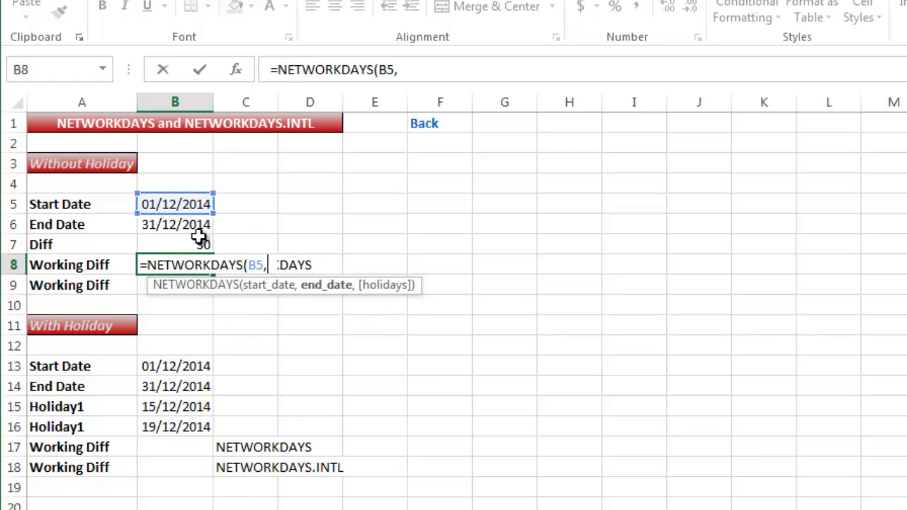
pyautogui.click(174, 225)
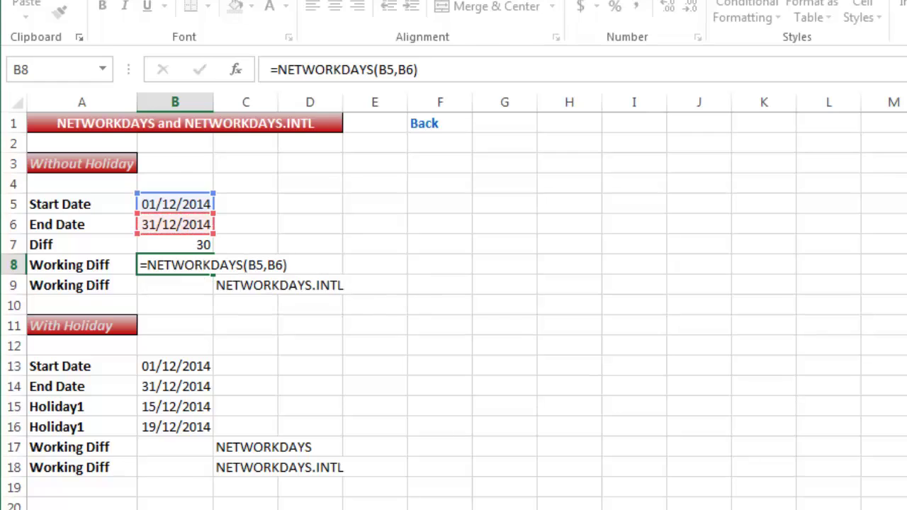
pyautogui.press('Return')
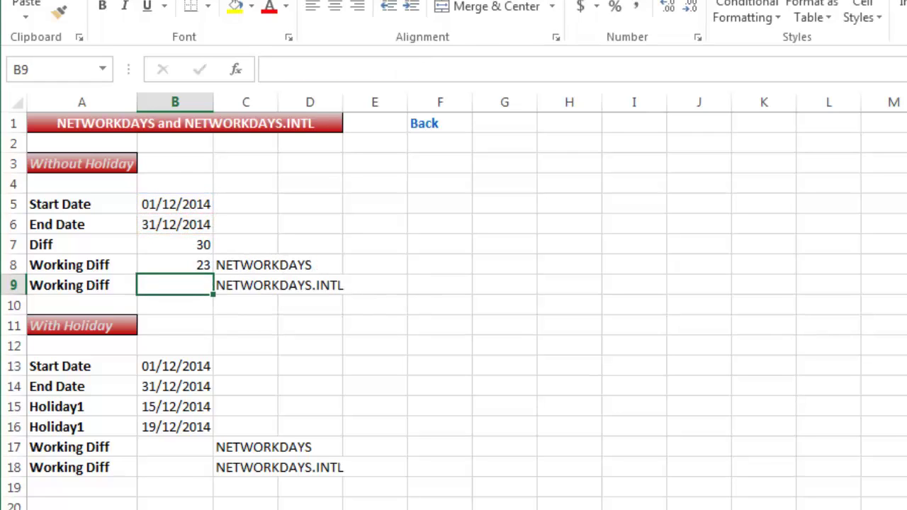
pyautogui.click(239, 265)
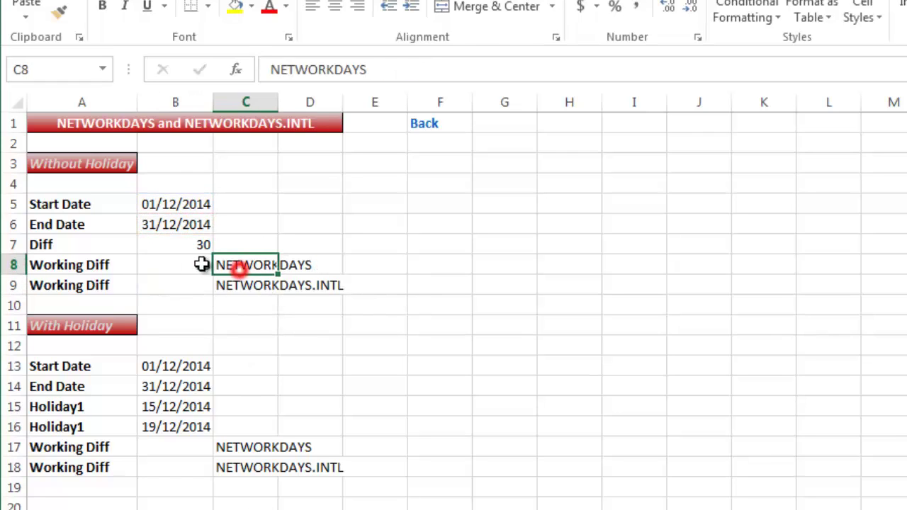
pyautogui.click(179, 263)
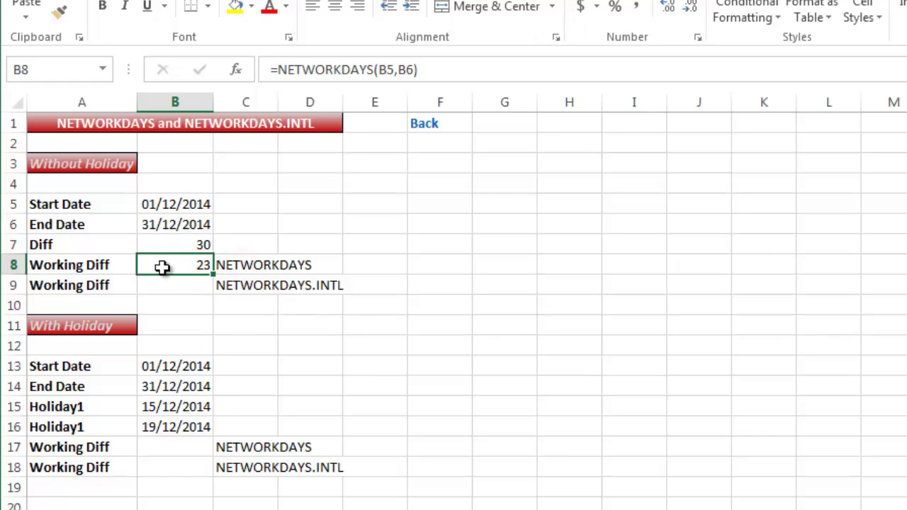
pyautogui.click(181, 283)
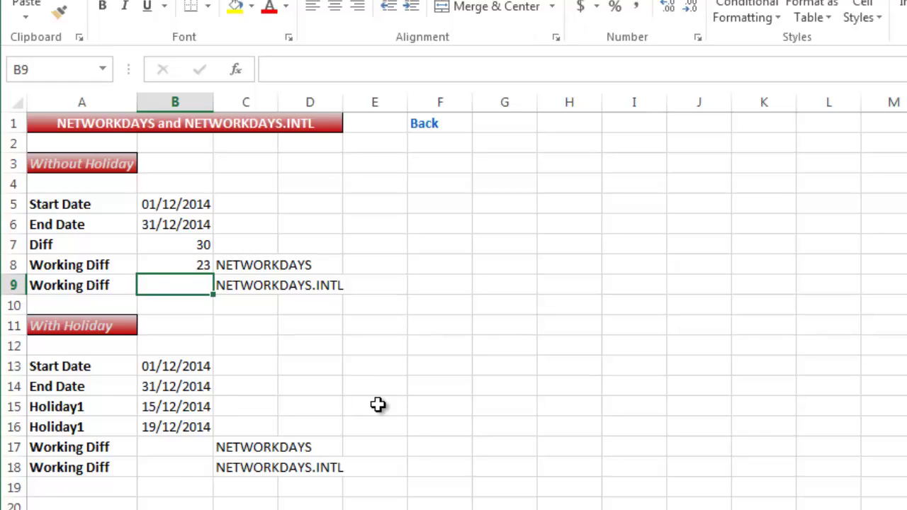
# Enter =NETWORKDAYS.INTL(B5,B6,12) in B9 with a Monday-only weekend, returning 26
pyautogui.write('=')
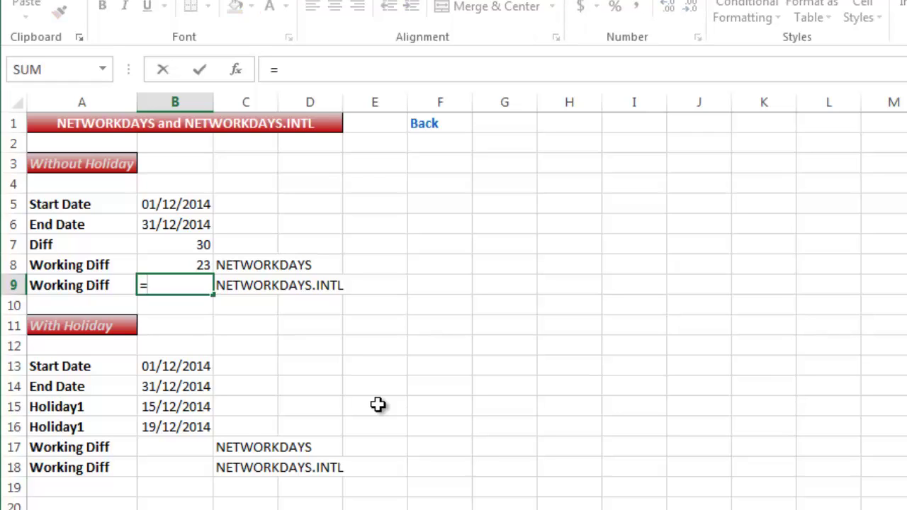
pyautogui.write('ne')
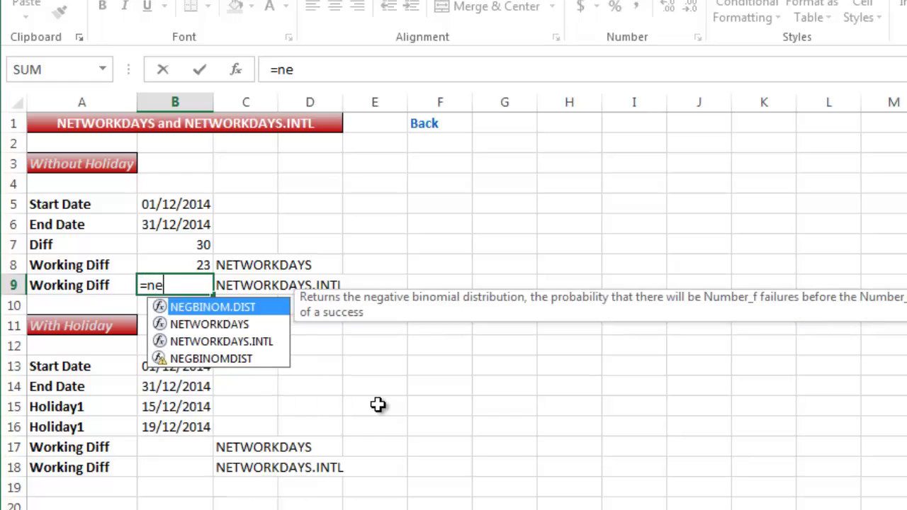
pyautogui.write('t')
pyautogui.press('Down')
pyautogui.press('Tab')
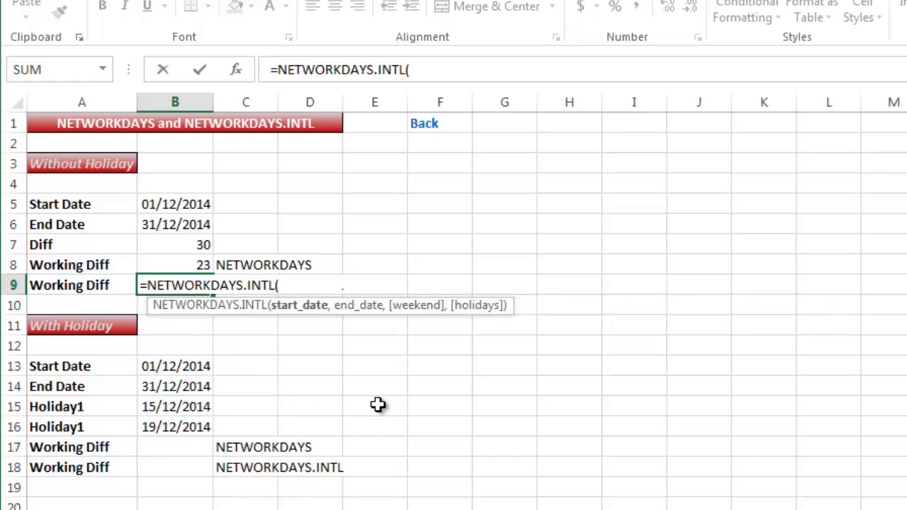
pyautogui.click(209, 207)
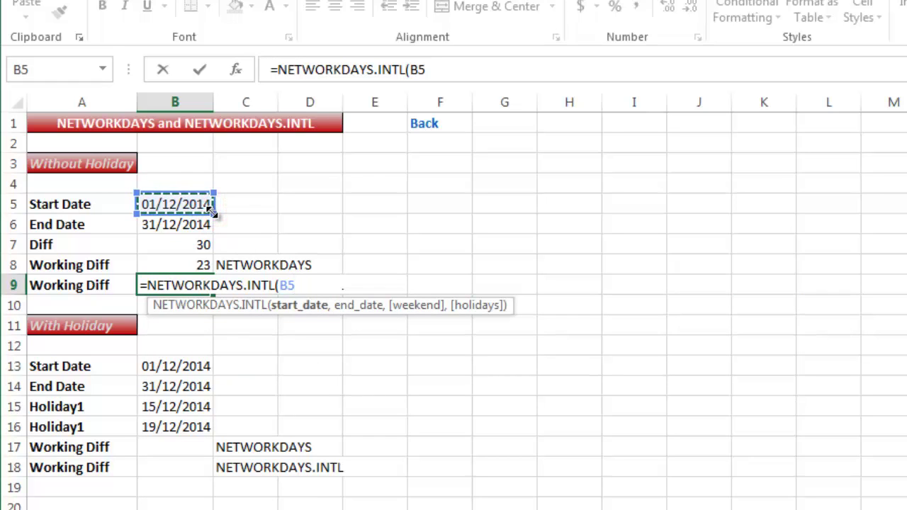
pyautogui.write(',')
pyautogui.click(177, 223)
pyautogui.write(',')
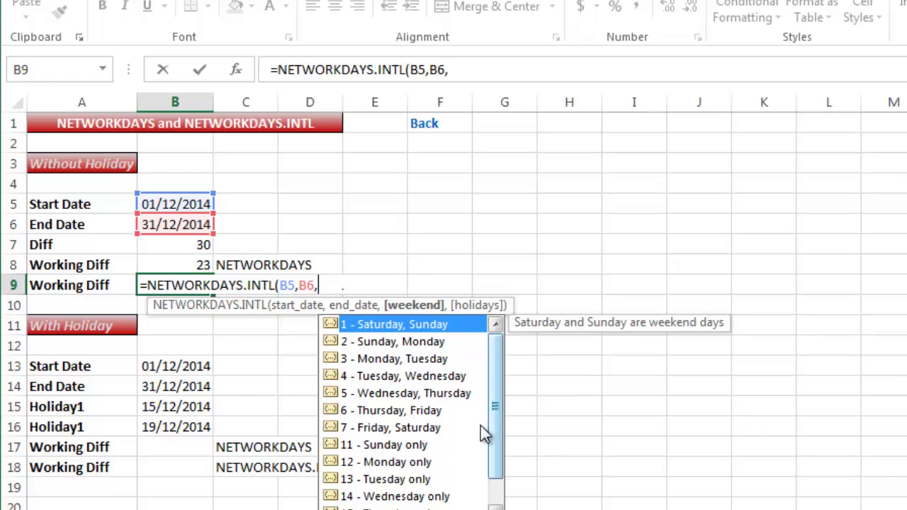
pyautogui.click(401, 464)
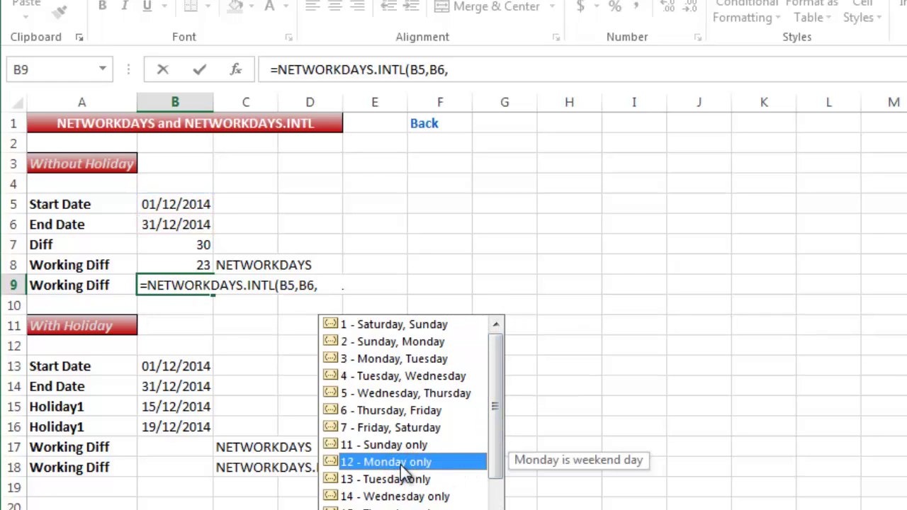
pyautogui.doubleClick(401, 464)
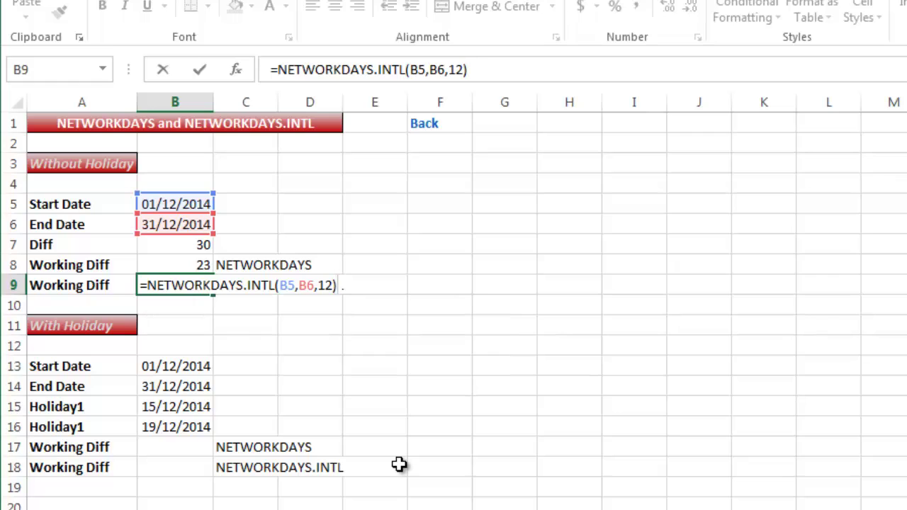
pyautogui.press('Return')
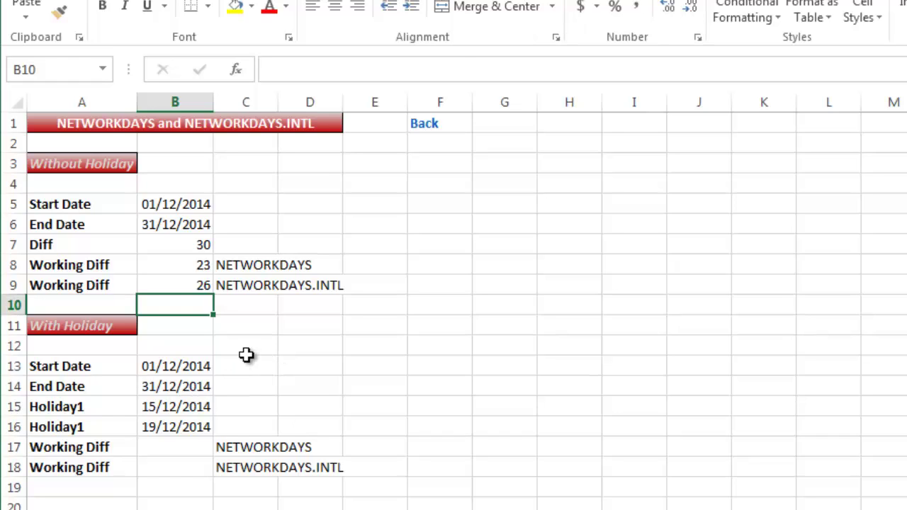
pyautogui.click(199, 284)
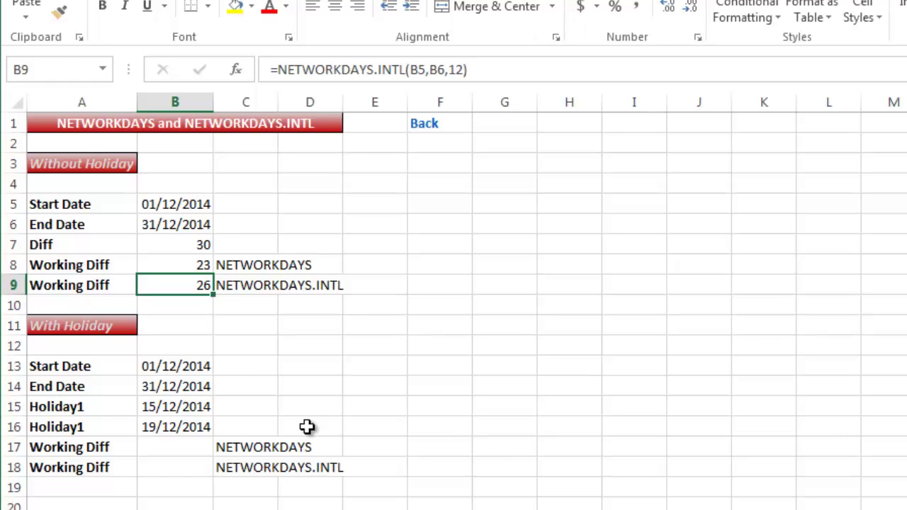
pyautogui.click(143, 225)
pyautogui.click(204, 287)
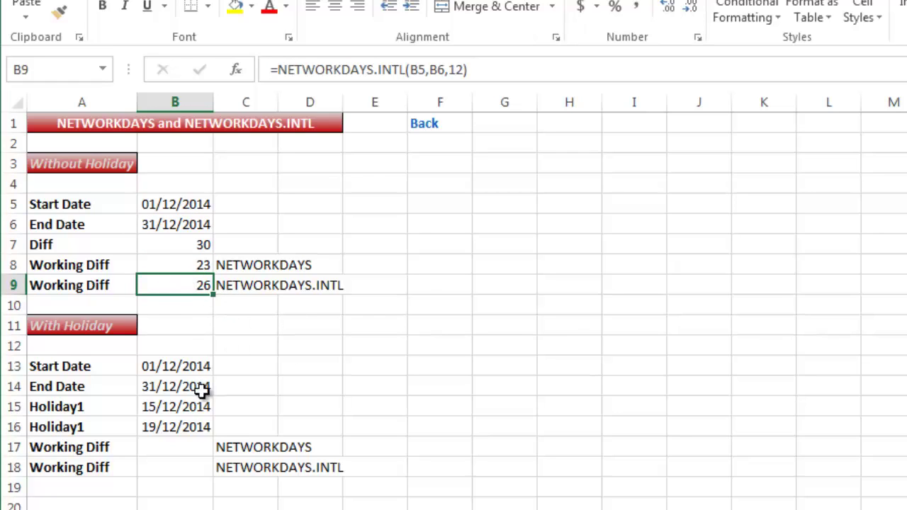
# Inspect the two holiday dates in B15:B16 before filling in B17
pyautogui.click(190, 445)
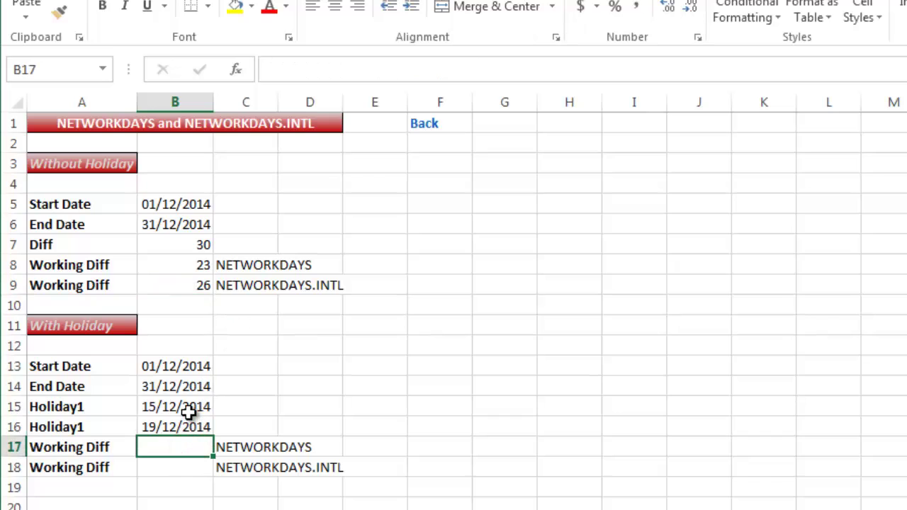
pyautogui.click(157, 450)
pyautogui.click(111, 411)
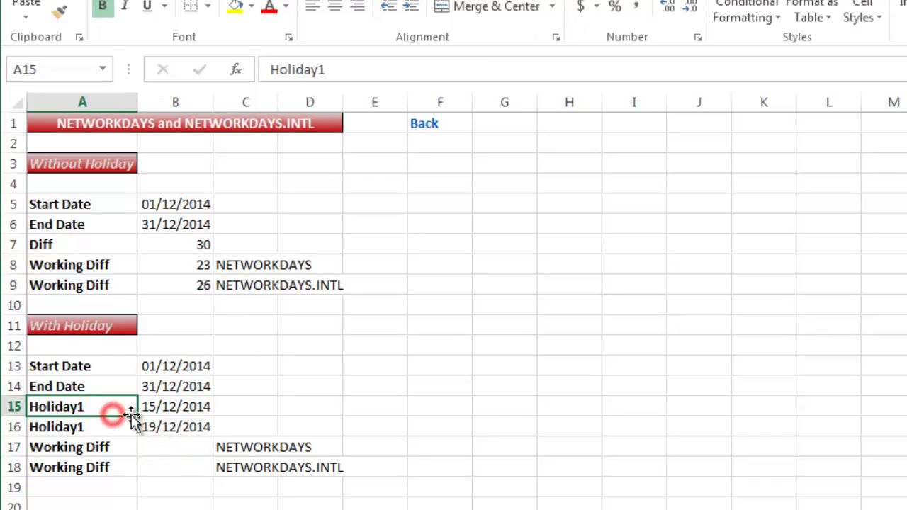
pyautogui.moveTo(173, 410); pyautogui.dragTo(182, 427)
pyautogui.click(188, 410)
pyautogui.click(178, 427)
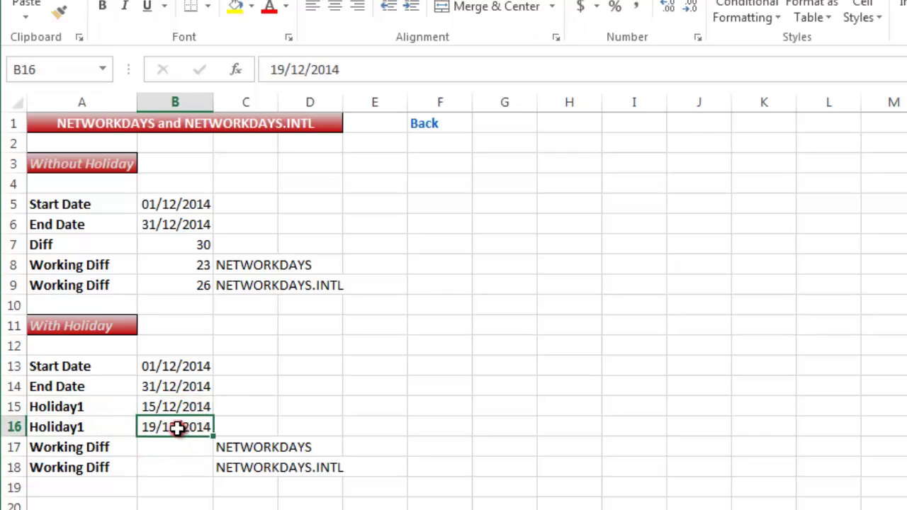
pyautogui.click(153, 452)
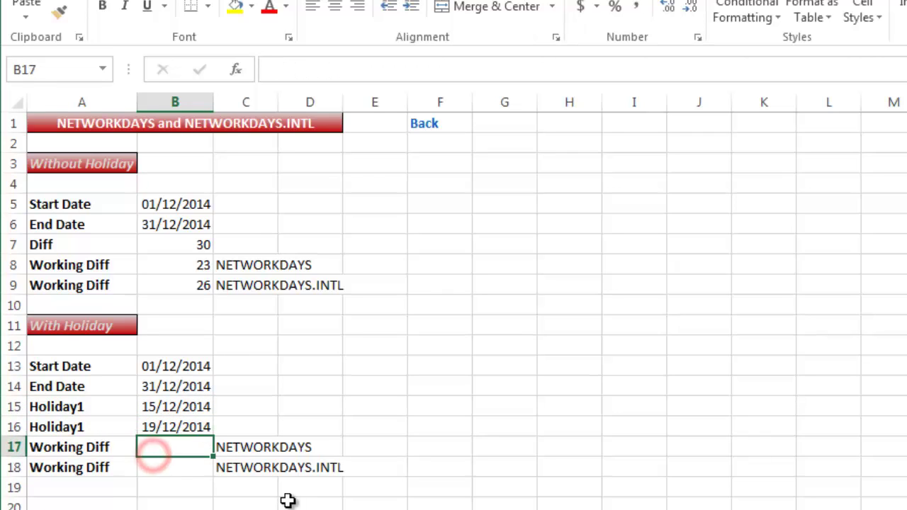
# Enter =NETWORKDAYS(B13,B14,B15:B16) in B17, returning 21
pyautogui.write('=')
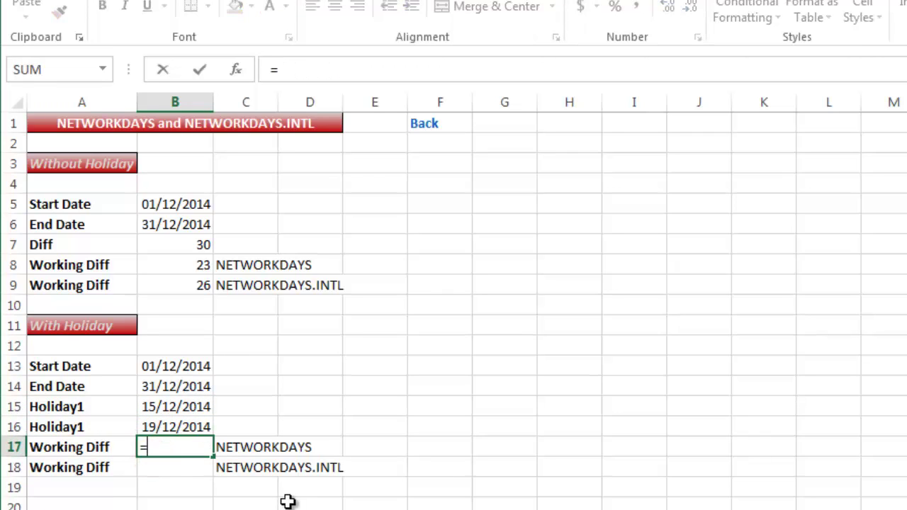
pyautogui.write('n')
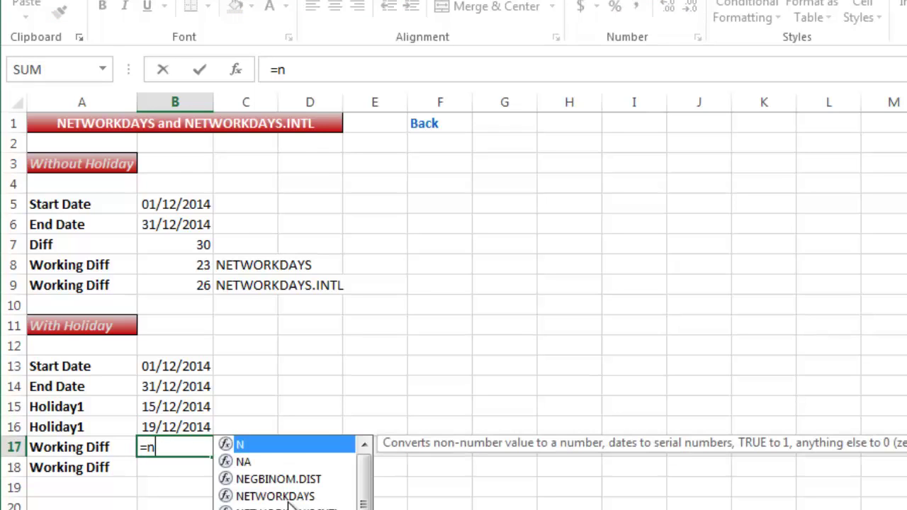
pyautogui.write('er')
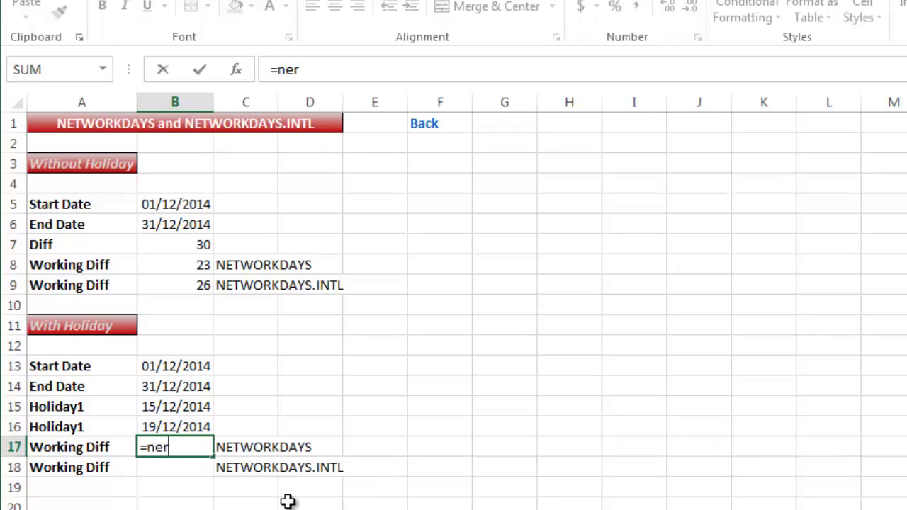
pyautogui.press('BackSpace')
pyautogui.write('t')
pyautogui.press('Tab')
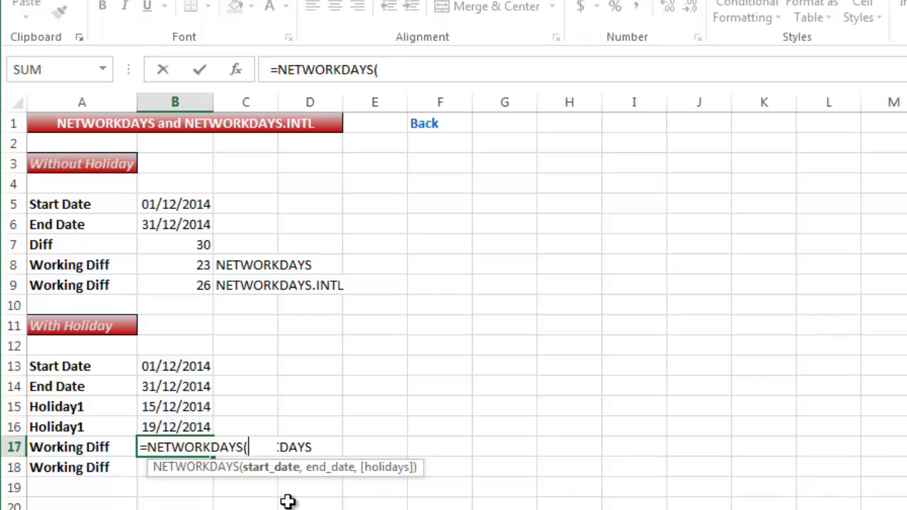
pyautogui.press('Up')
pyautogui.press('Up')
pyautogui.press('Up')
pyautogui.press('Up')
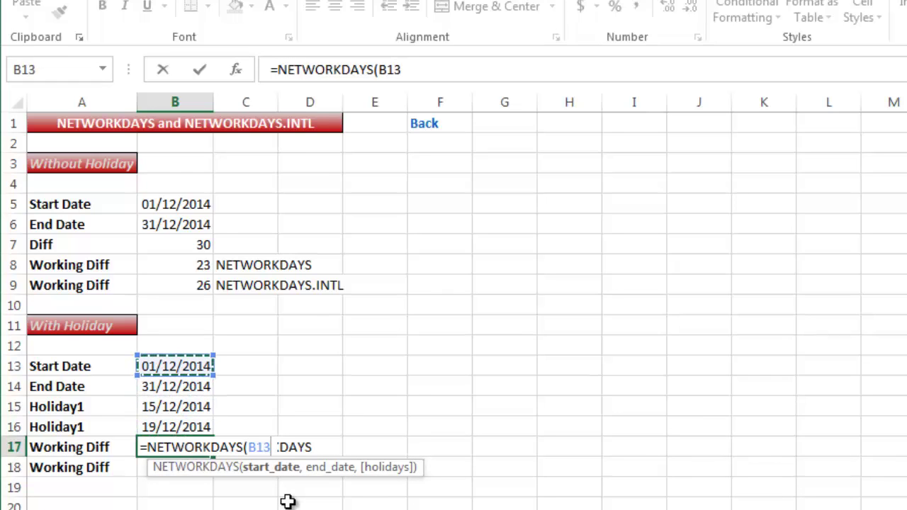
pyautogui.write(',')
pyautogui.press('Up')
pyautogui.press('Up')
pyautogui.press('Up')
pyautogui.press('Up')
pyautogui.press('Down')
pyautogui.write(',')
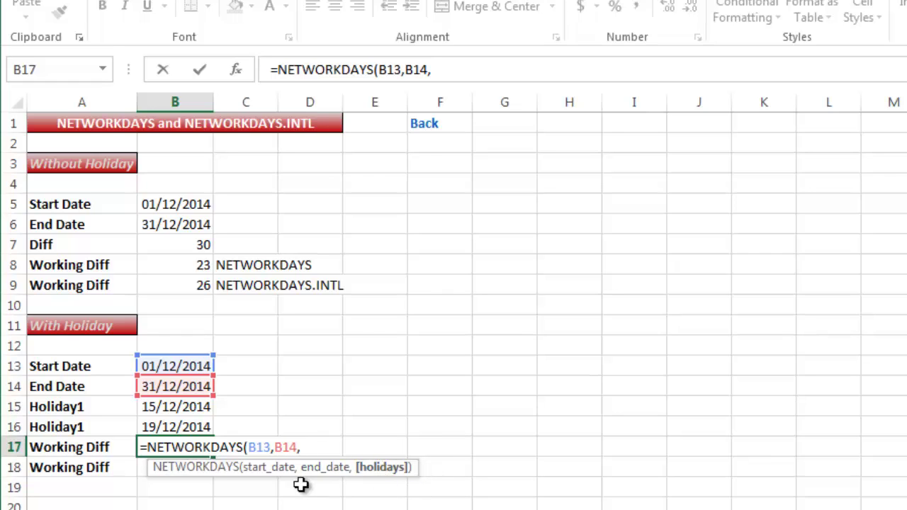
pyautogui.click(179, 409)
pyautogui.moveTo(178, 410); pyautogui.dragTo(179, 425)
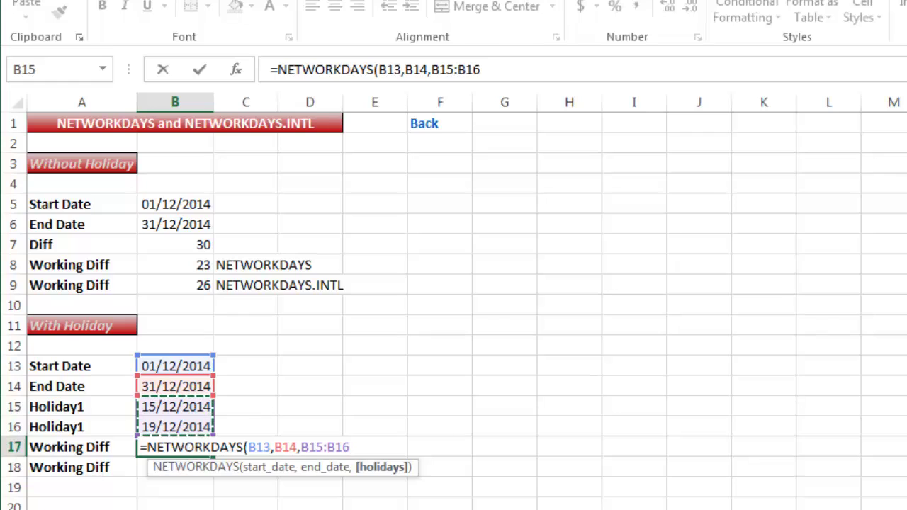
pyautogui.write(')')
pyautogui.press('Return')
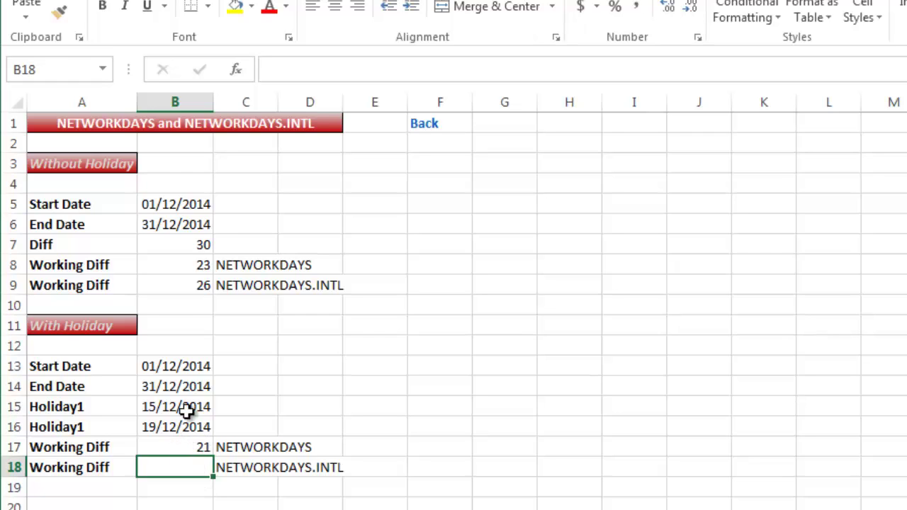
# Review B8, the holiday dates B15:B16 and the finished B17 formula
pyautogui.click(189, 266)
pyautogui.click(181, 412)
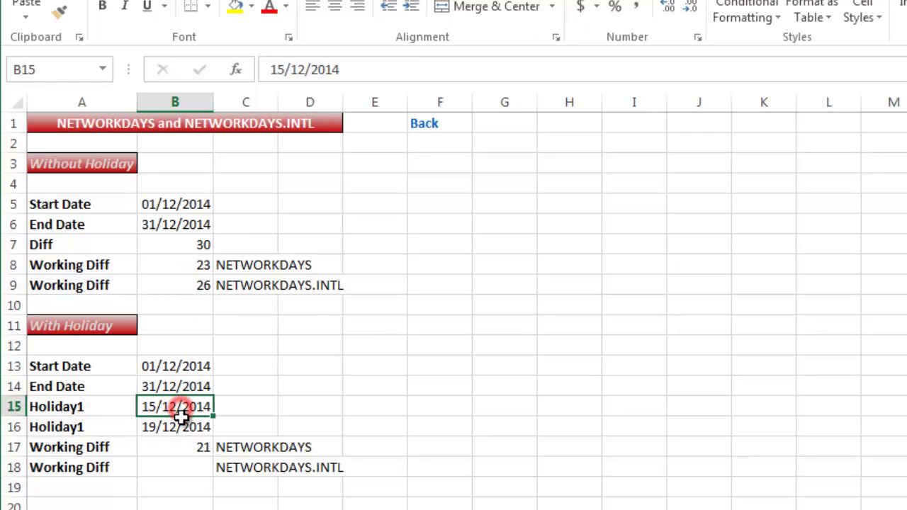
pyautogui.moveTo(182, 414); pyautogui.dragTo(182, 425)
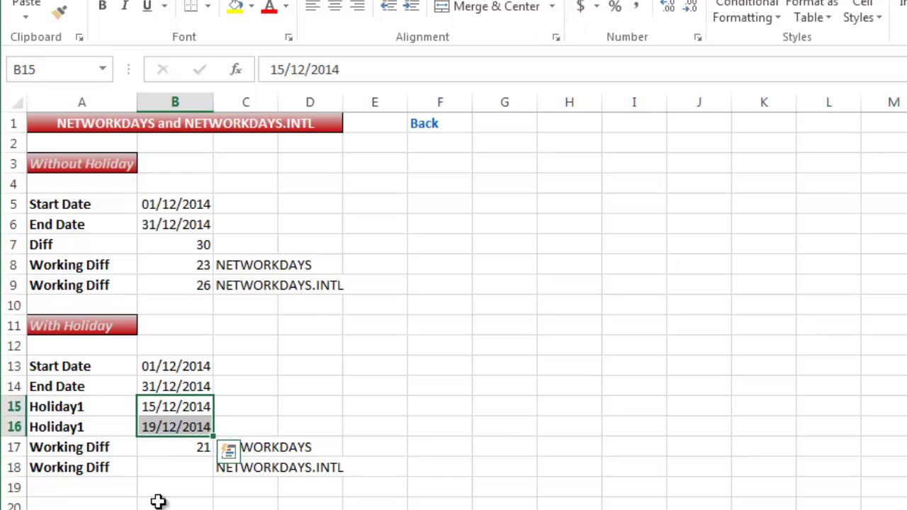
pyautogui.click(178, 452)
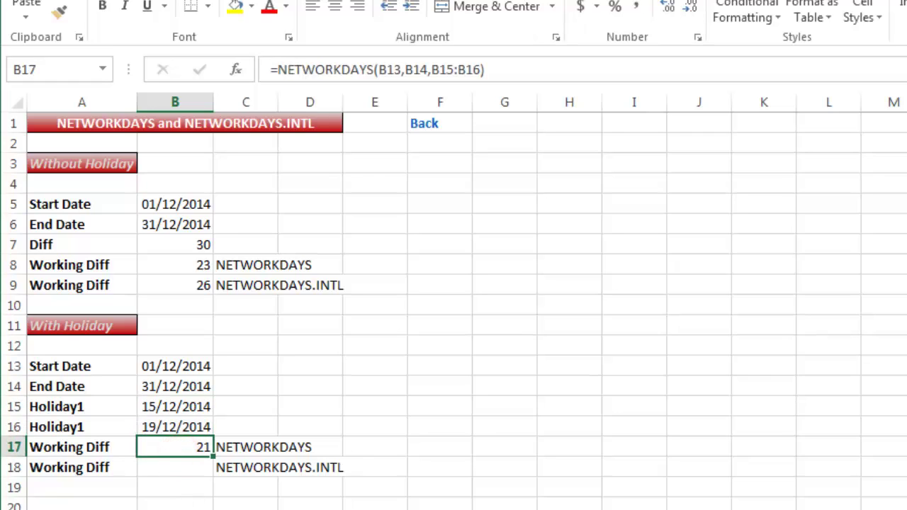
pyautogui.click(177, 451)
pyautogui.click(173, 466)
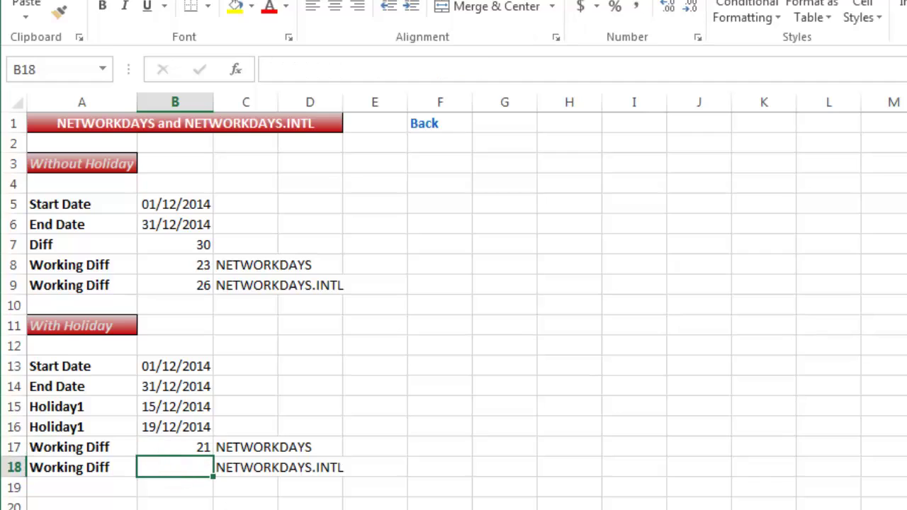
# Enter =NETWORKDAYS.INTL(B13,B14,12,B15:B16) in B18, returning 25
pyautogui.write('=')
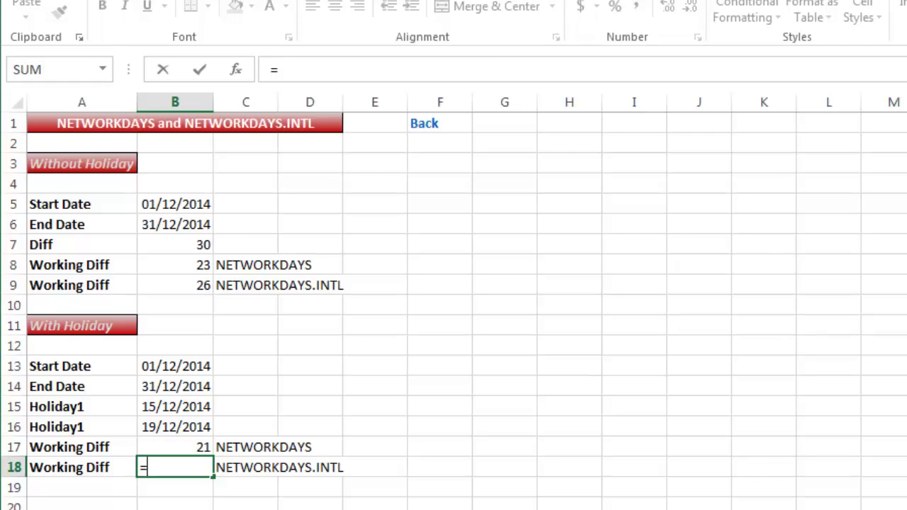
pyautogui.write('netw')
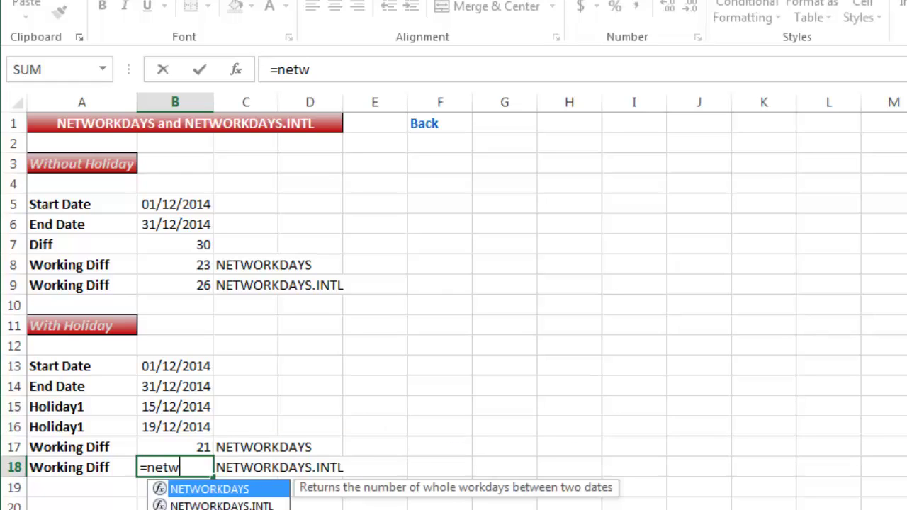
pyautogui.press('Down')
pyautogui.press('Tab')
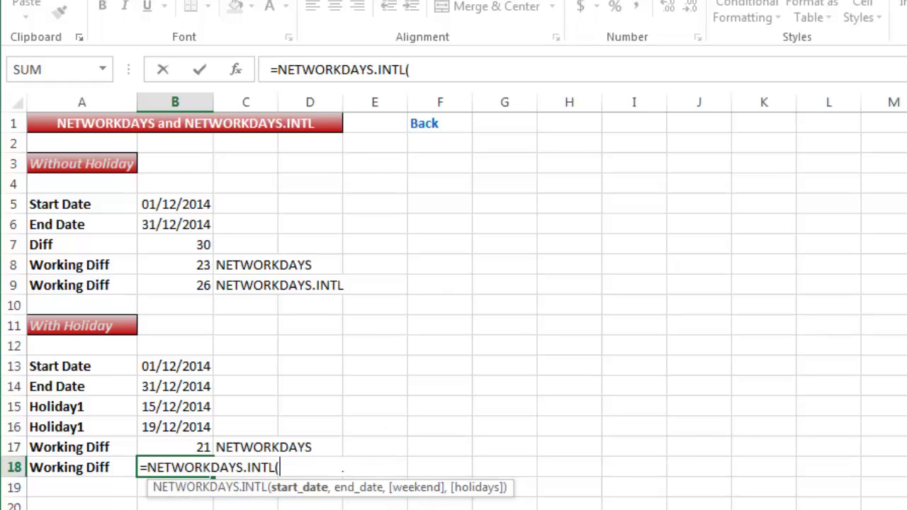
pyautogui.press('Up')
pyautogui.press('Up')
pyautogui.press('Up')
pyautogui.press('Up')
pyautogui.press('Up')
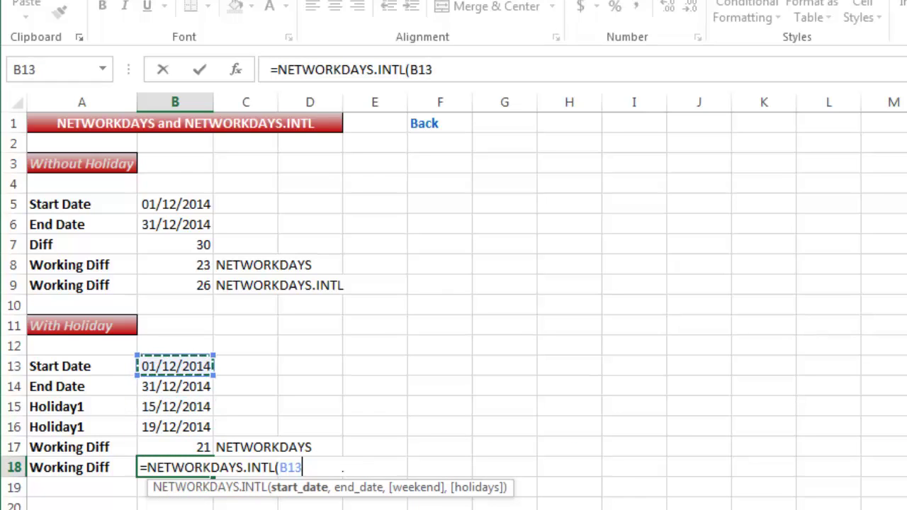
pyautogui.write(',')
pyautogui.press('Up')
pyautogui.press('Up')
pyautogui.press('Up')
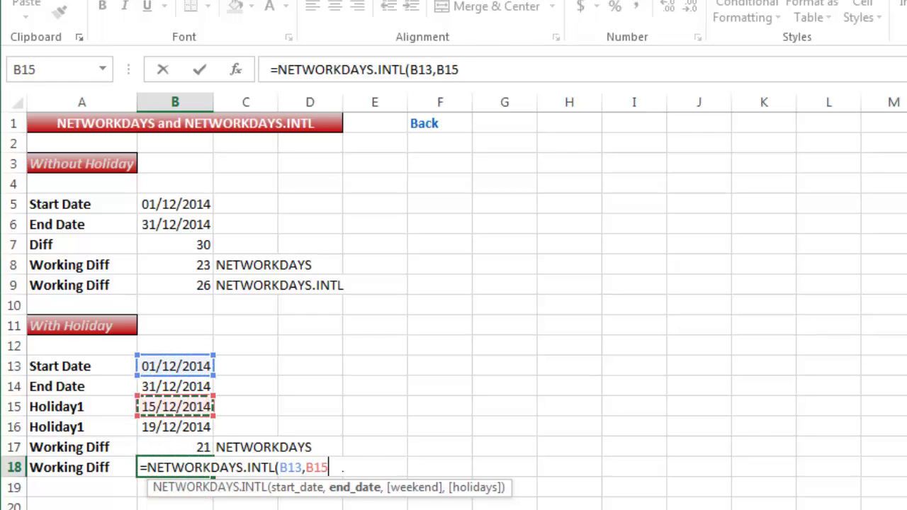
pyautogui.press('Up')
pyautogui.write(',')
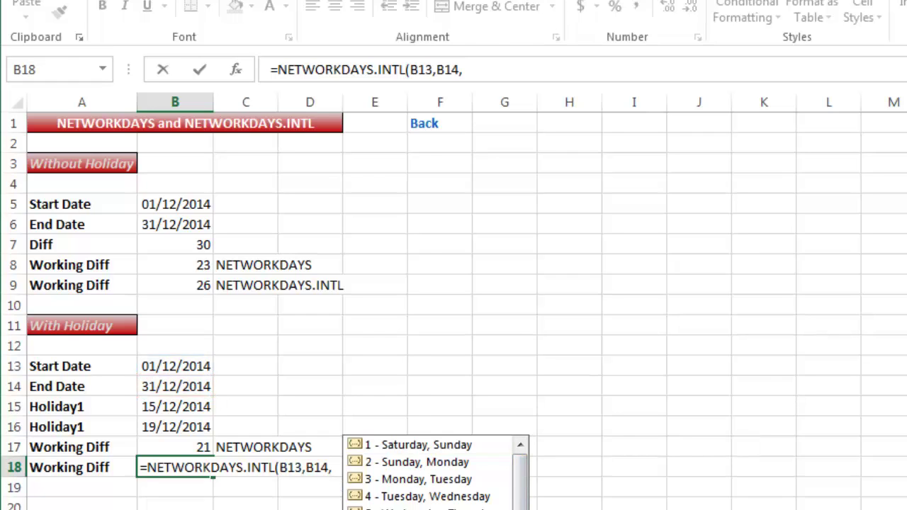
pyautogui.write('12')
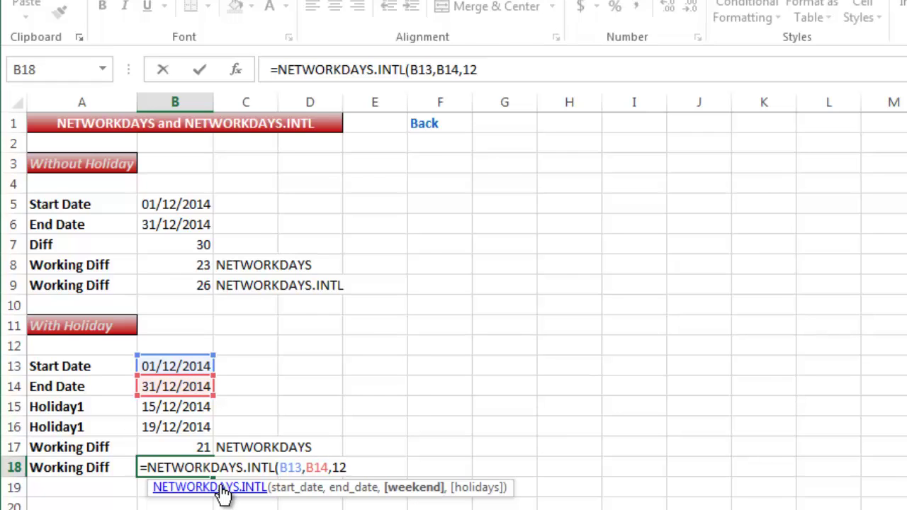
pyautogui.write(',')
pyautogui.moveTo(162, 404); pyautogui.dragTo(161, 423)
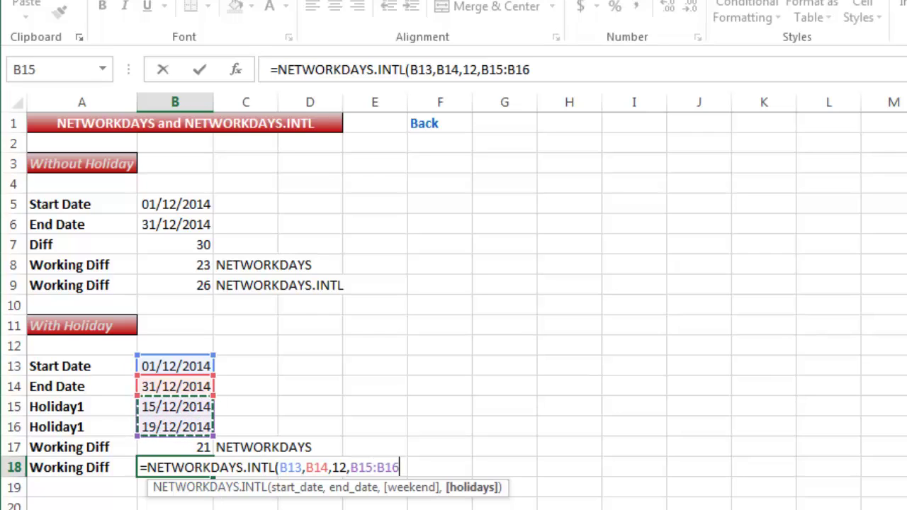
pyautogui.write(')')
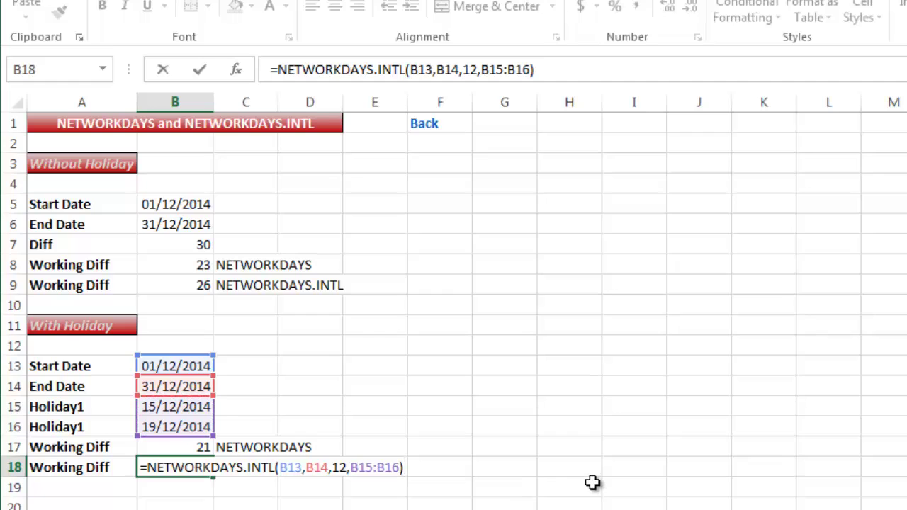
pyautogui.press('Return')
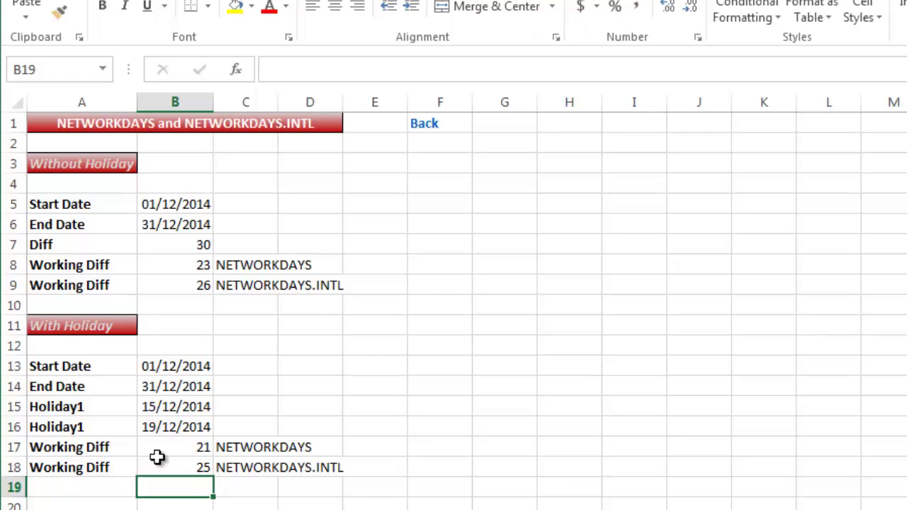
pyautogui.moveTo(190, 447); pyautogui.dragTo(194, 464)
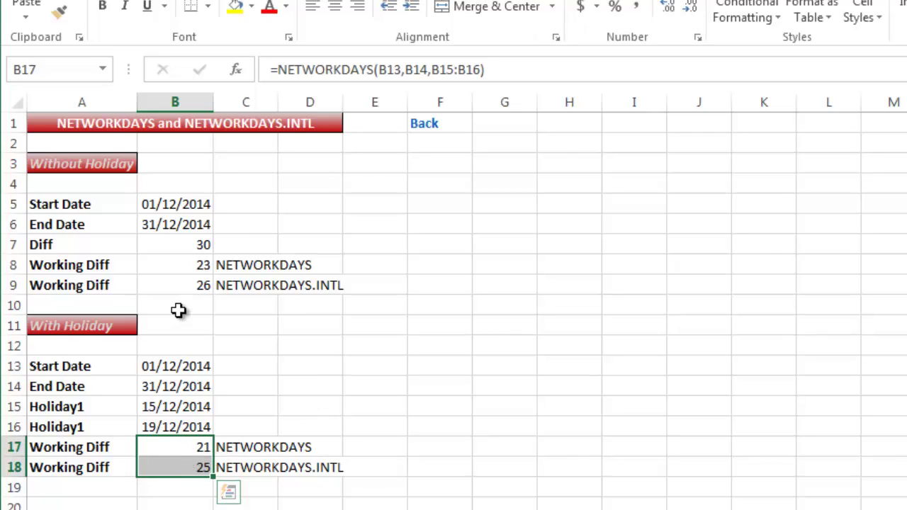
pyautogui.click(198, 469)
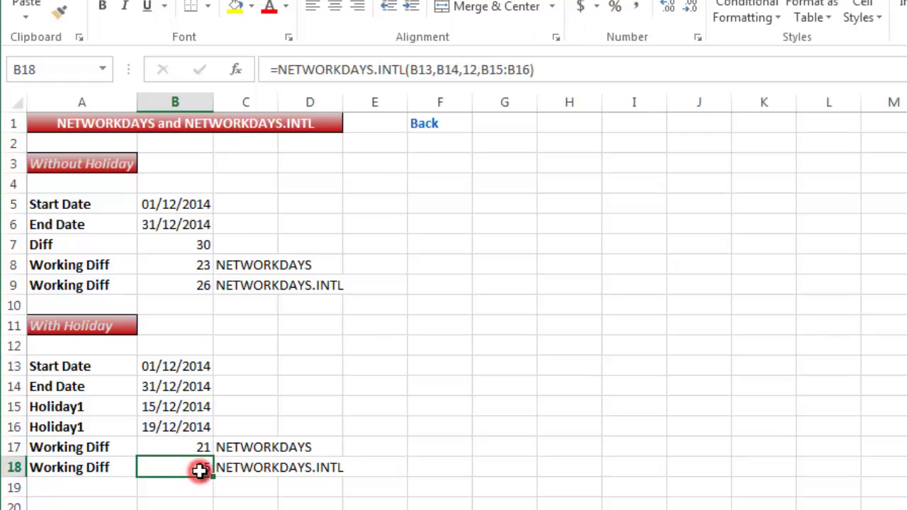
pyautogui.moveTo(179, 408); pyautogui.dragTo(178, 426)
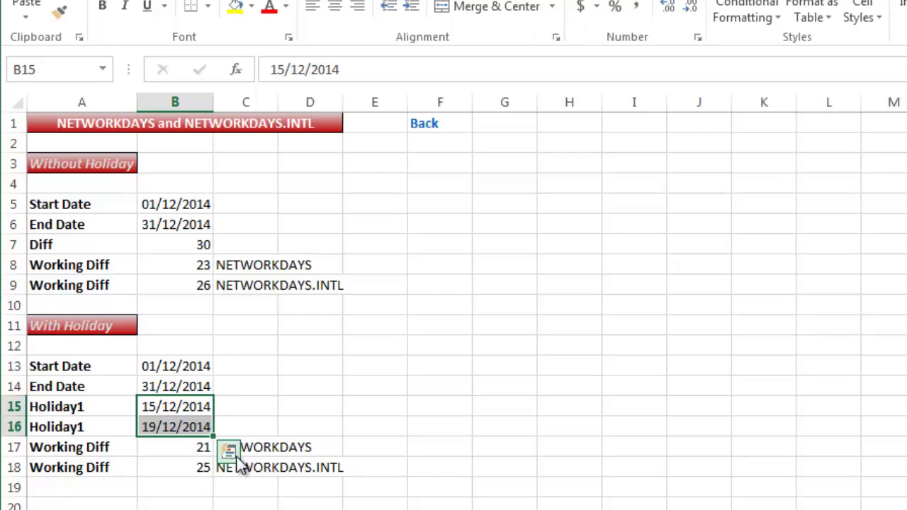
pyautogui.click(385, 412)
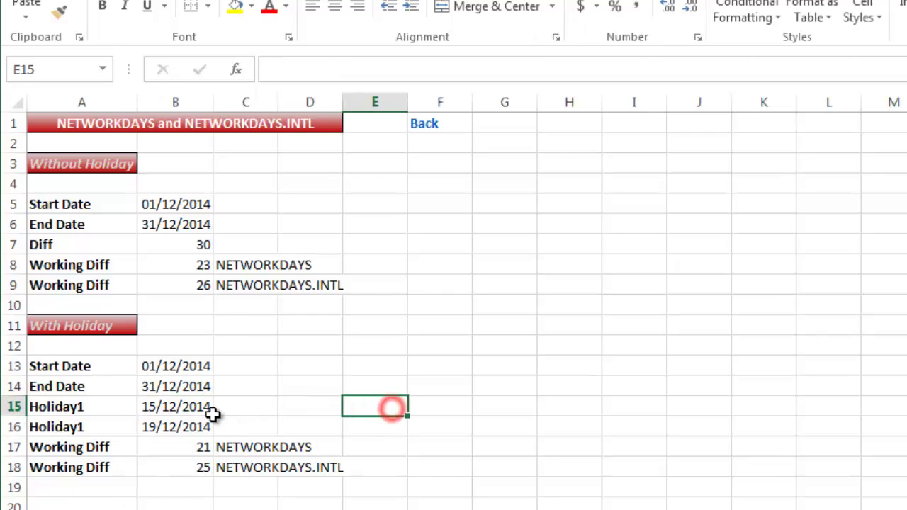
pyautogui.moveTo(194, 411); pyautogui.dragTo(190, 423)
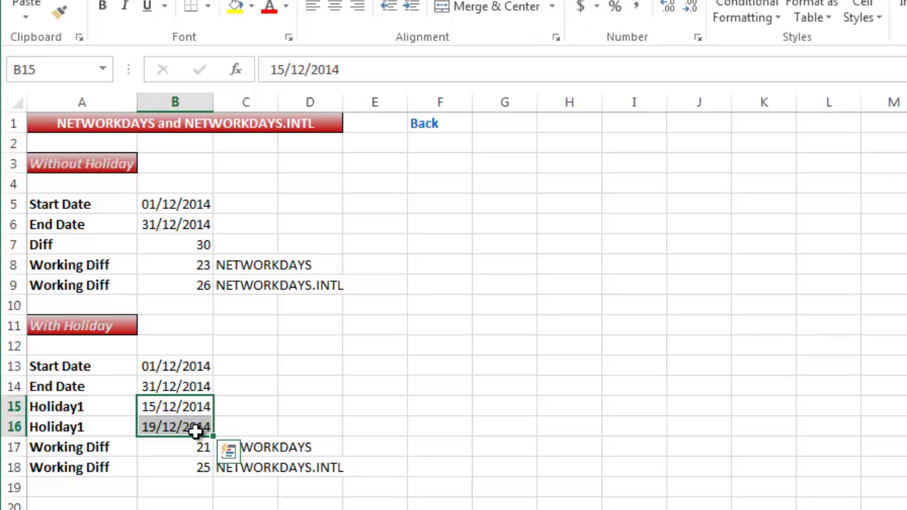
# Apply custom format ddd dd/mm/yyyy to the holiday dates, showing Mon 15/12/2014 and Fri 19/12/2014
pyautogui.hotkey('ctrl', '1')
pyautogui.click(88, 411)
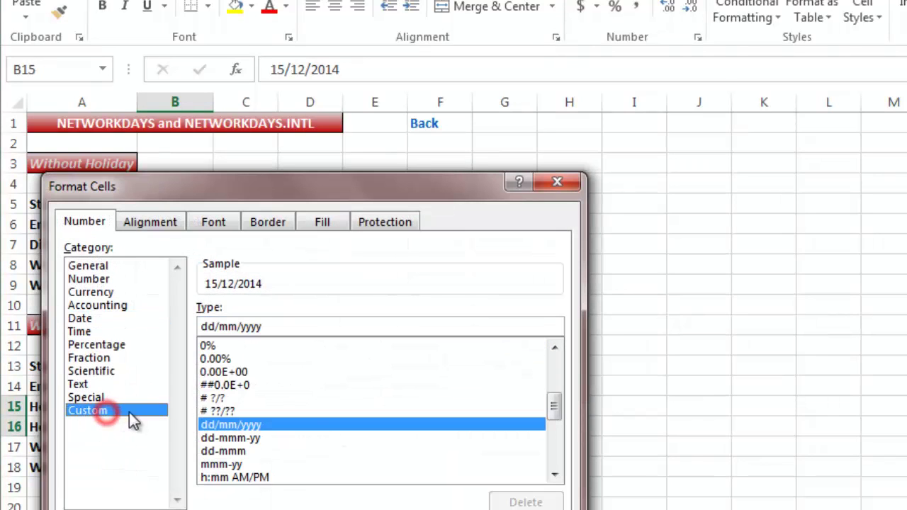
pyautogui.click(203, 326)
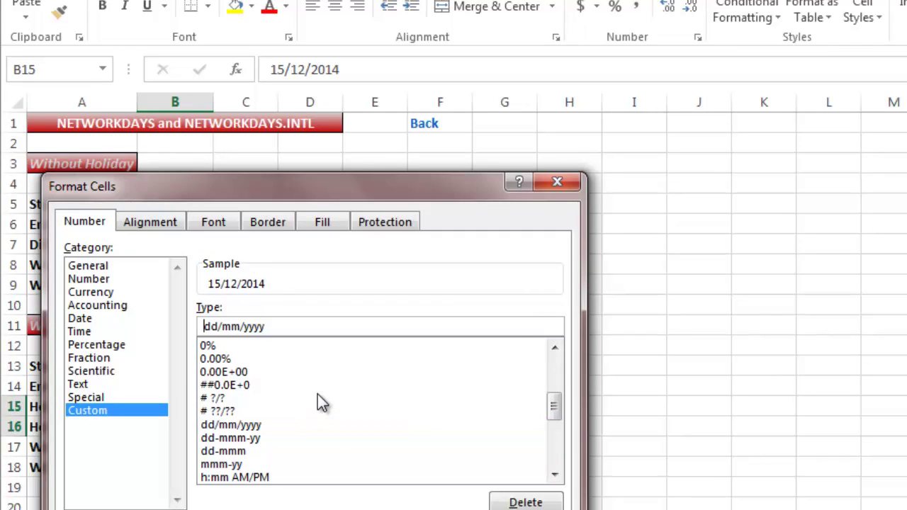
pyautogui.write('d d')
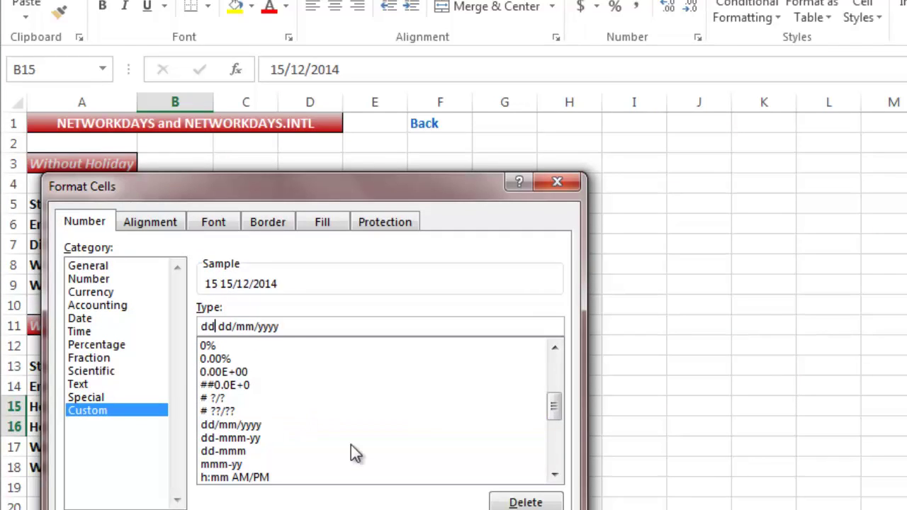
pyautogui.write('d')
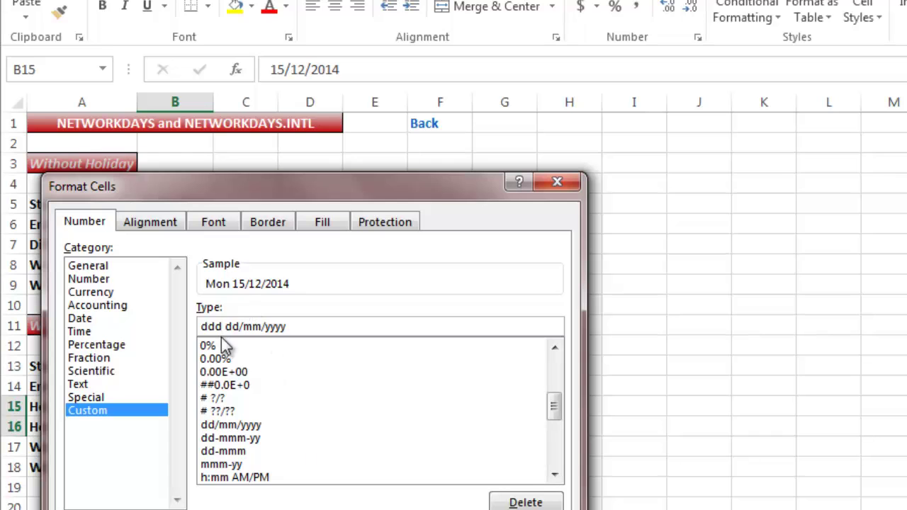
pyautogui.press('Return')
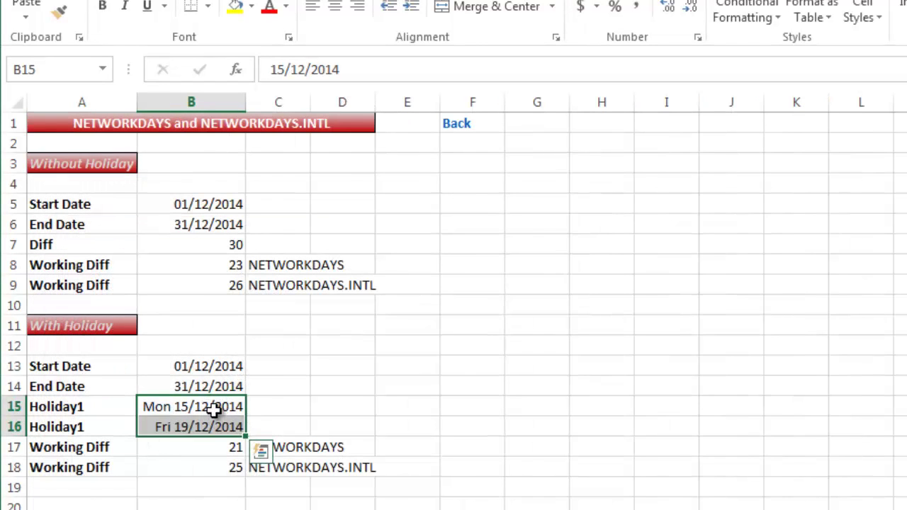
pyautogui.click(216, 407)
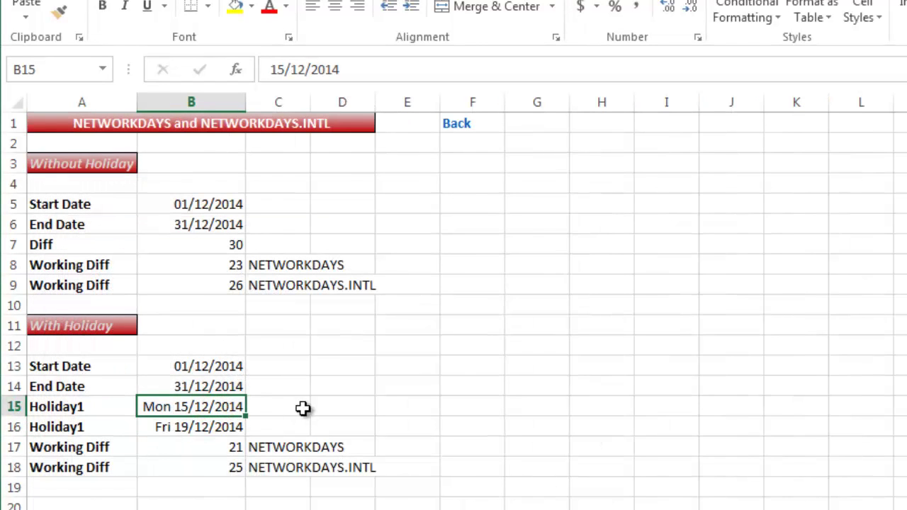
pyautogui.moveTo(53, 409); pyautogui.dragTo(189, 409)
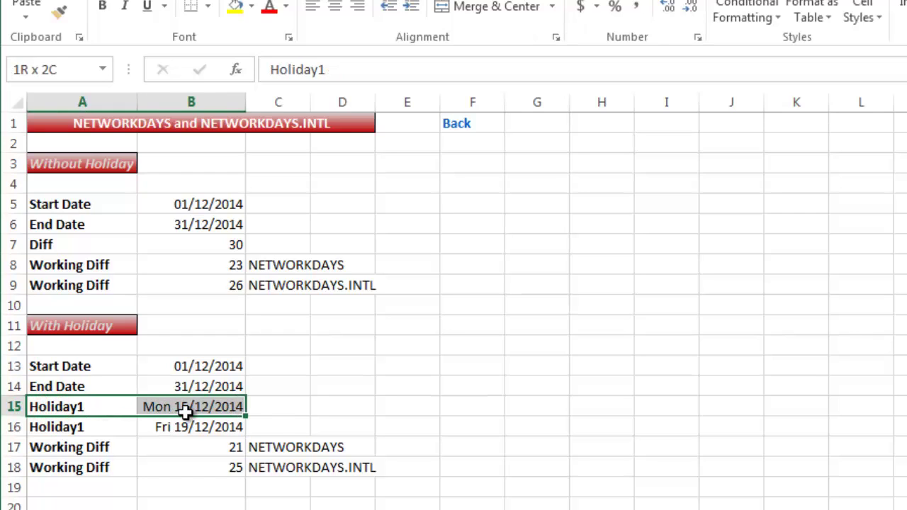
# Undo the weekday format and clear the DAYS360 results in C2:D7
pyautogui.hotkey('ctrl', 'z')
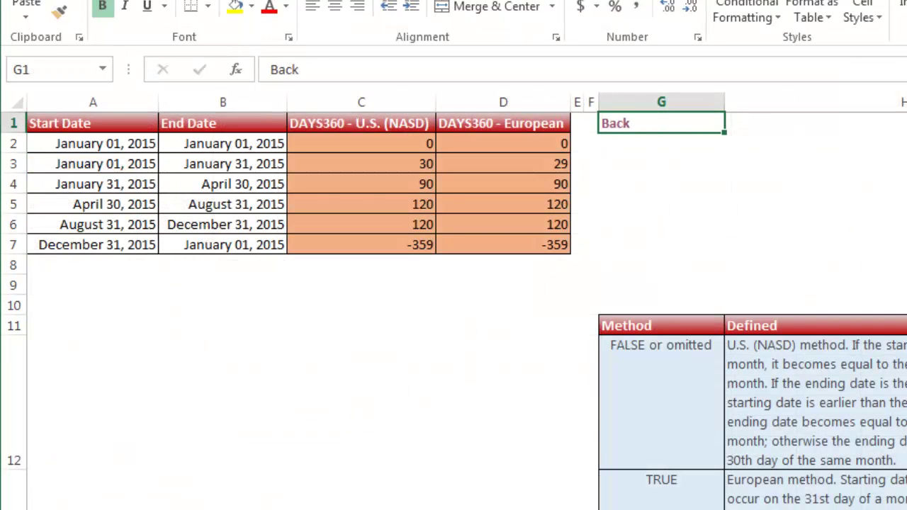
pyautogui.moveTo(404, 145); pyautogui.dragTo(486, 239)
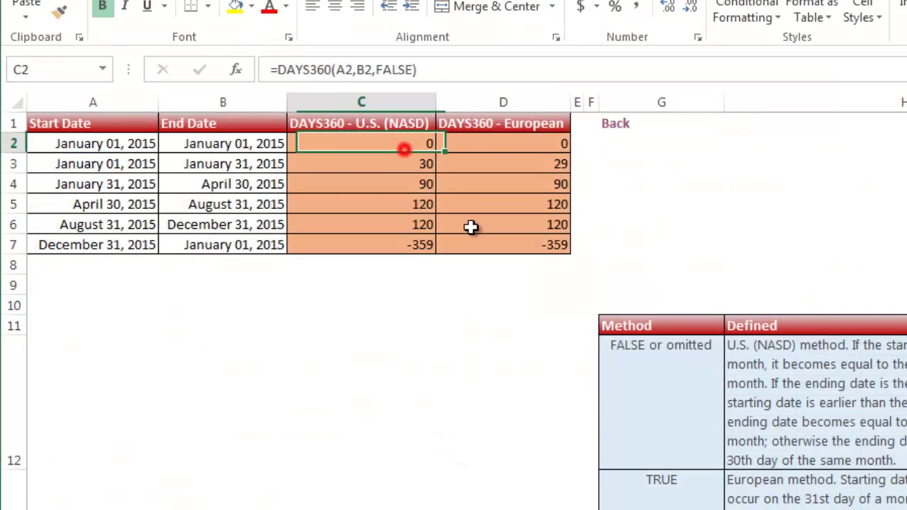
pyautogui.press('Delete')
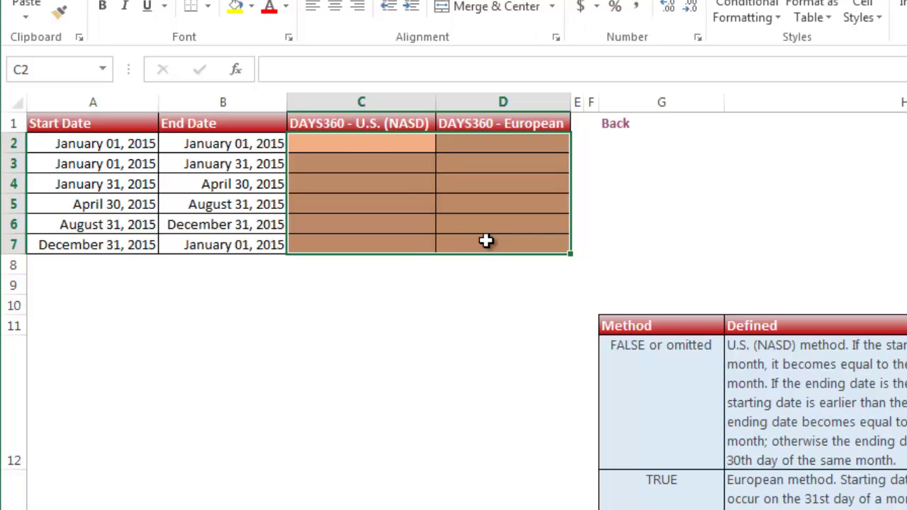
# Review the date pairs and the U.S. (NASD) FALSE method description
pyautogui.click(334, 140)
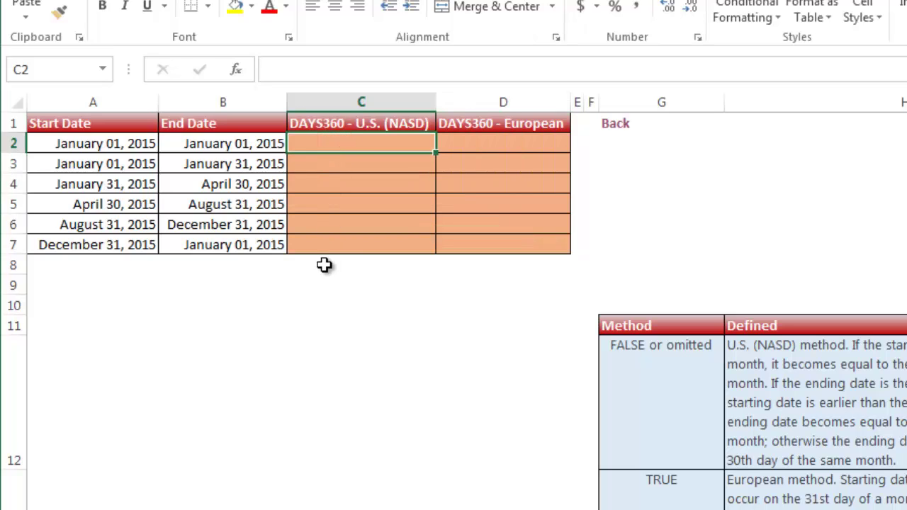
pyautogui.click(270, 188)
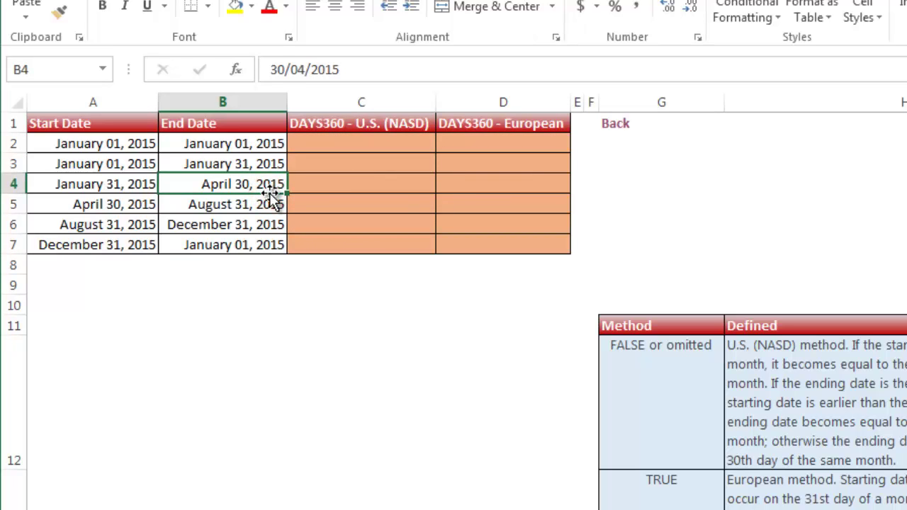
pyautogui.click(361, 144)
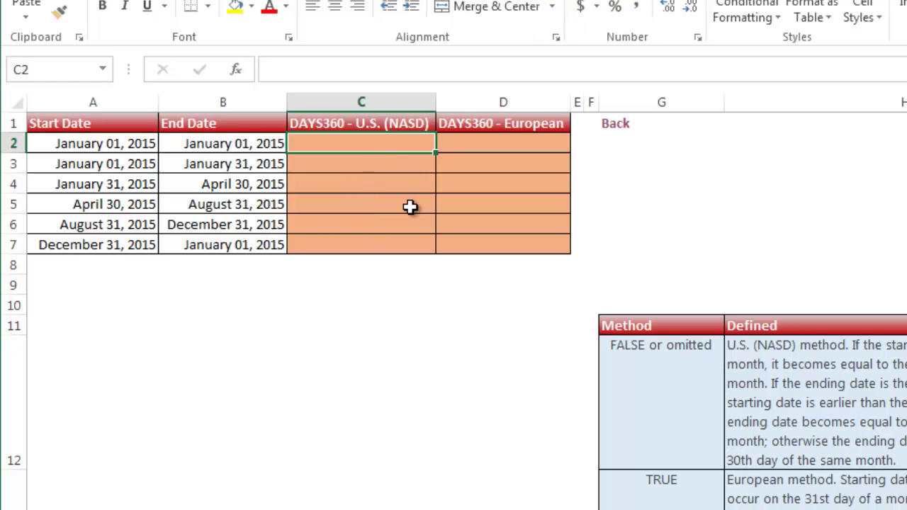
pyautogui.click(113, 145)
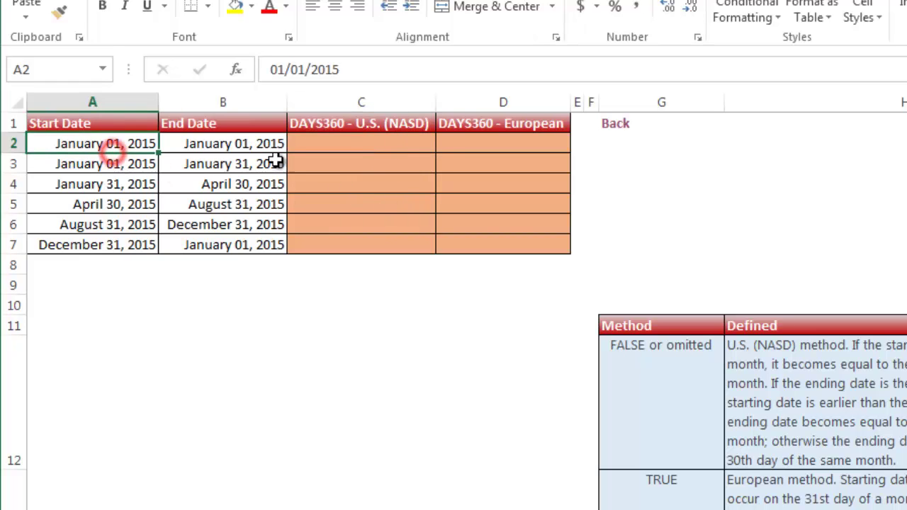
pyautogui.click(790, 367)
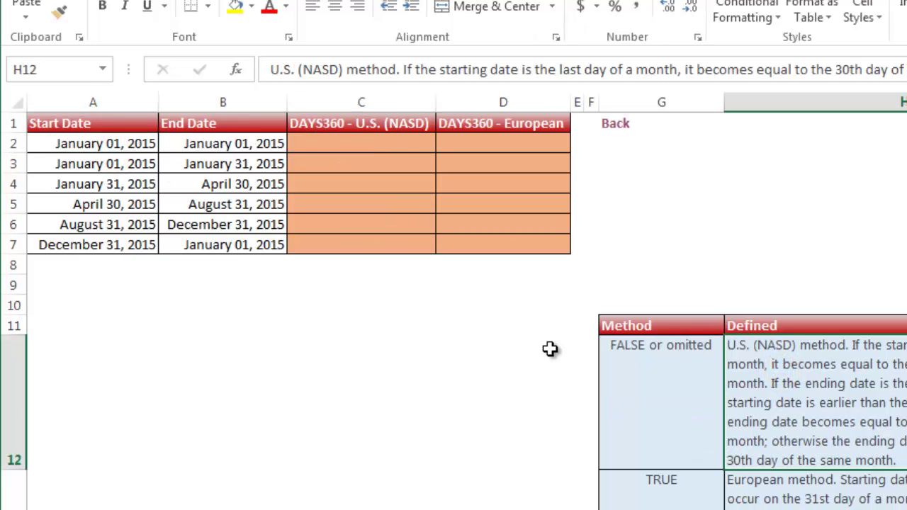
pyautogui.click(652, 393)
pyautogui.click(759, 379)
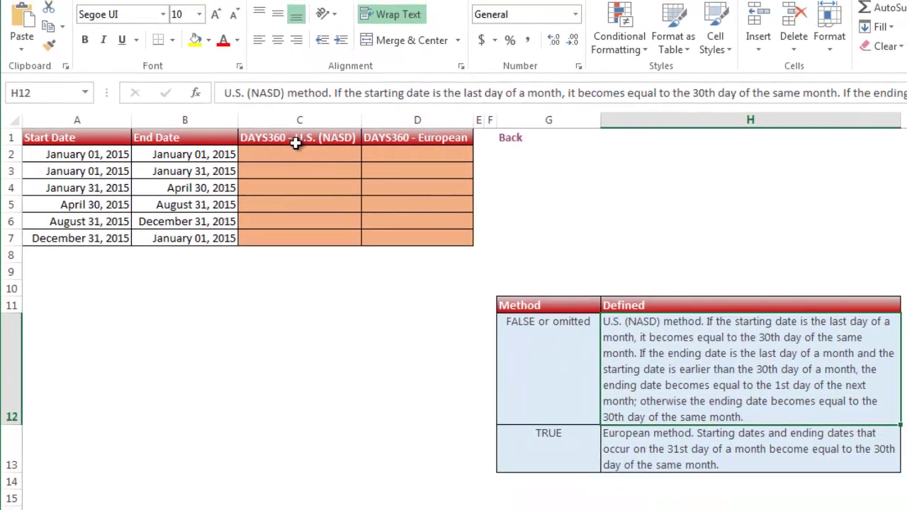
pyautogui.click(295, 151)
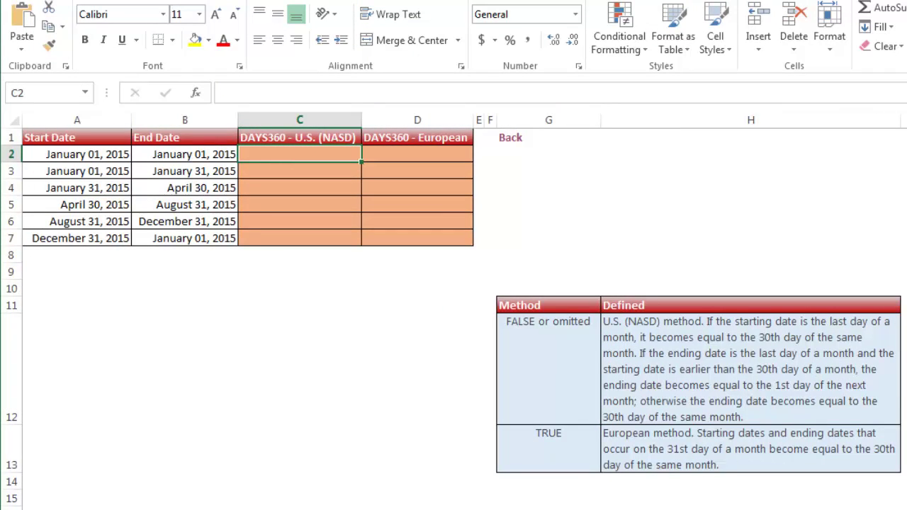
# Enter =DAYS360(A2,B2,FALSE) in C2, returning 0 for the first date pair
pyautogui.write('=')
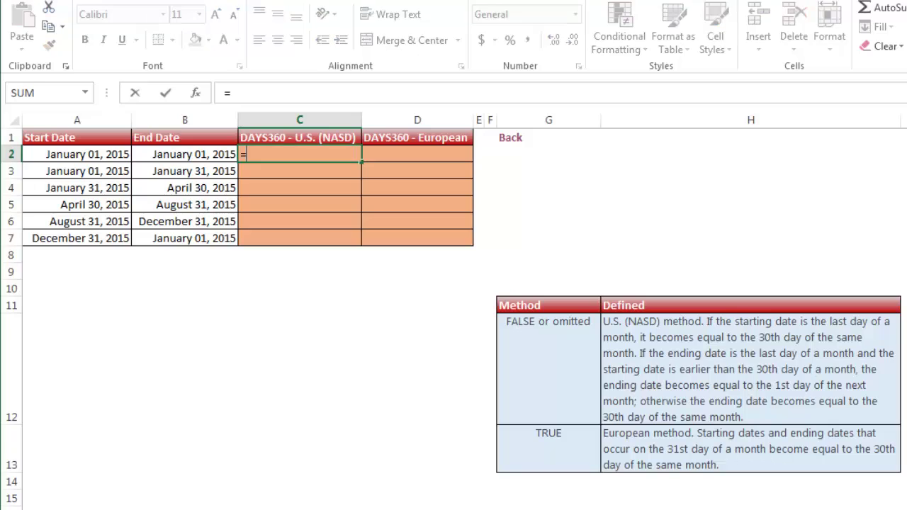
pyautogui.write('da')
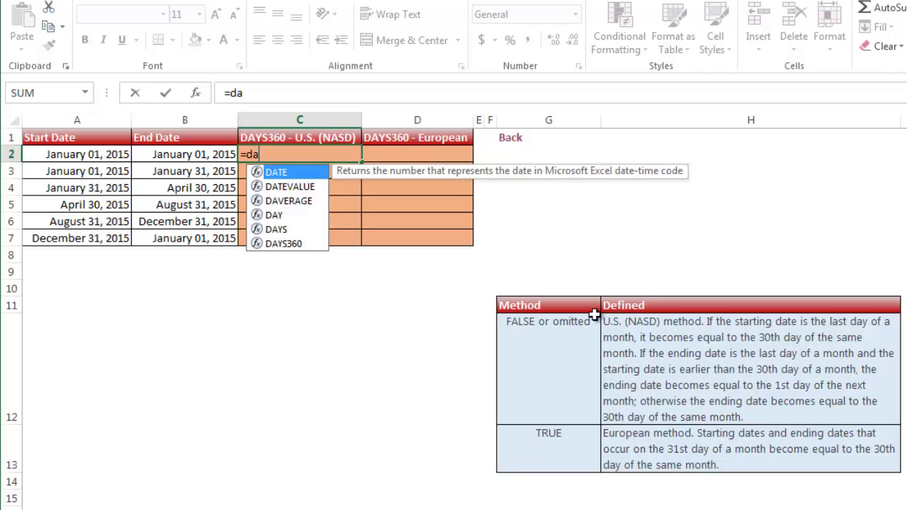
pyautogui.press('Down')
pyautogui.press('Down')
pyautogui.press('Down')
pyautogui.press('Down')
pyautogui.press('Down')
pyautogui.press('Tab')
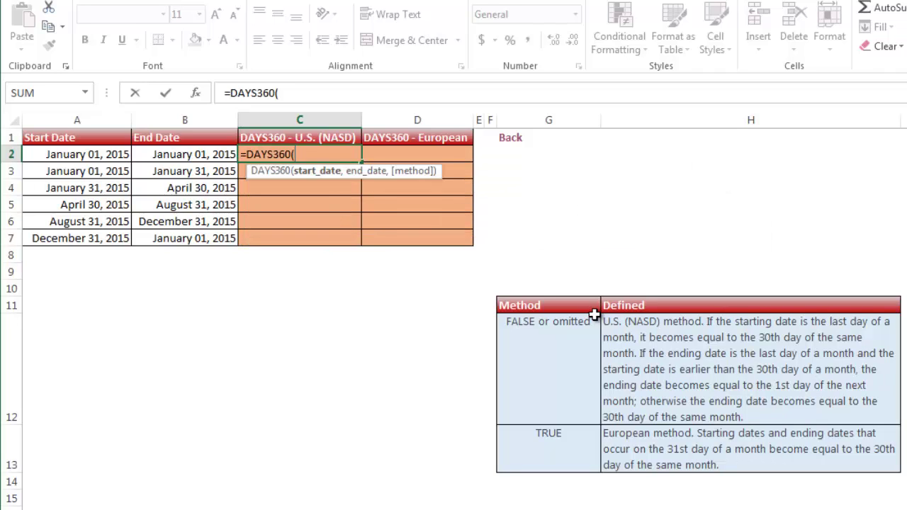
pyautogui.press('Left')
pyautogui.press('Left')
pyautogui.write(',')
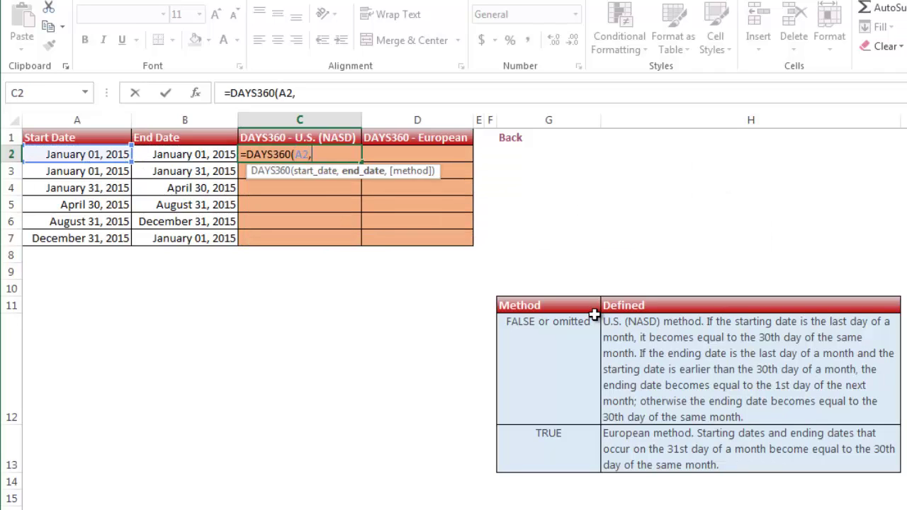
pyautogui.press('Left')
pyautogui.press('Left')
pyautogui.press('Right')
pyautogui.write(',')
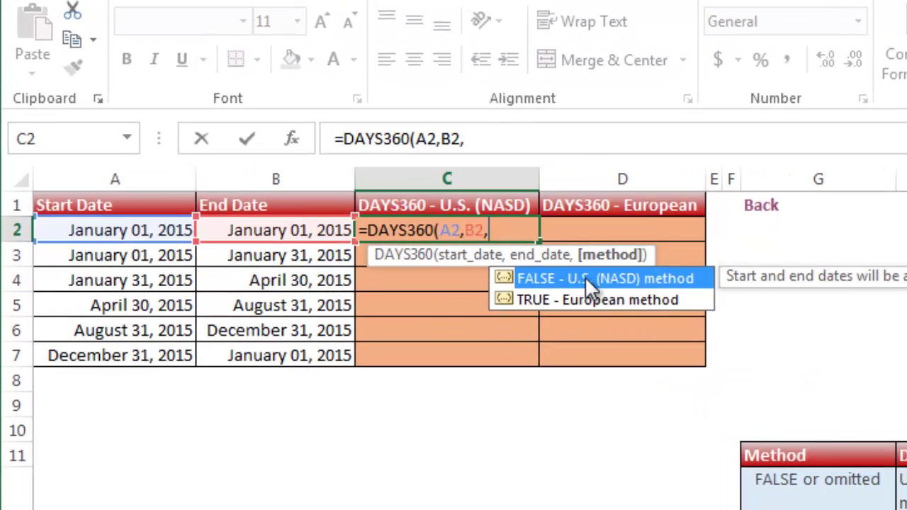
pyautogui.doubleClick(584, 278)
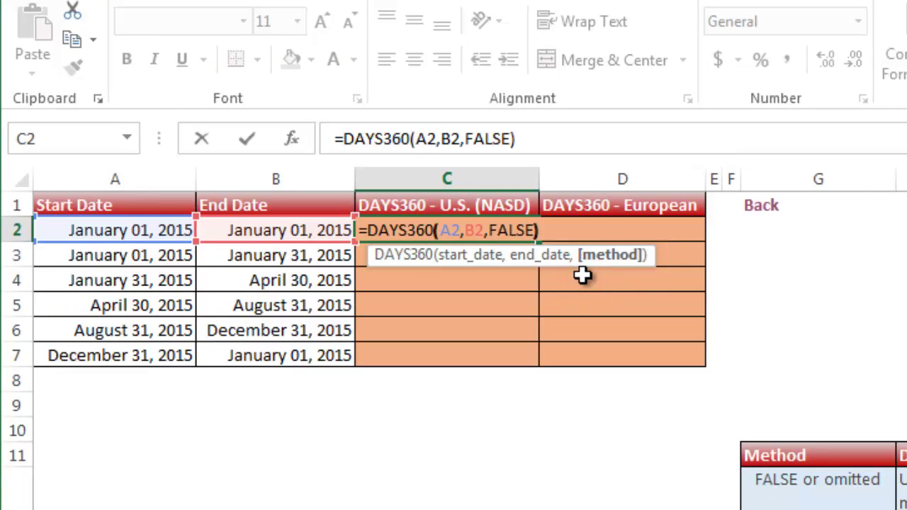
pyautogui.press('Return')
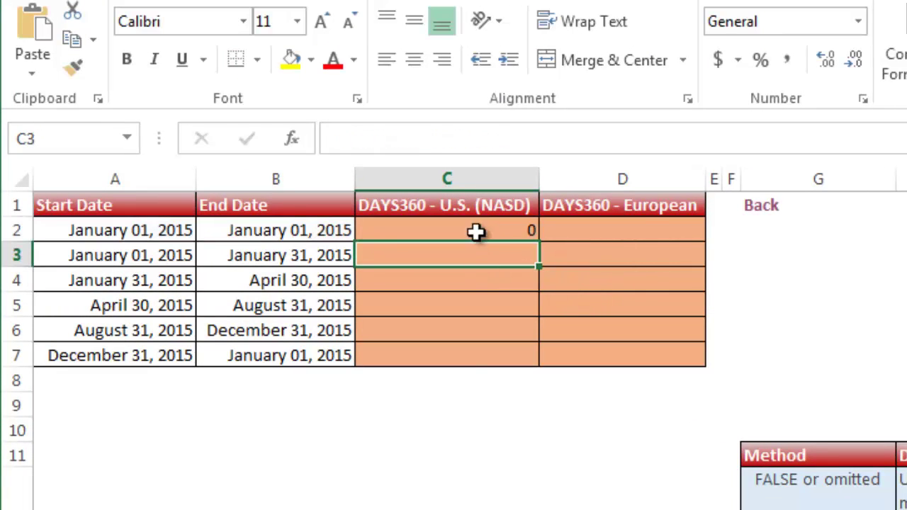
# Review row 2's start and end dates and the DAYS360 formula in C2
pyautogui.click(496, 228)
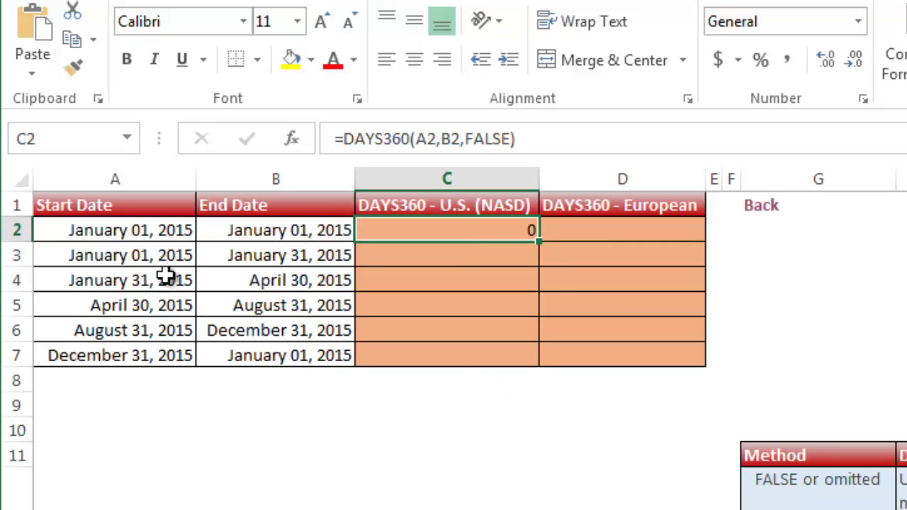
pyautogui.click(160, 237)
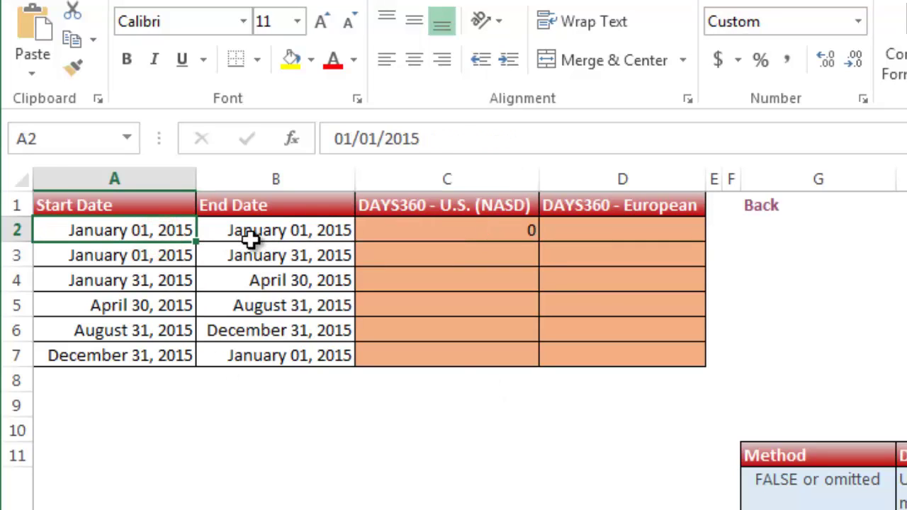
pyautogui.click(262, 238)
pyautogui.click(116, 231)
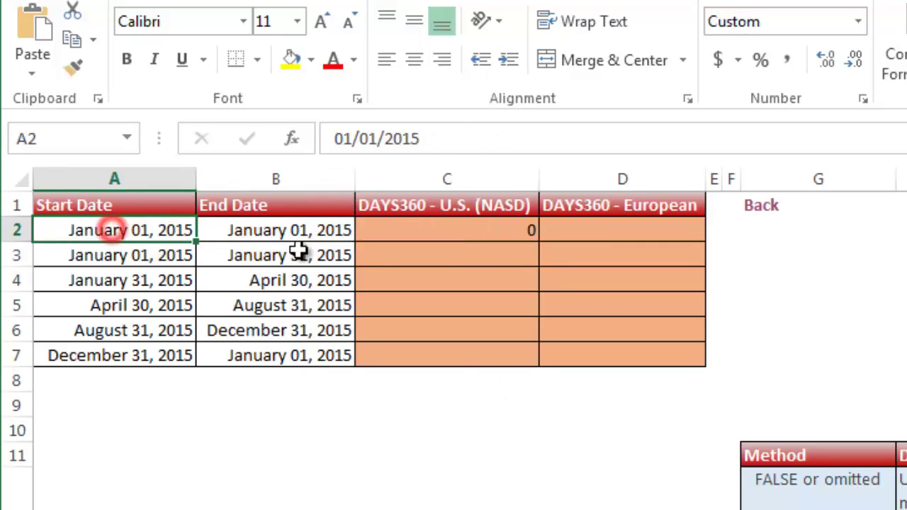
pyautogui.click(304, 232)
pyautogui.click(154, 234)
pyautogui.click(240, 232)
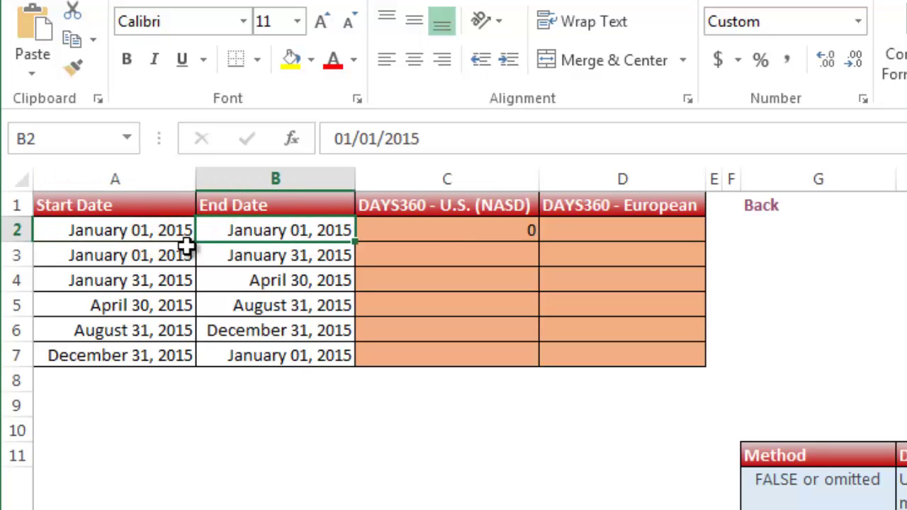
pyautogui.click(152, 235)
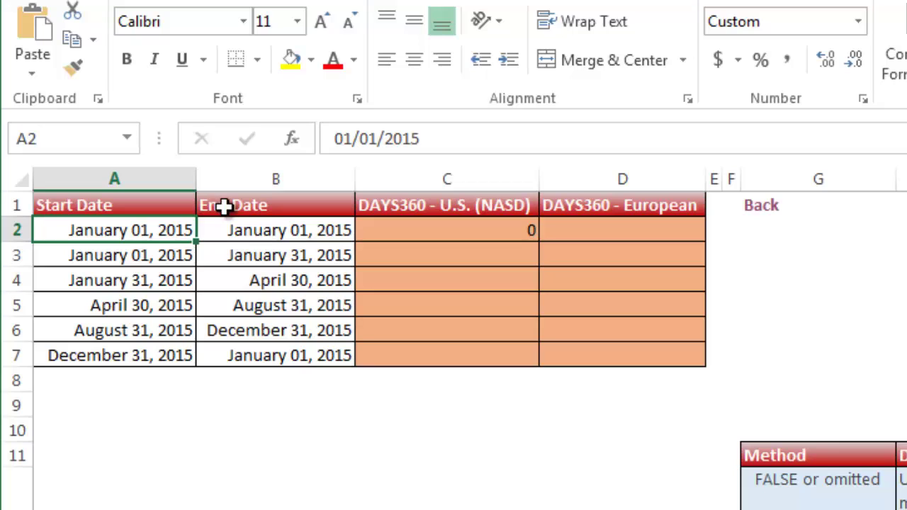
pyautogui.click(440, 234)
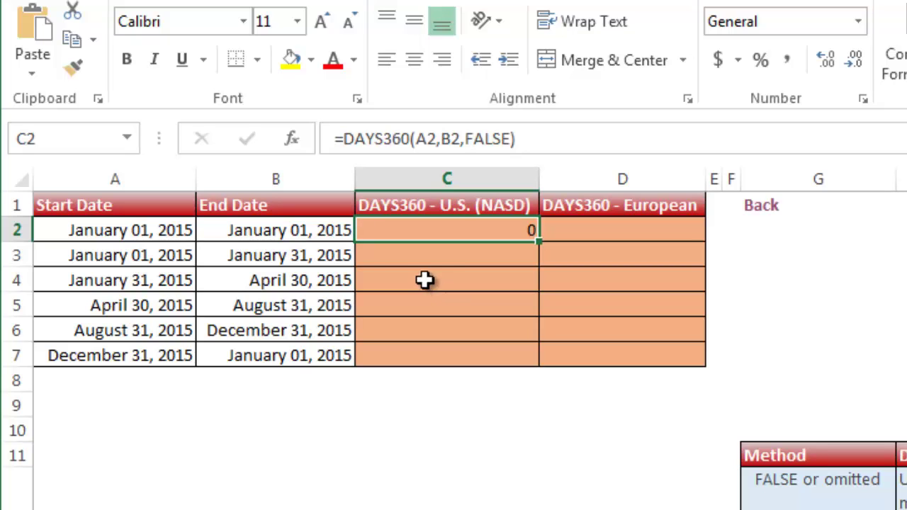
# Test-edit B2's end date to January 02, 2015, check C2, then undo the change
pyautogui.doubleClick(301, 230)
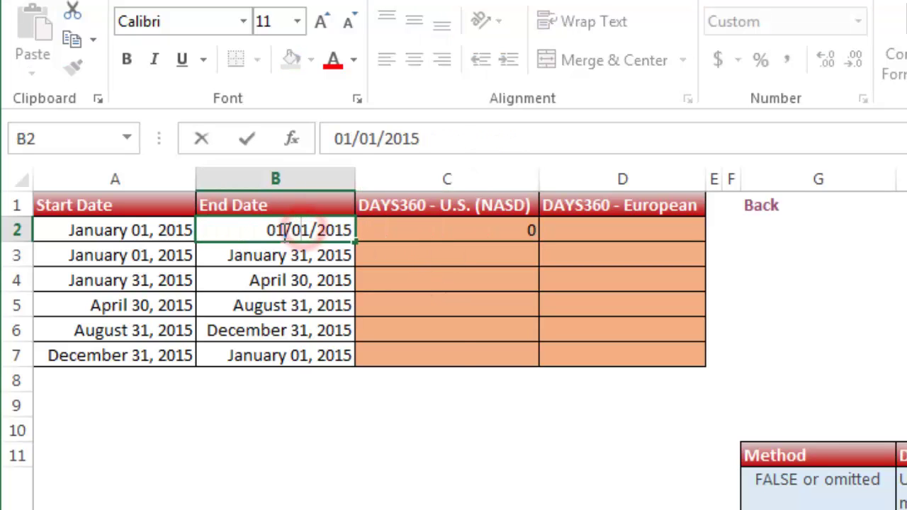
pyautogui.click(275, 229)
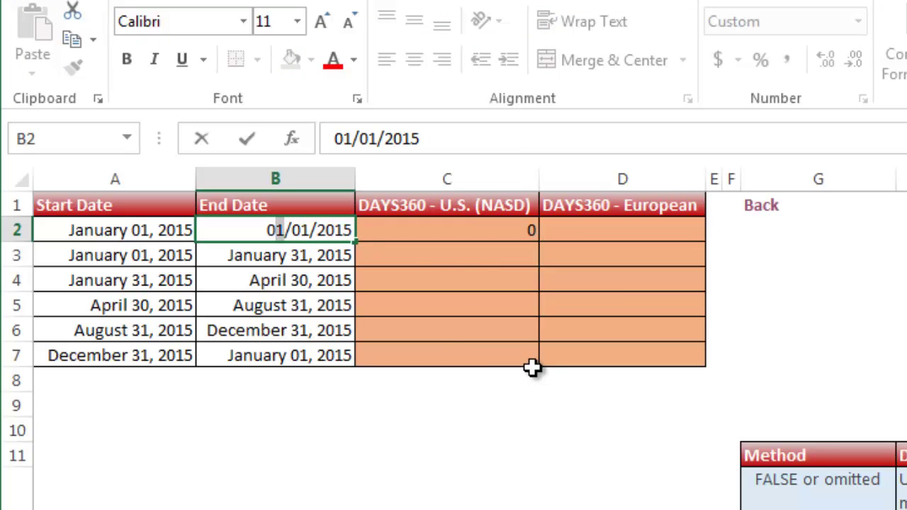
pyautogui.write('2')
pyautogui.press('Return')
pyautogui.press('Up')
pyautogui.press('Right')
pyautogui.press('Up')
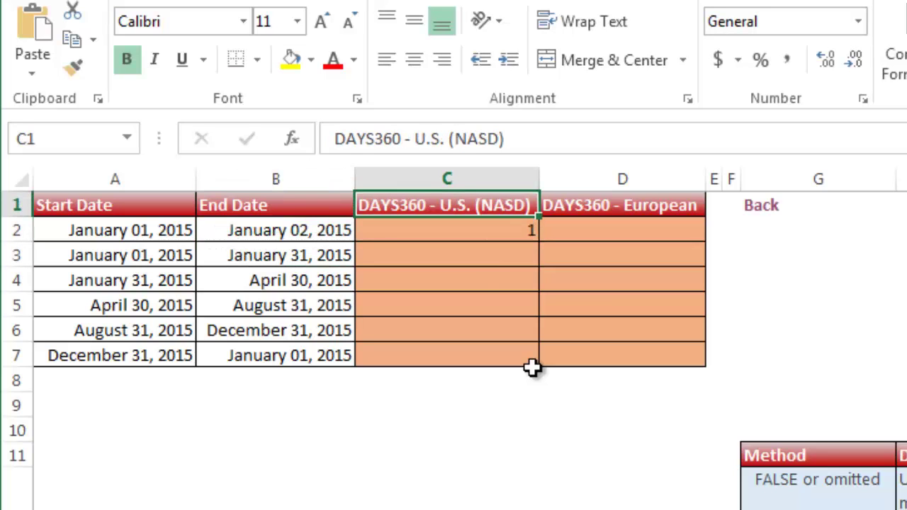
pyautogui.hotkey('ctrl', 'z')
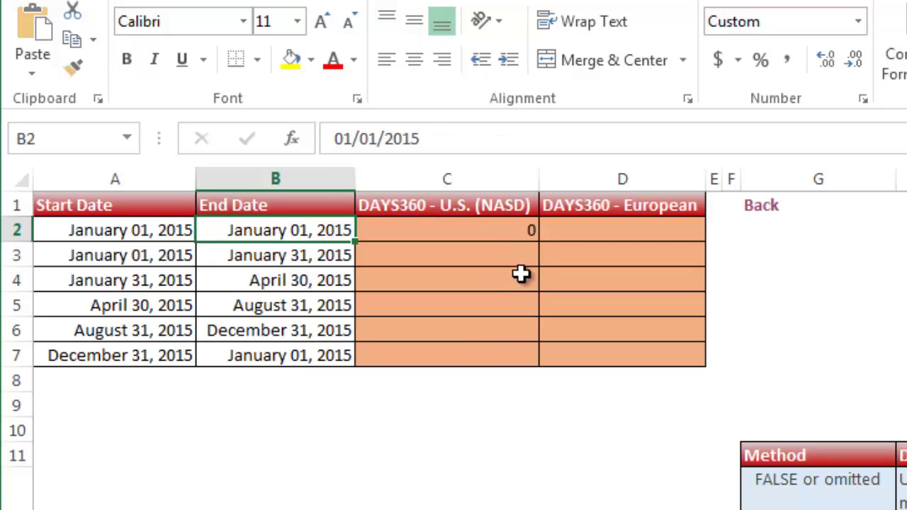
# Fill =DAYS360(A2,B2,FALSE) from C2 down to C7 and check the copied formulas
pyautogui.click(525, 236)
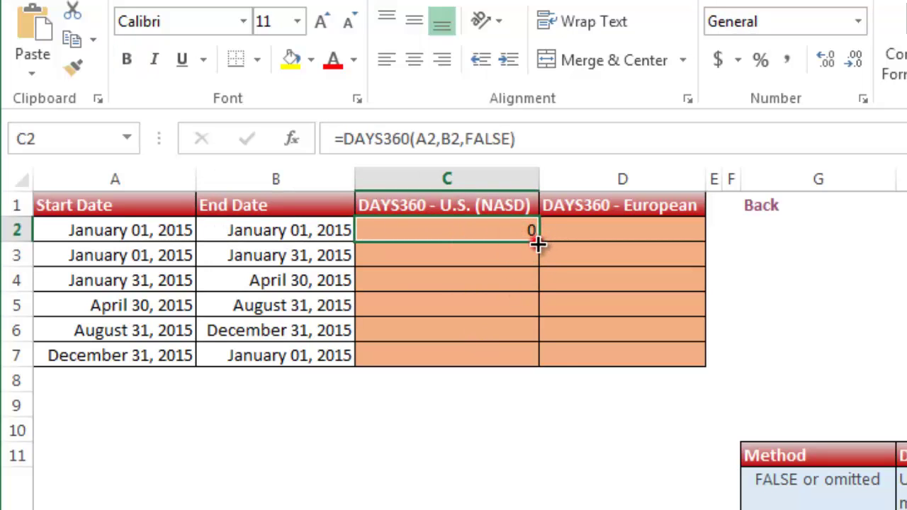
pyautogui.moveTo(537, 243); pyautogui.dragTo(529, 369)
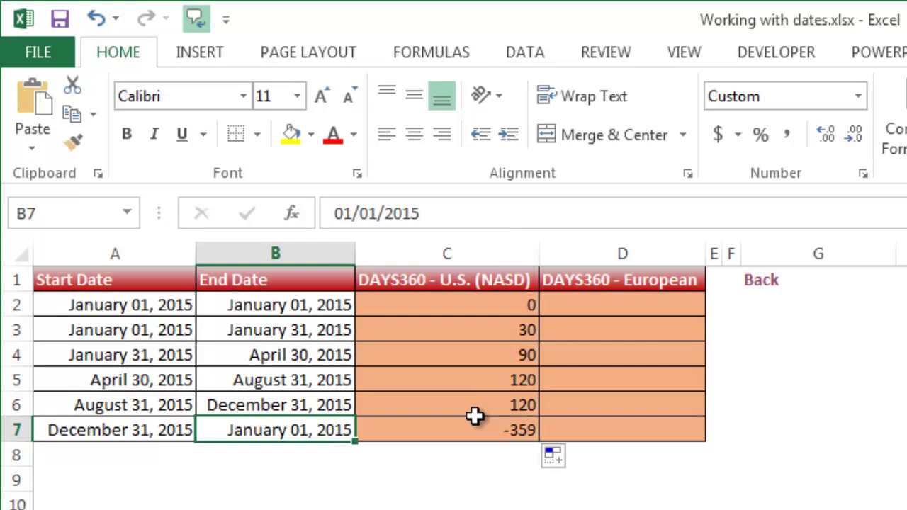
pyautogui.click(475, 338)
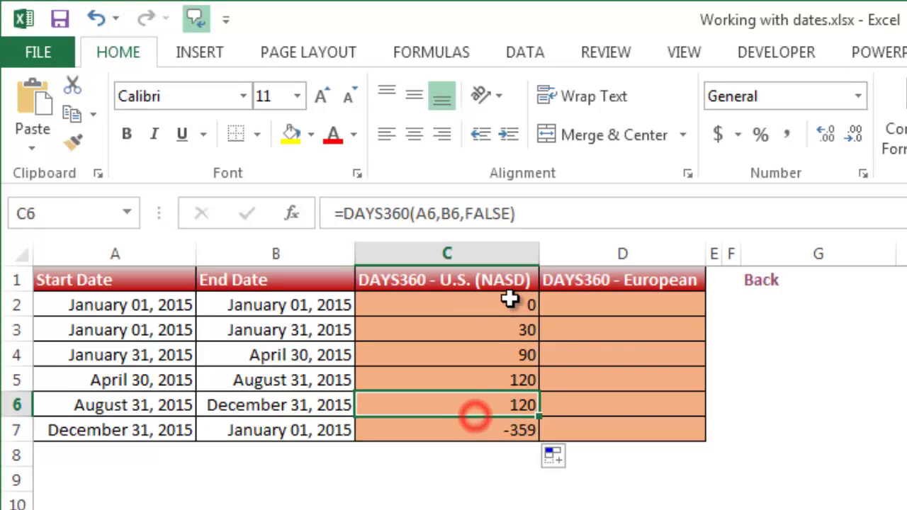
pyautogui.click(509, 305)
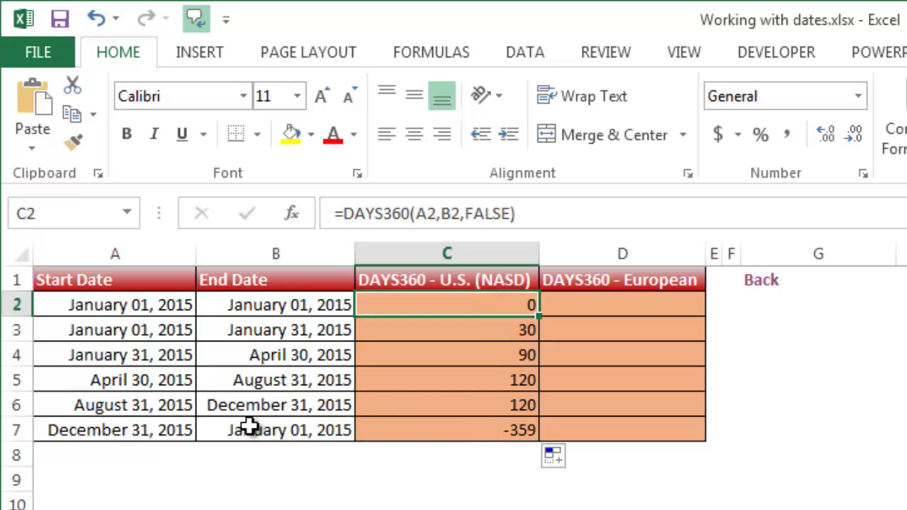
# Review row 6's August 31, 2015 to December 31, 2015 dates and the C6:C7 results
pyautogui.click(177, 421)
pyautogui.click(143, 402)
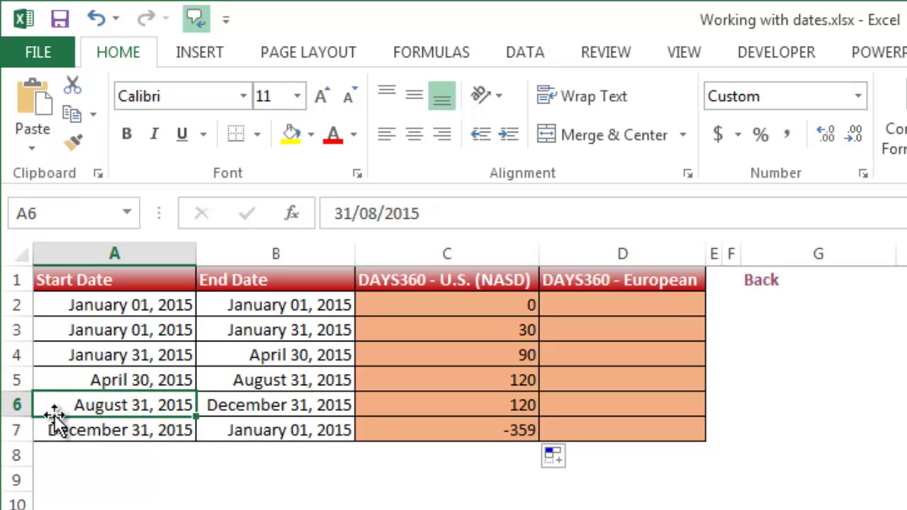
pyautogui.click(309, 411)
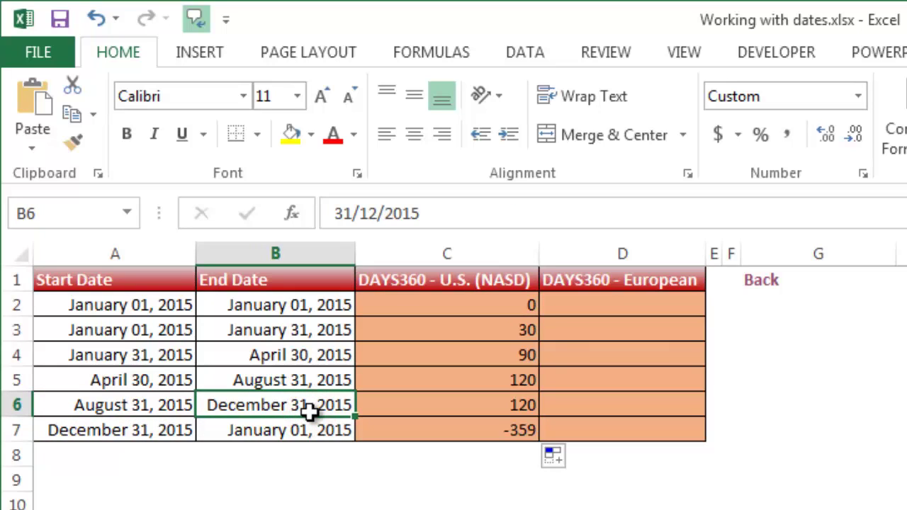
pyautogui.click(496, 404)
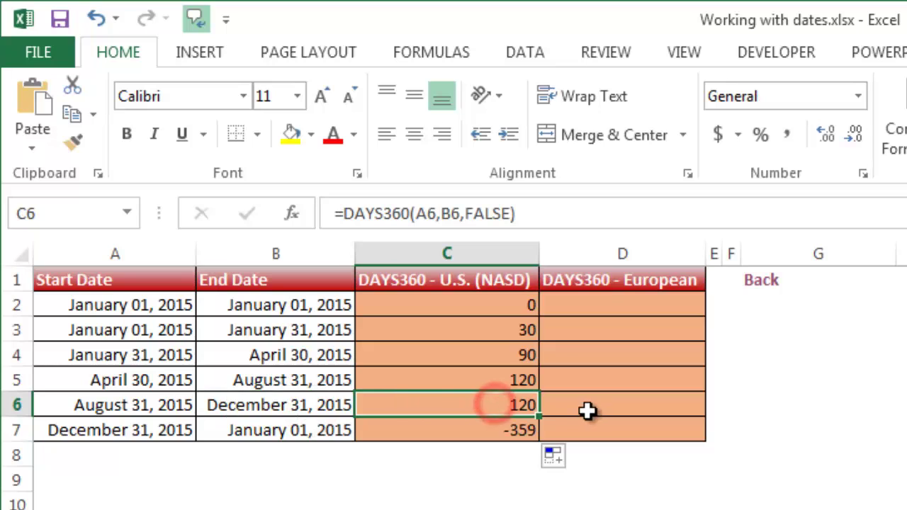
pyautogui.moveTo(524, 404); pyautogui.dragTo(528, 429)
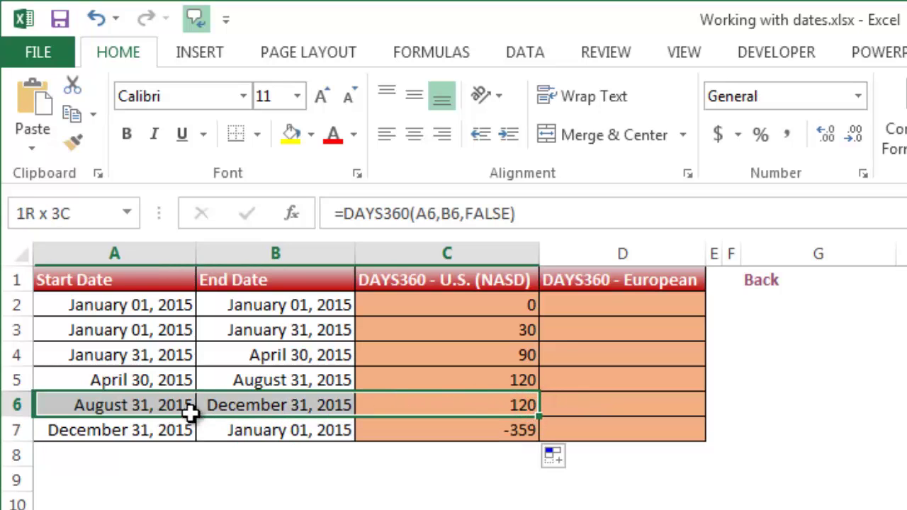
pyautogui.moveTo(332, 418); pyautogui.dragTo(188, 415)
# Trial-paste A7's December 31, 2015 into B7, undo it, and recheck row 7's formula
pyautogui.click(122, 433)
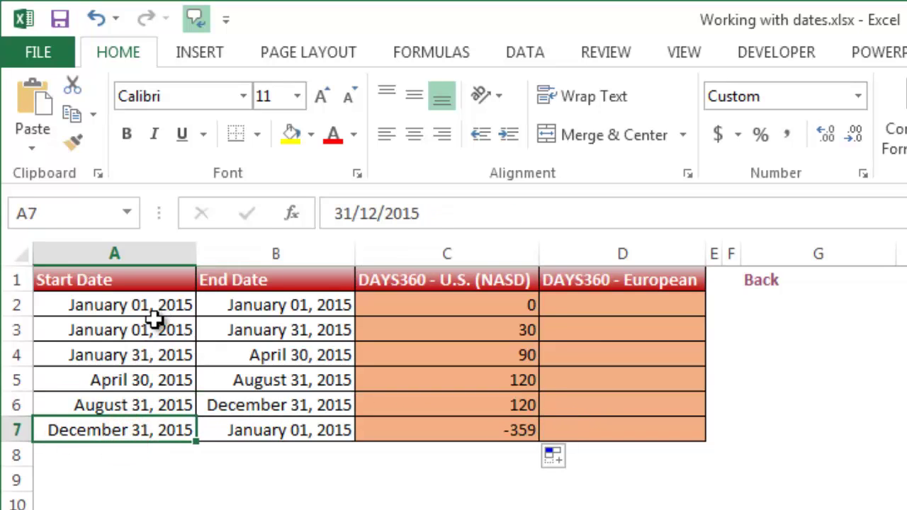
pyautogui.hotkey('ctrl', 'c')
pyautogui.click(265, 436)
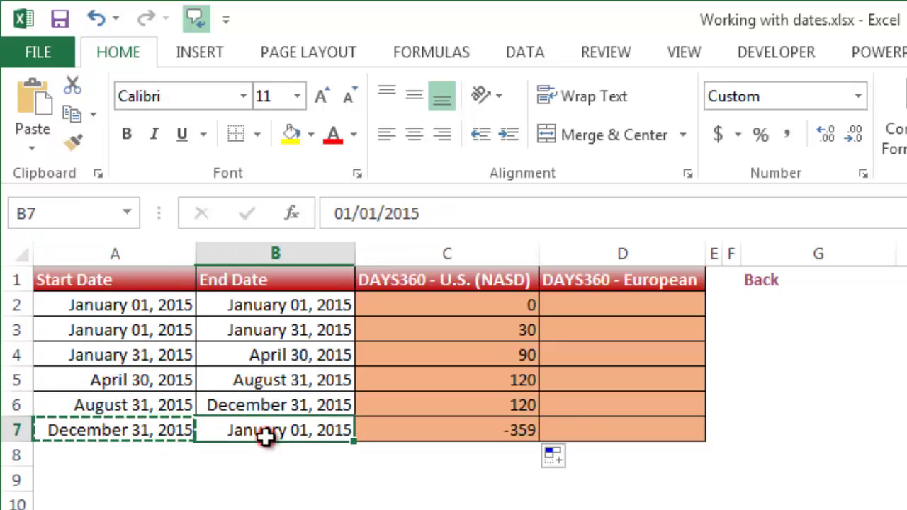
pyautogui.hotkey('ctrl', 'v')
pyautogui.press('Escape')
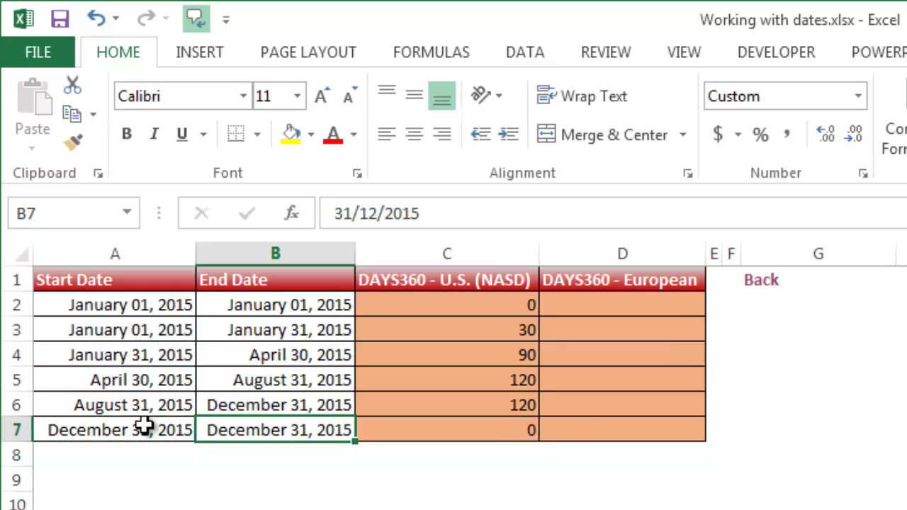
pyautogui.hotkey('ctrl', 'z')
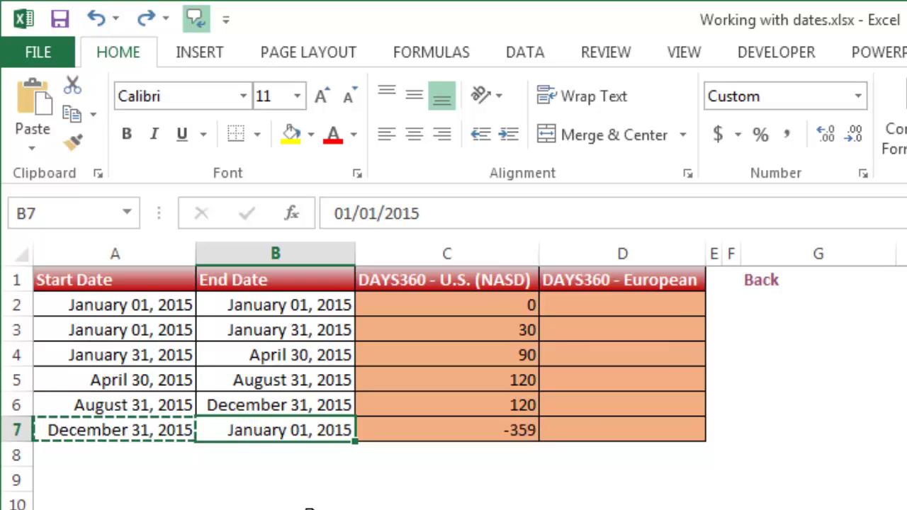
pyautogui.click(135, 430)
pyautogui.press('Escape')
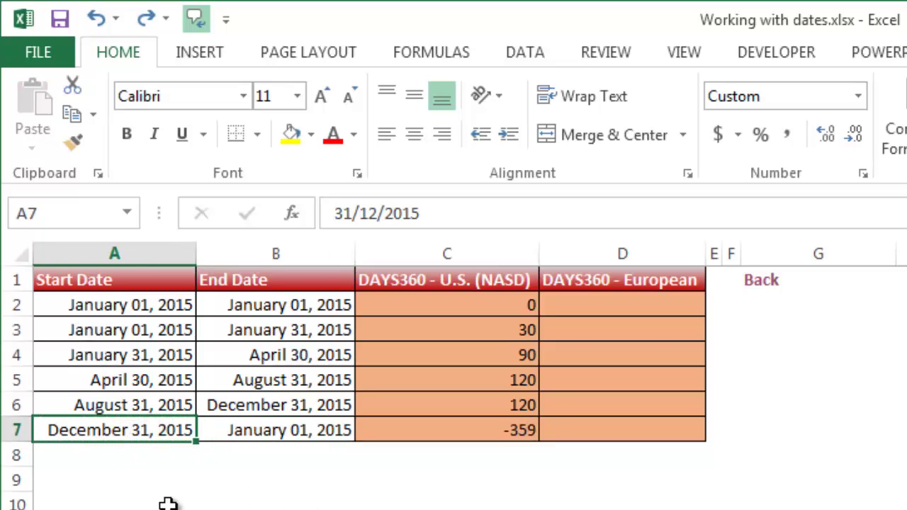
pyautogui.click(302, 430)
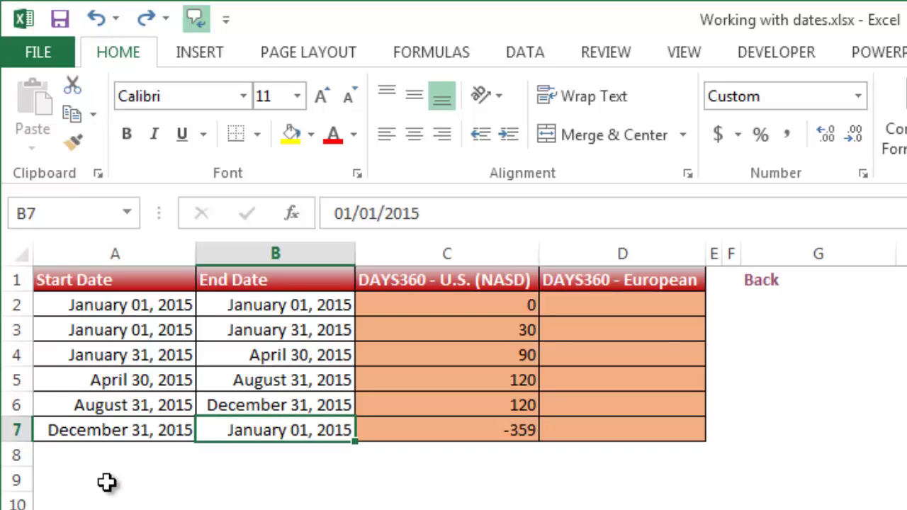
pyautogui.click(79, 428)
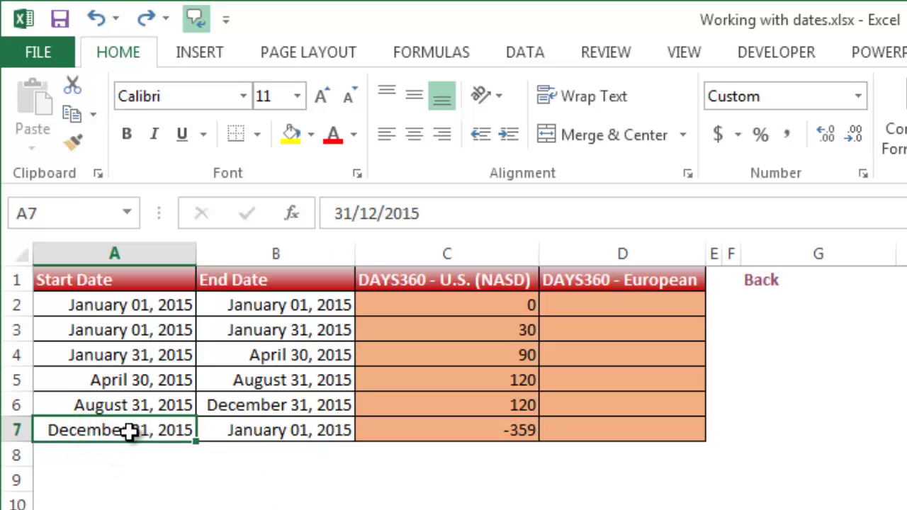
pyautogui.click(248, 430)
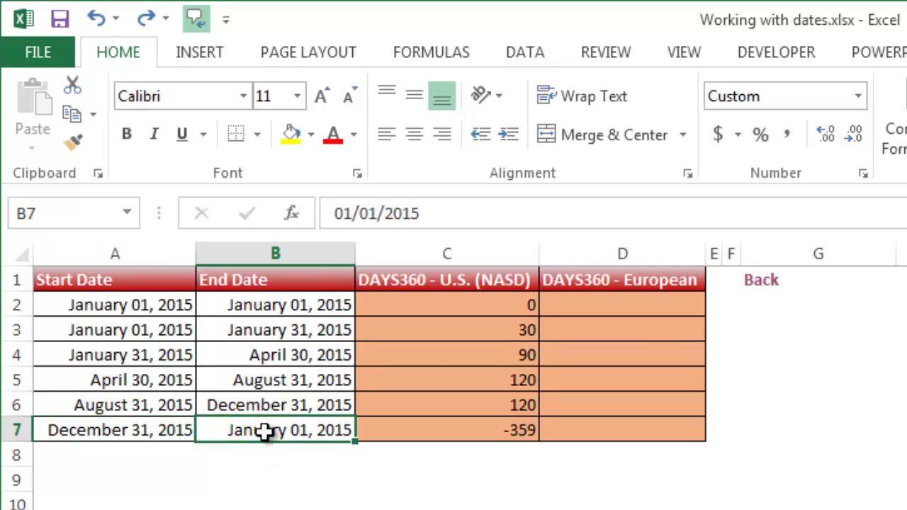
pyautogui.click(528, 432)
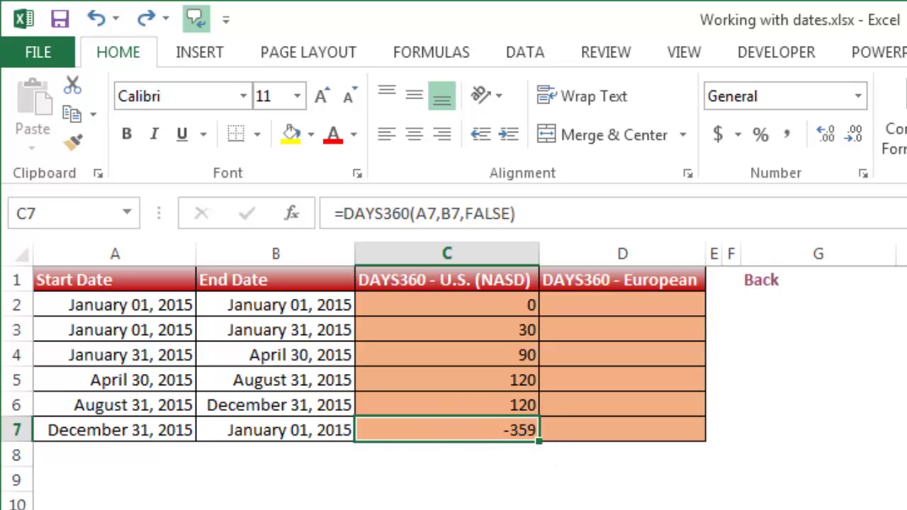
# Copy December 31, 2015 from A7 into B7, making C7 return 0
pyautogui.click(116, 403)
pyautogui.click(121, 305)
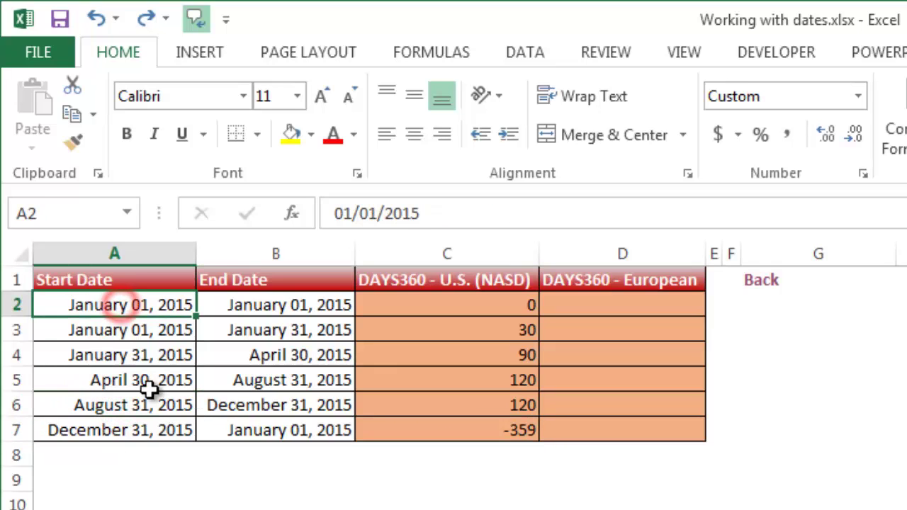
pyautogui.click(131, 430)
pyautogui.hotkey('ctrl', 'c')
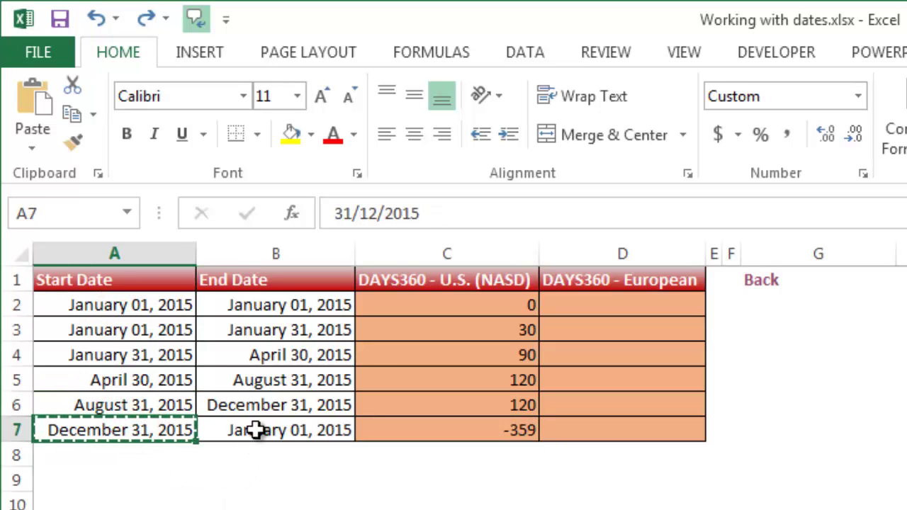
pyautogui.click(256, 430)
pyautogui.press('Return')
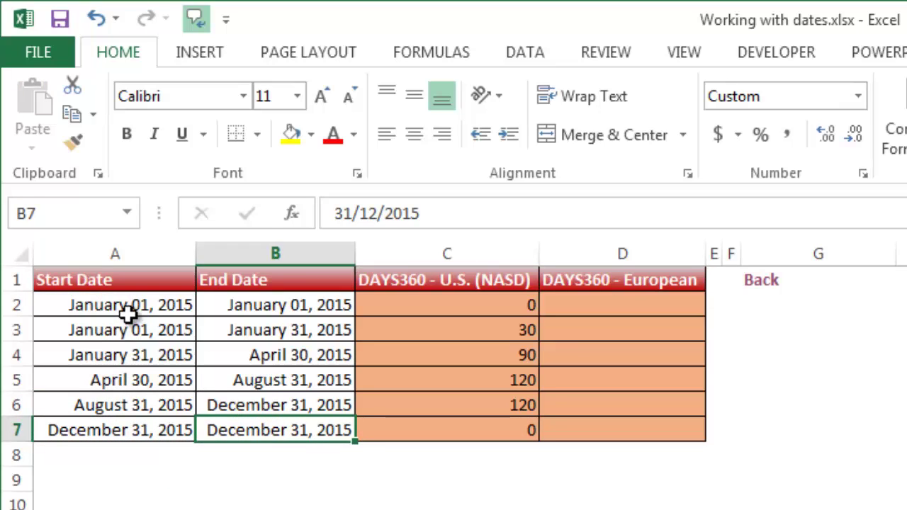
# Copy January 01, 2015 from A2 into A7 so C7's DAYS360 returns 360
pyautogui.click(129, 306)
pyautogui.hotkey('ctrl', 'c')
pyautogui.click(112, 432)
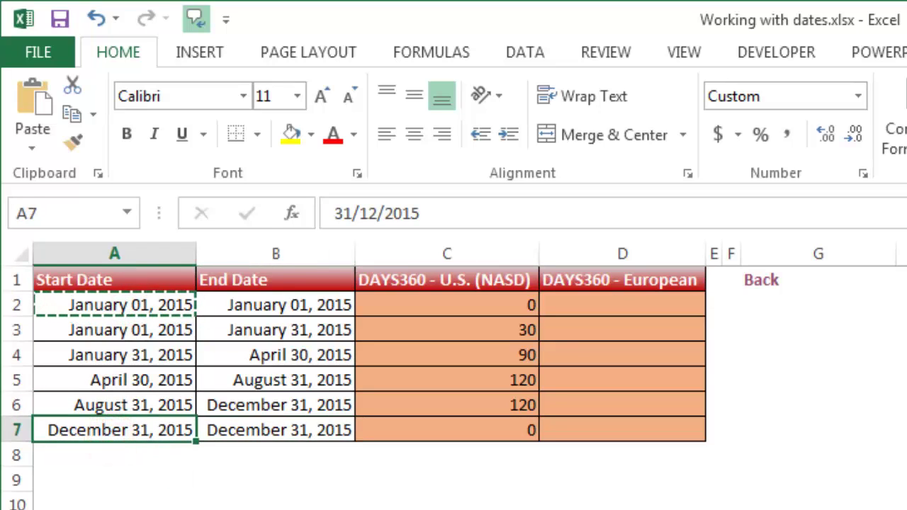
pyautogui.press('Return')
pyautogui.click(431, 496)
pyautogui.click(502, 432)
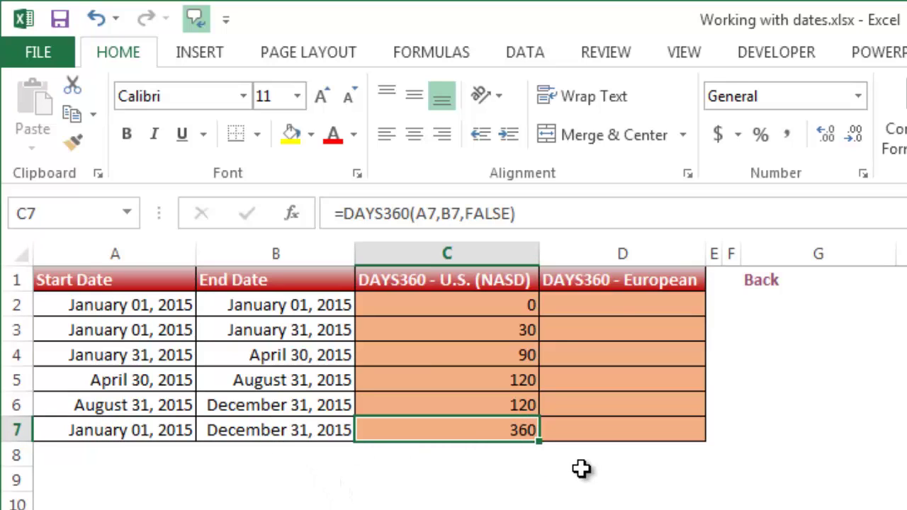
pyautogui.click(606, 303)
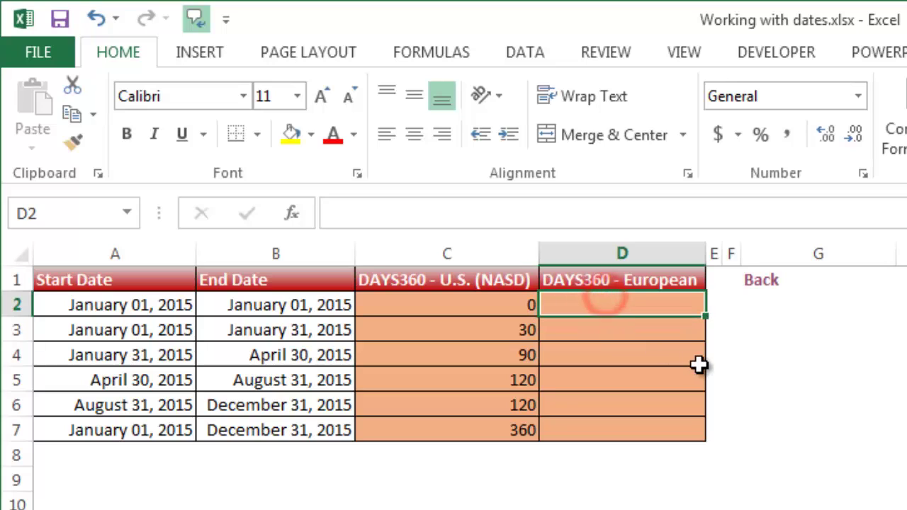
# Enter =DAYS360(A2,B2,TRUE) in D2, returning 0 with the European method
pyautogui.write('=')
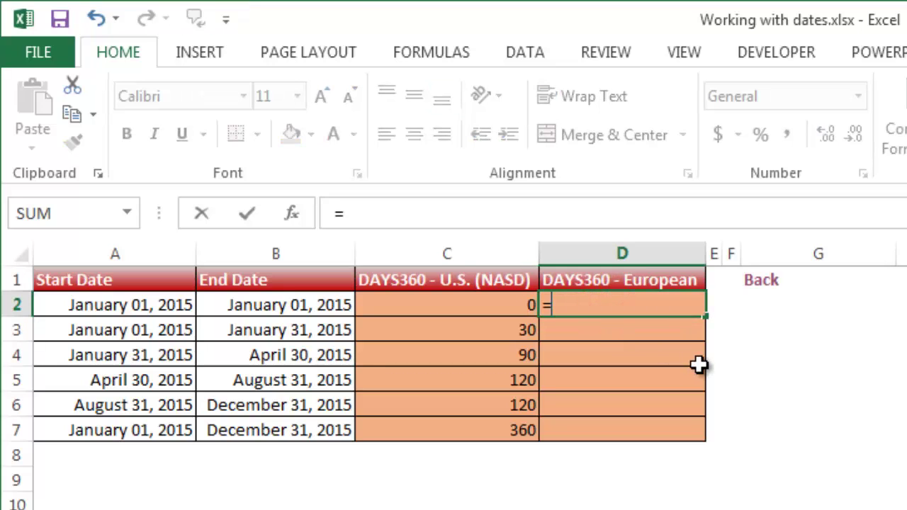
pyautogui.write('da')
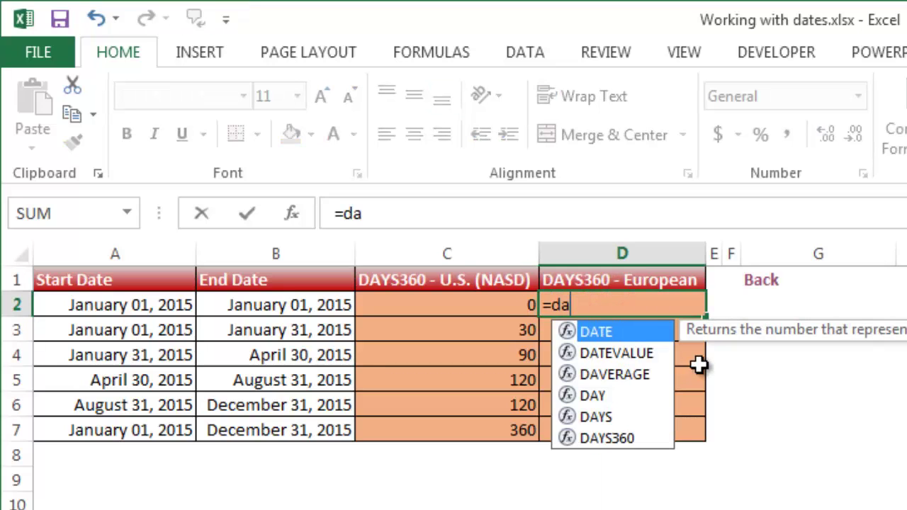
pyautogui.press('Down')
pyautogui.press('Down')
pyautogui.press('Down')
pyautogui.press('Down')
pyautogui.press('Down')
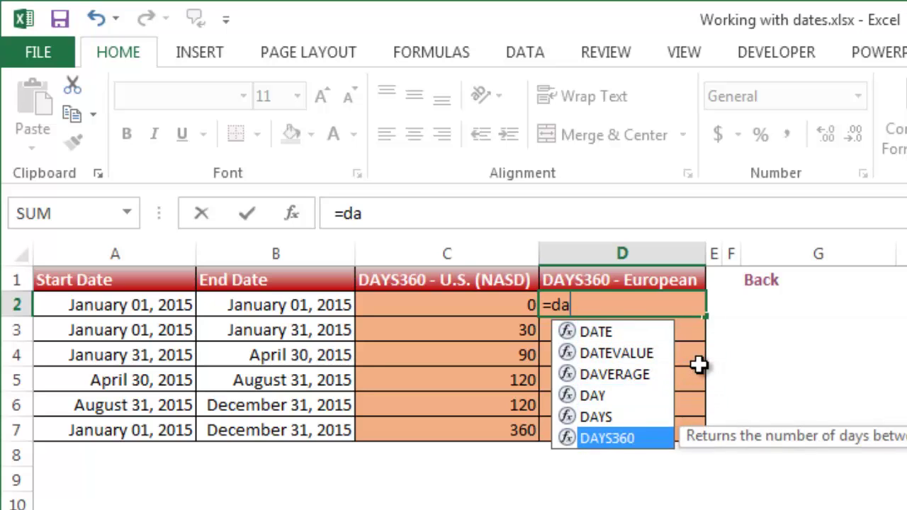
pyautogui.press('Tab')
pyautogui.press('Left')
pyautogui.press('Left')
pyautogui.press('Left')
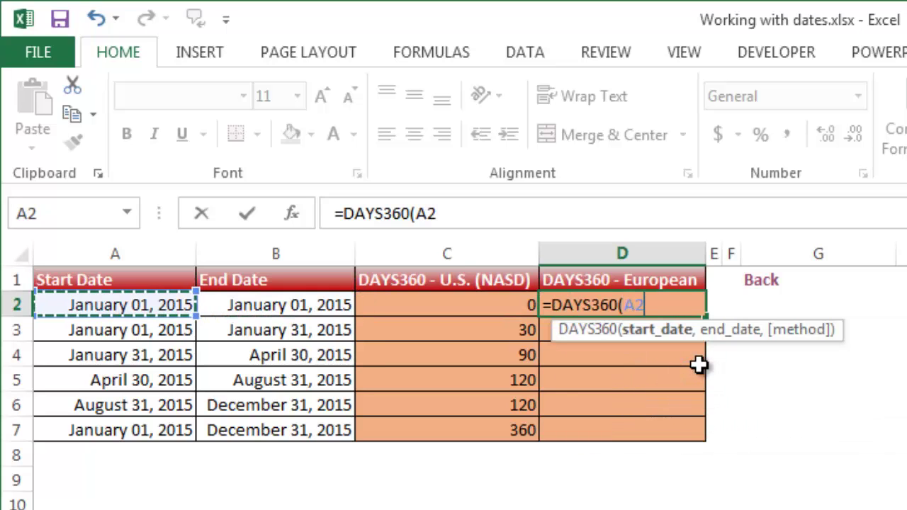
pyautogui.write(',')
pyautogui.press('Left')
pyautogui.press('Left')
pyautogui.write(',')
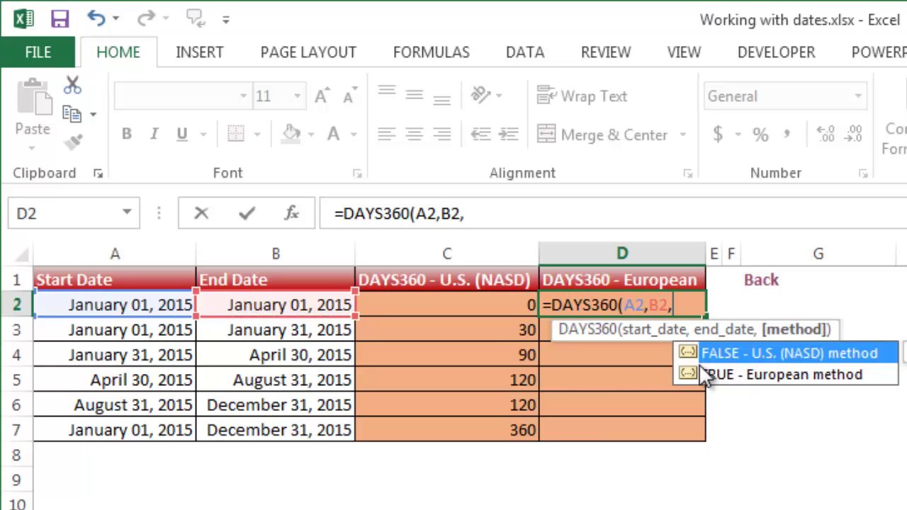
pyautogui.doubleClick(705, 374)
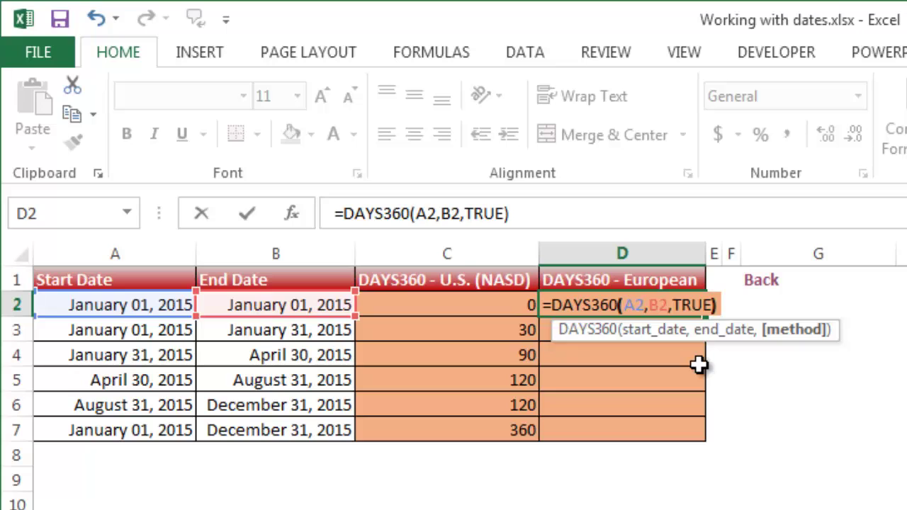
pyautogui.press('Return')
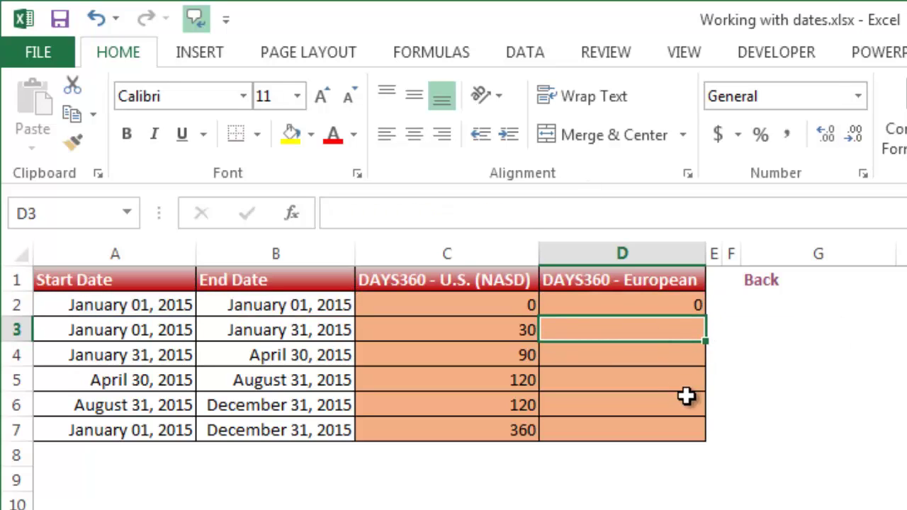
# Inspect the second date pair in A3:B3 against the D2 and C3 formulas
pyautogui.click(684, 305)
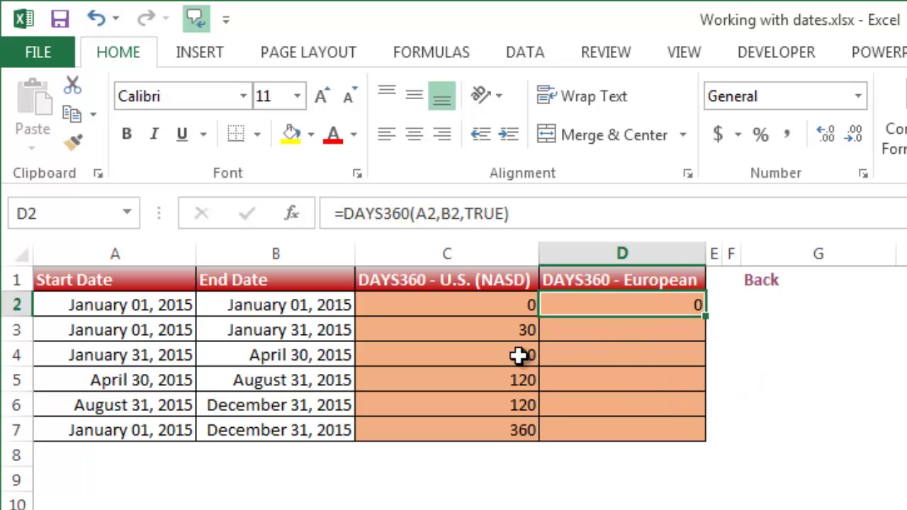
pyautogui.click(250, 335)
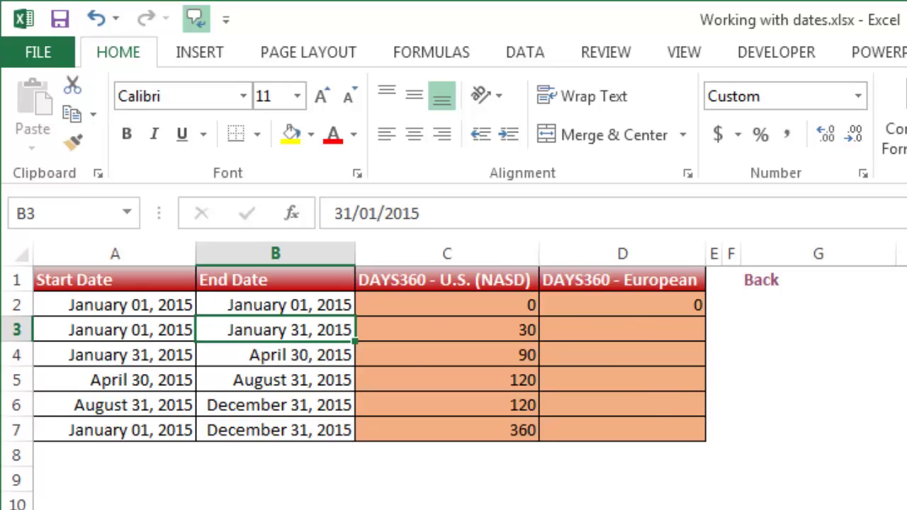
pyautogui.click(702, 307)
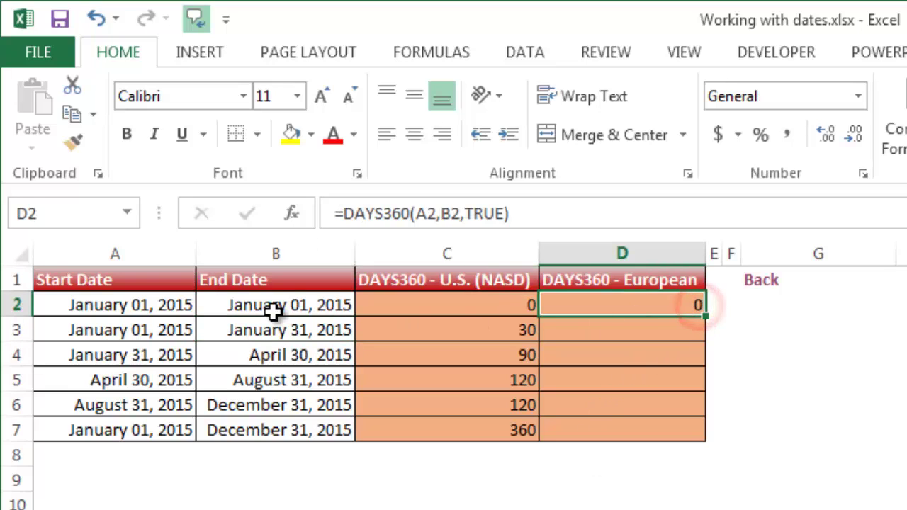
pyautogui.moveTo(138, 333); pyautogui.dragTo(233, 329)
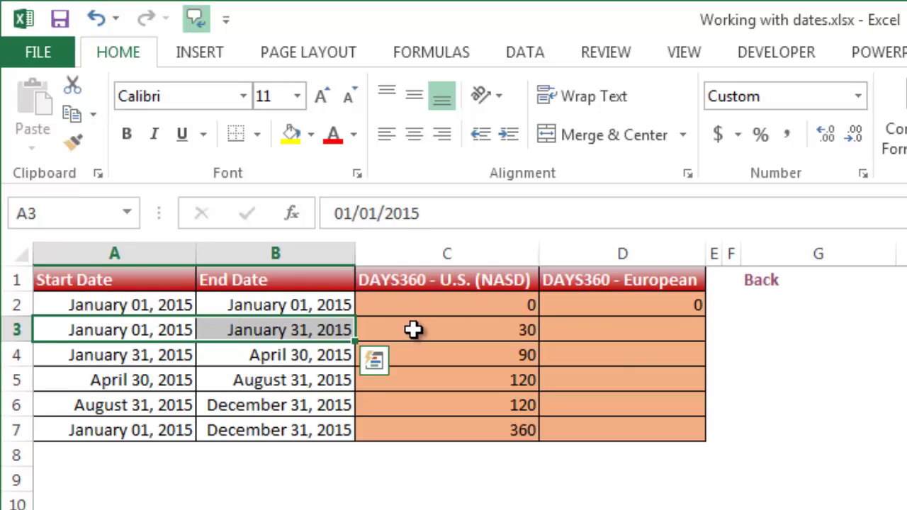
pyautogui.click(128, 329)
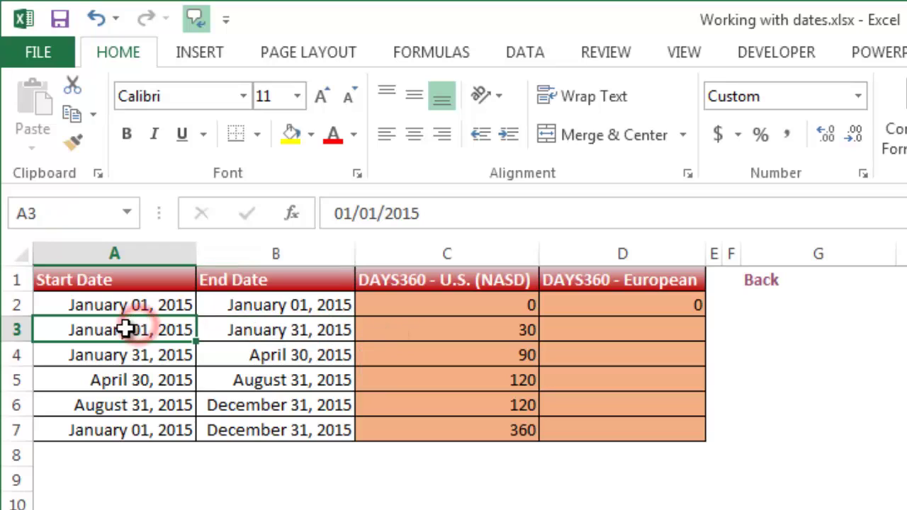
pyautogui.doubleClick(276, 330)
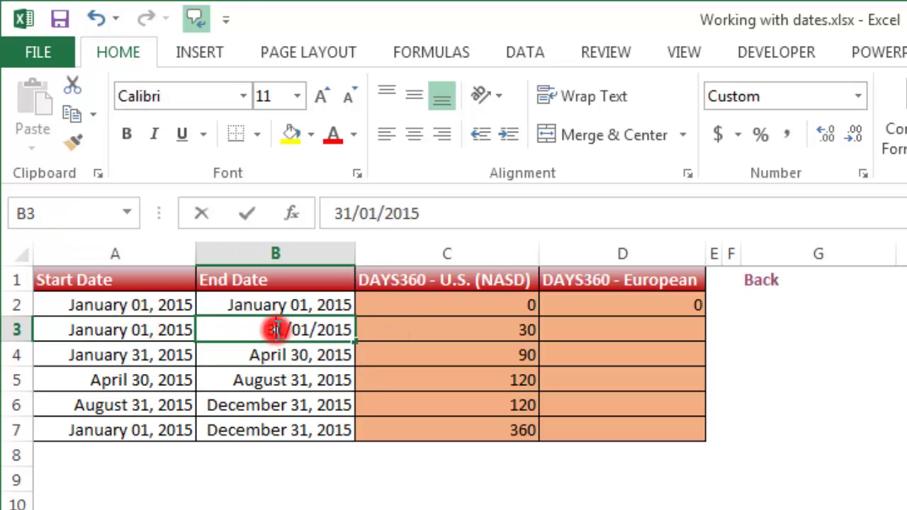
pyautogui.press('Escape')
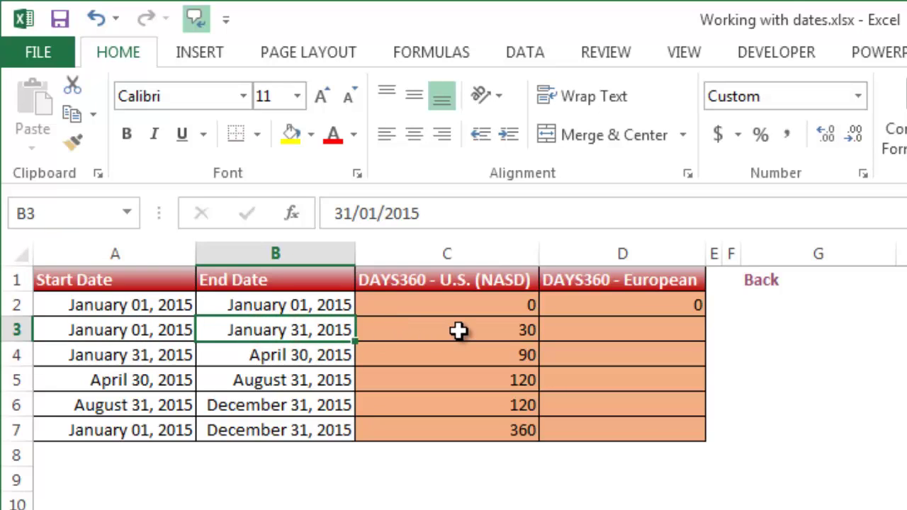
pyautogui.click(461, 331)
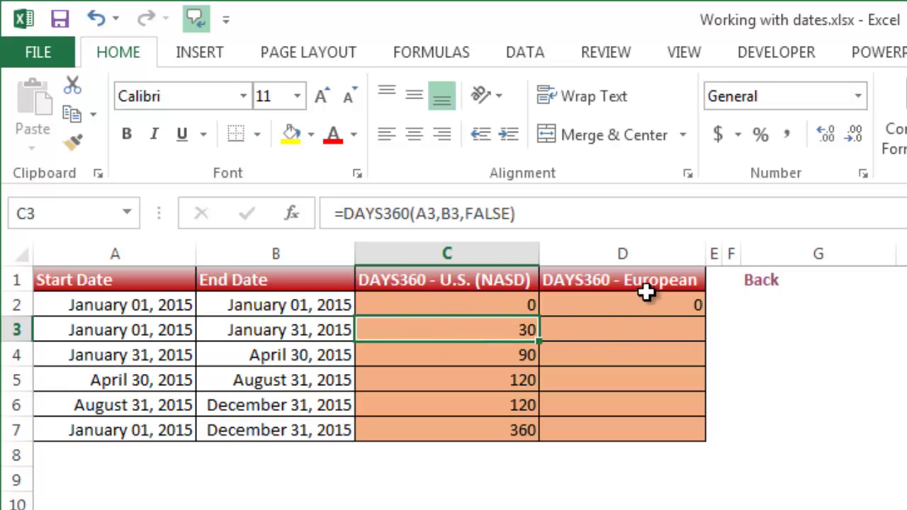
# Fill D2's European formula down to D7, giving 0, 29, 90, 120, 120 and 359
pyautogui.click(593, 340)
pyautogui.click(673, 306)
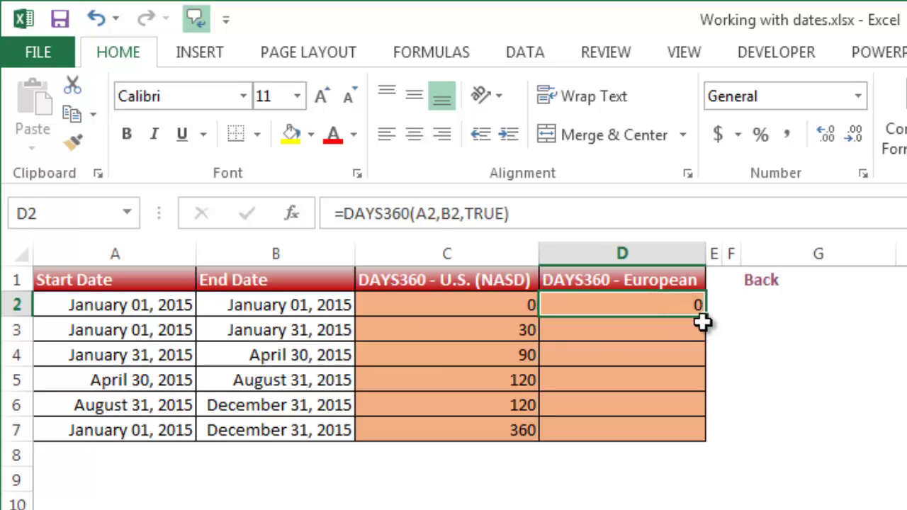
pyautogui.moveTo(706, 319); pyautogui.dragTo(700, 438)
pyautogui.click(691, 328)
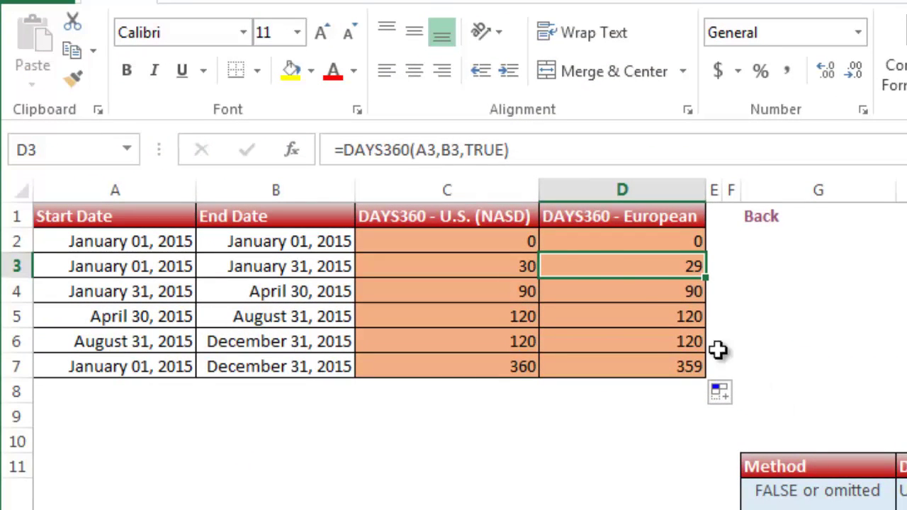
# Switch to the NETWORKDAYS sheet and follow its Back link to the Discription sheet
pyautogui.click(563, 254)
pyautogui.hotkey('ctrl', 'pagedown')
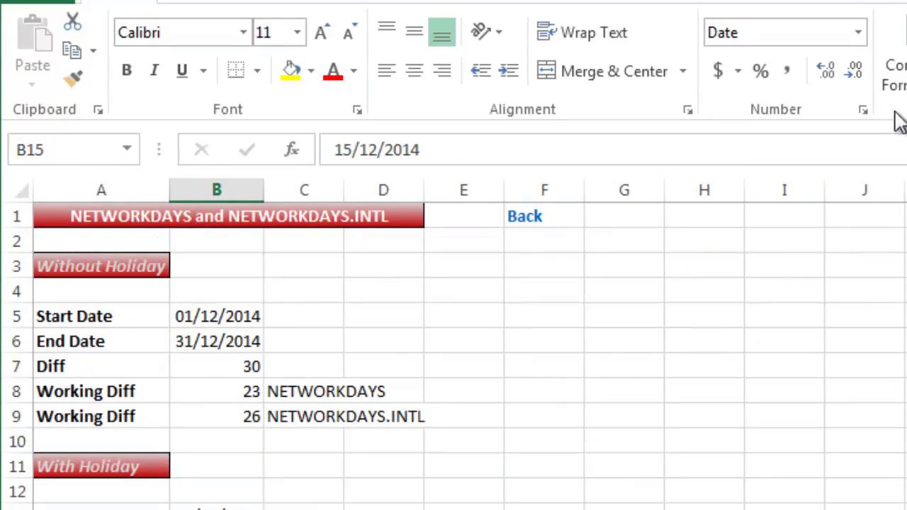
pyautogui.click(543, 222)
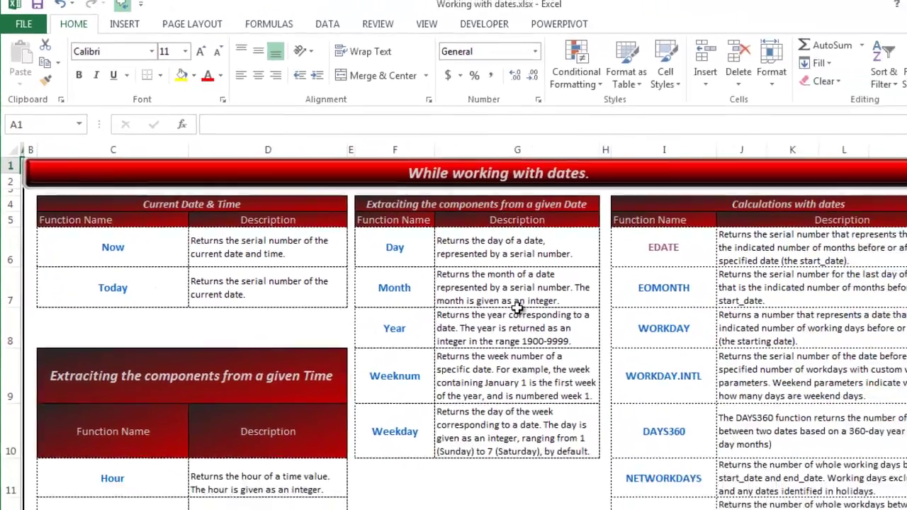
# Review the Month and Day function descriptions on the Discription sheet
pyautogui.click(518, 303)
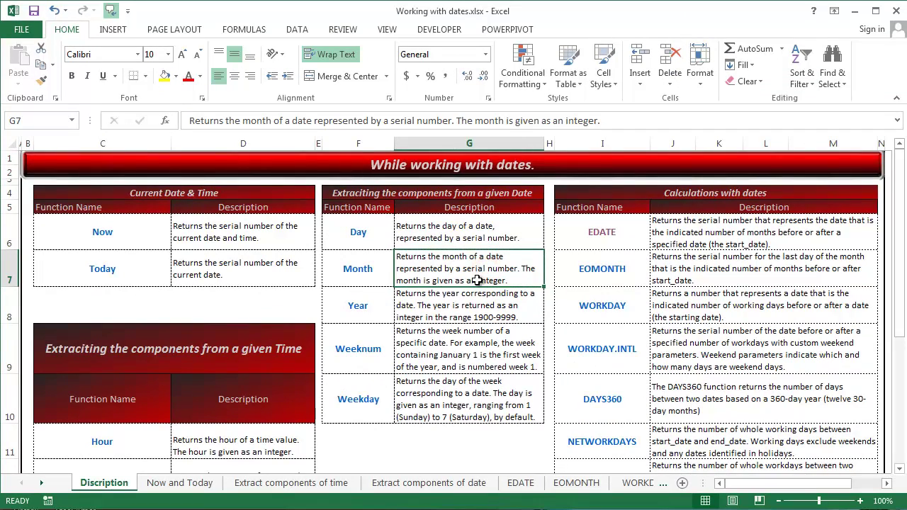
pyautogui.scroll(-3, 477, 280)
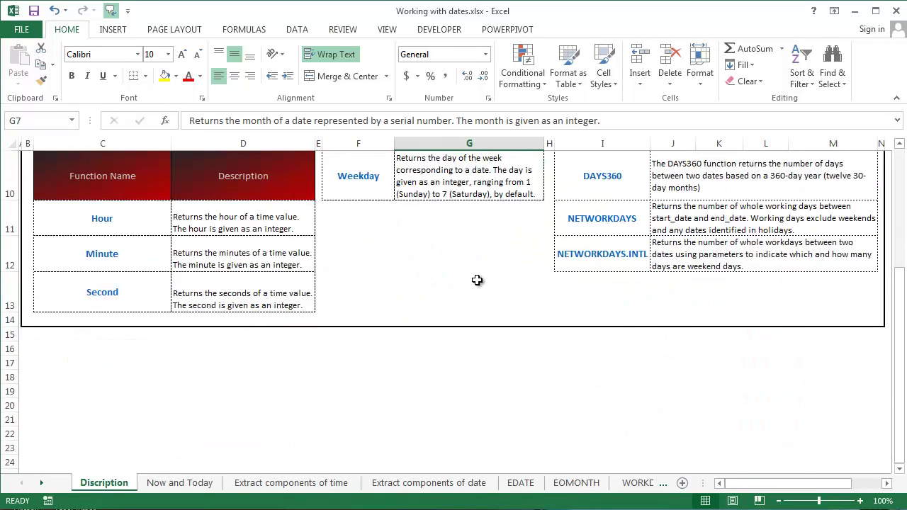
pyautogui.scroll(3, 477, 280)
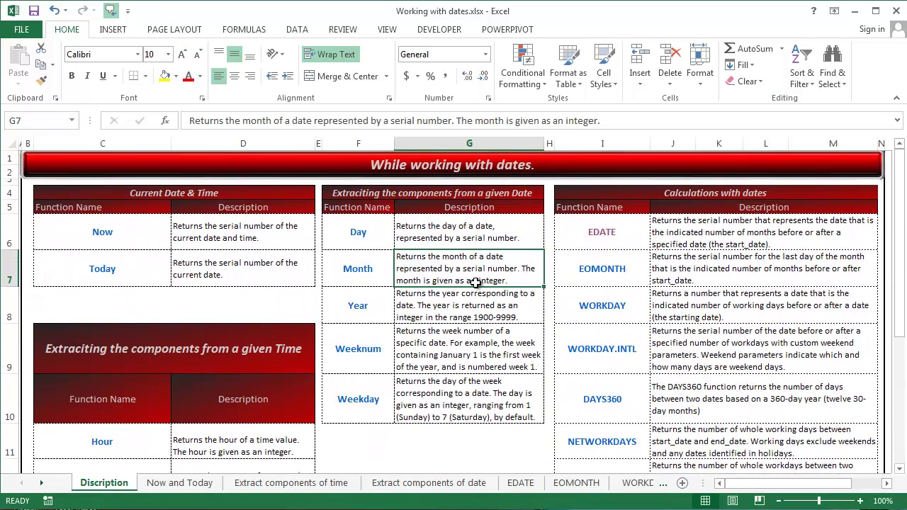
pyautogui.click(458, 238)
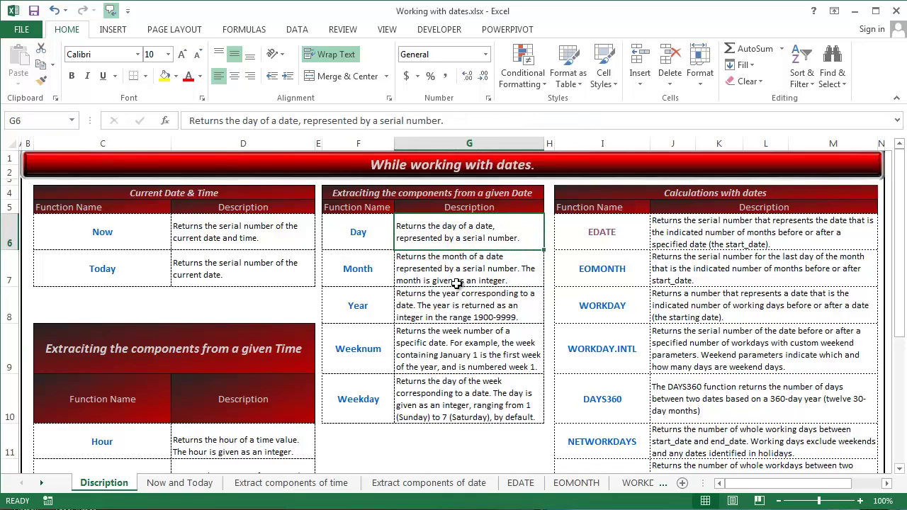